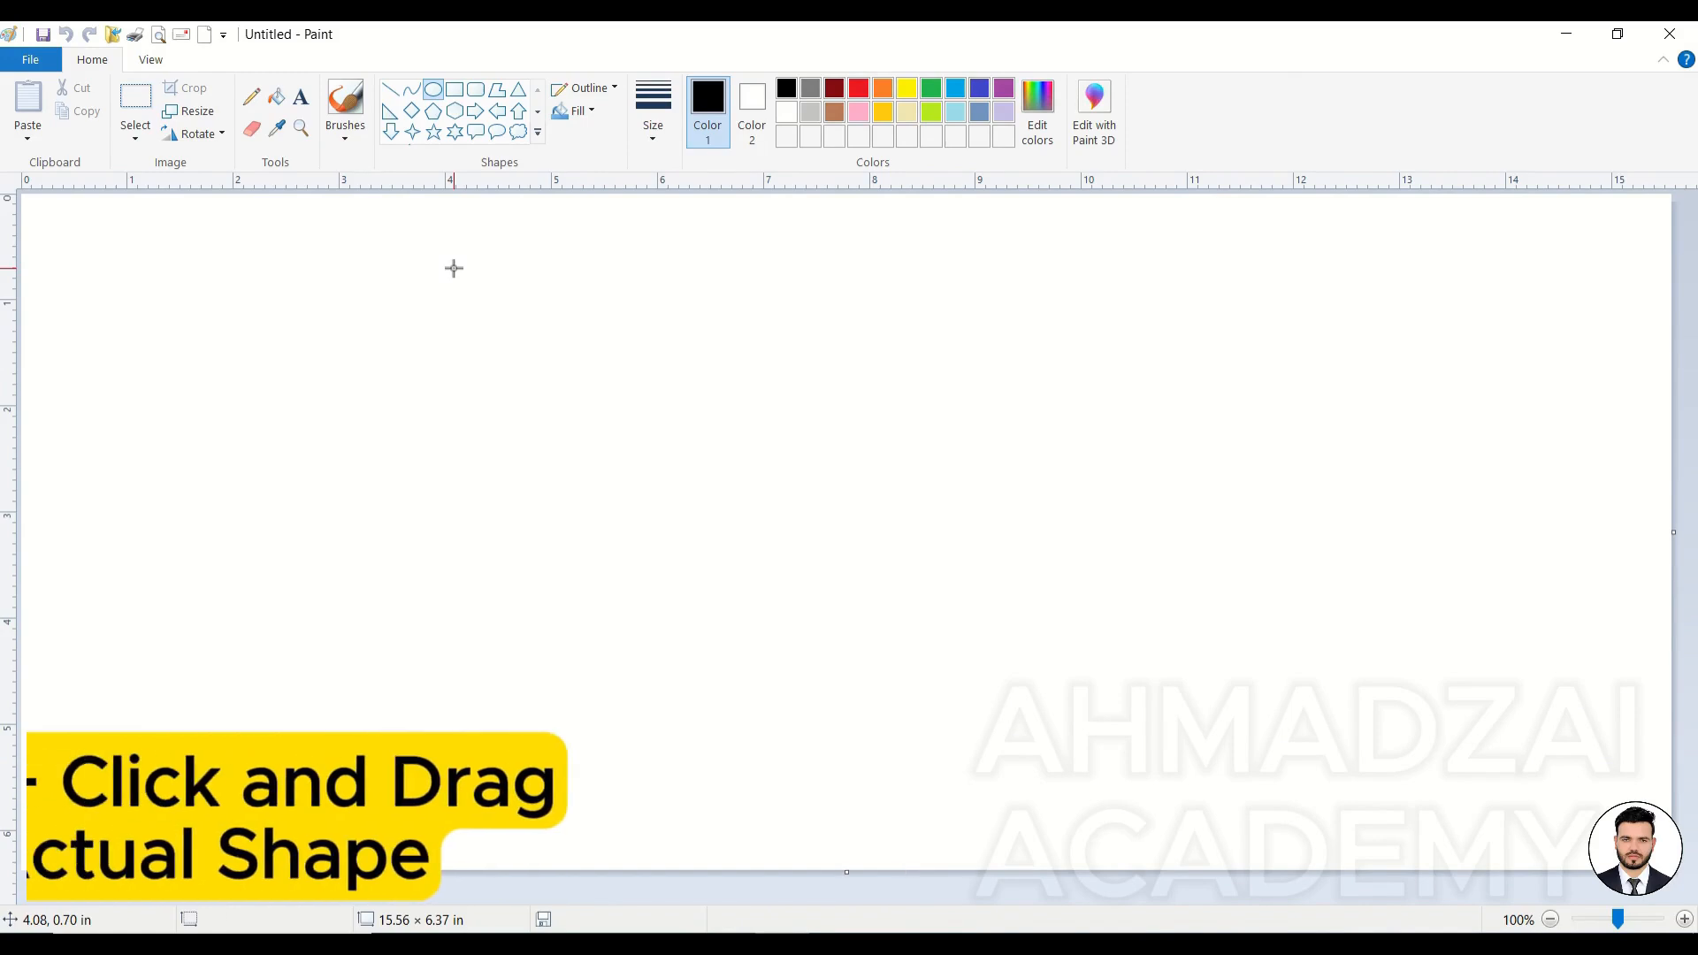
Step: Draw a perfect circle about 4.75 in across on the canvas and thicken its black outline
mouse_move(454, 268)
mouse_down()
mouse_move(554, 386)
mouse_move(972, 771)
mouse_up()
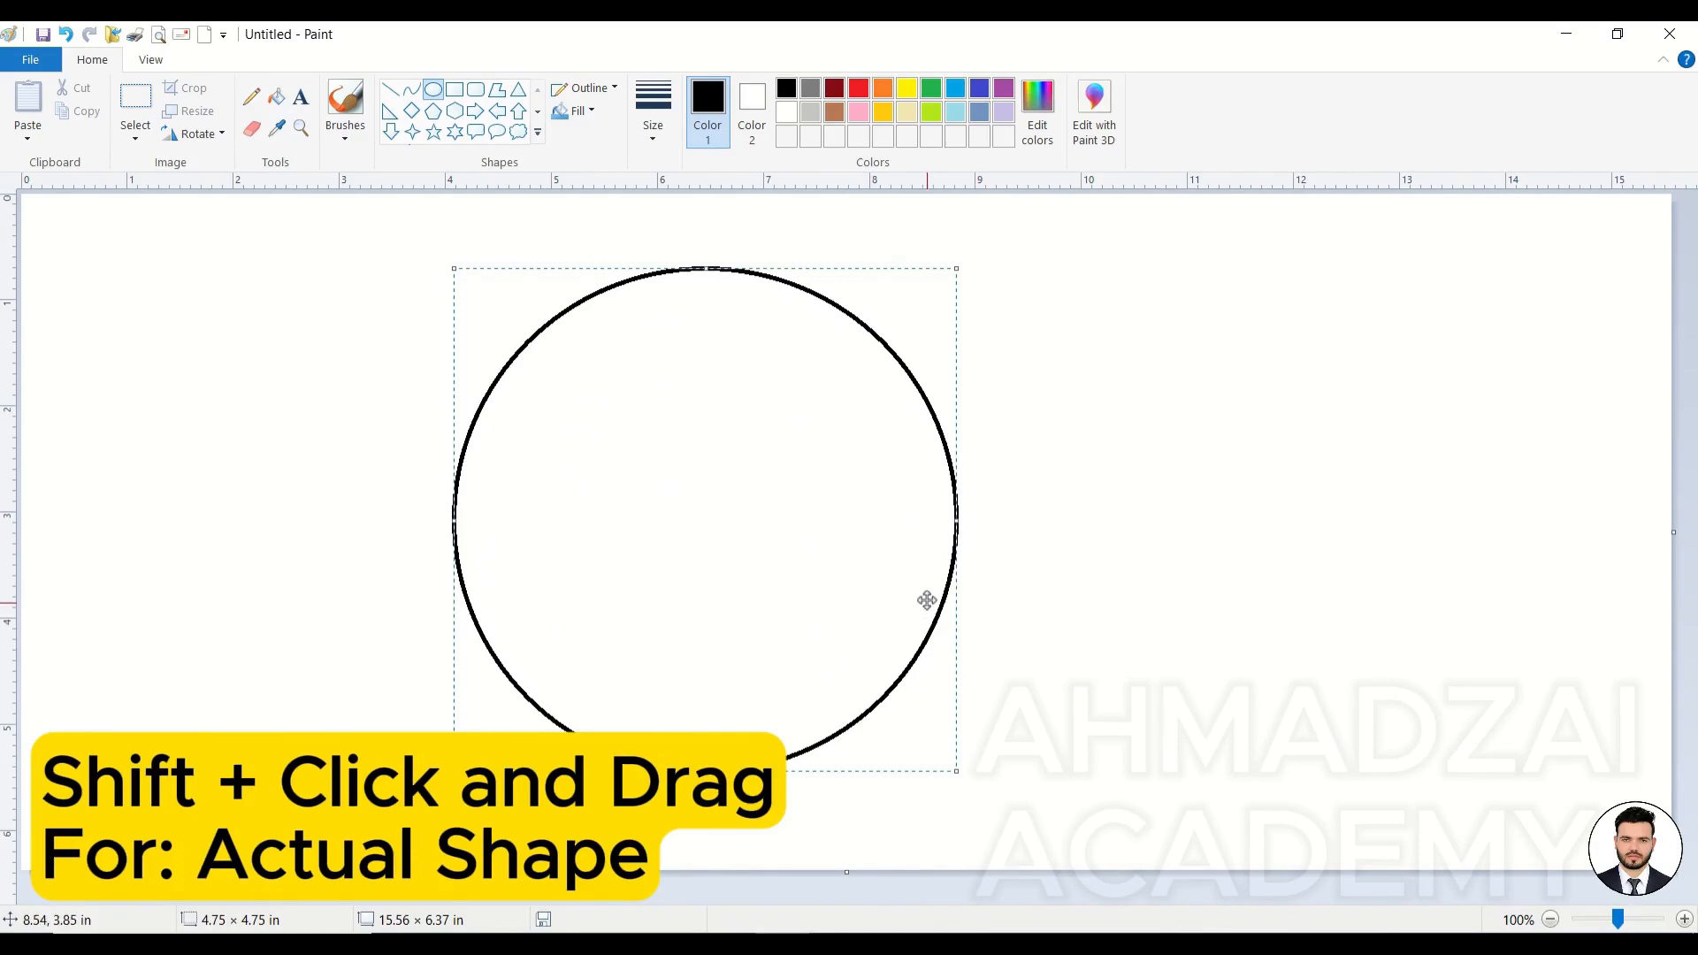
key(ctrl+plus)
key(ctrl+plus)
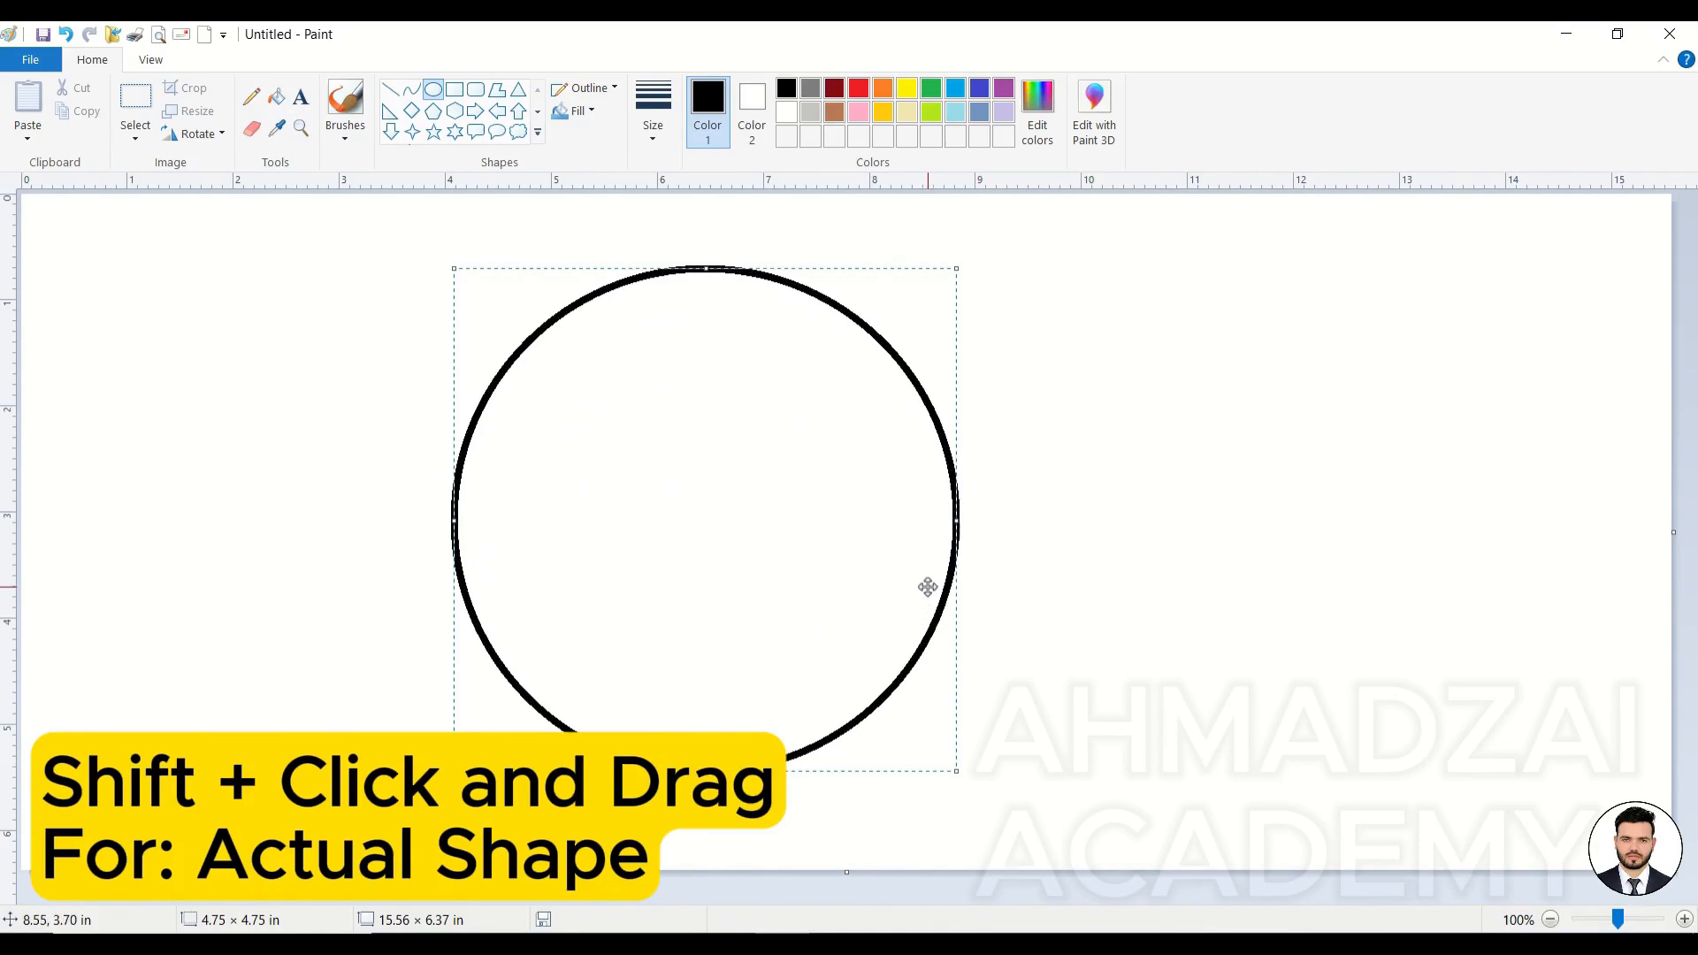
click(1105, 480)
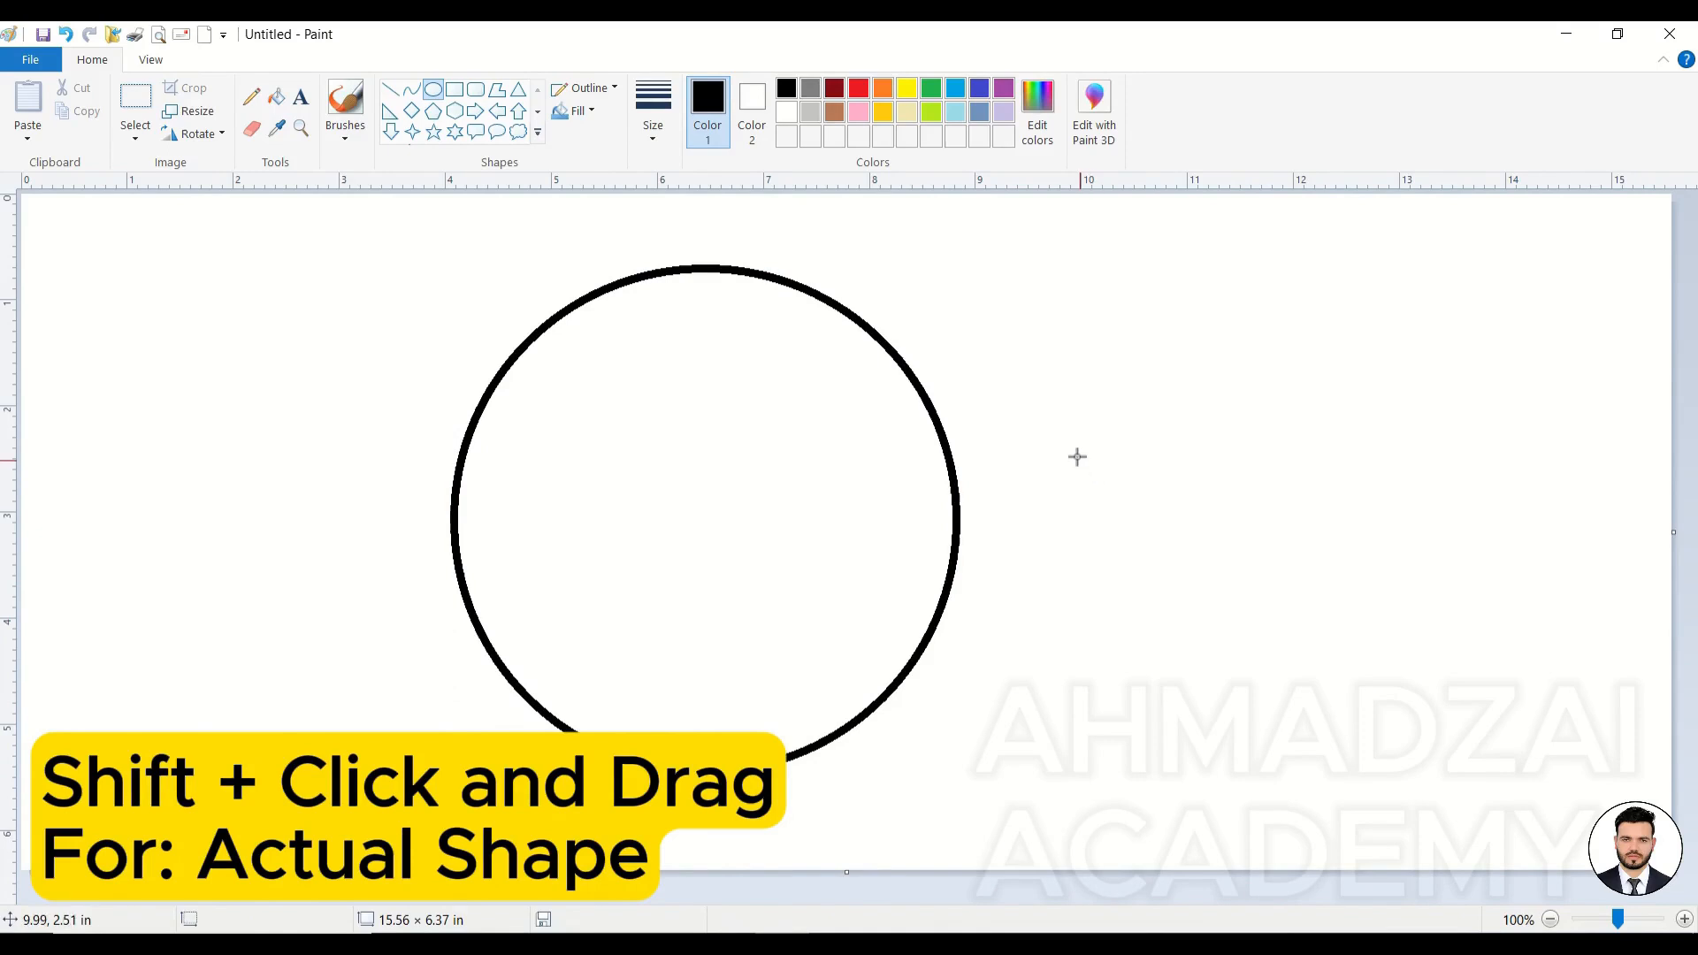
Step: Draw a trial ellipse about 3.47 × 4.50 in beside the circle and undo it
drag(1114, 274, 1483, 752)
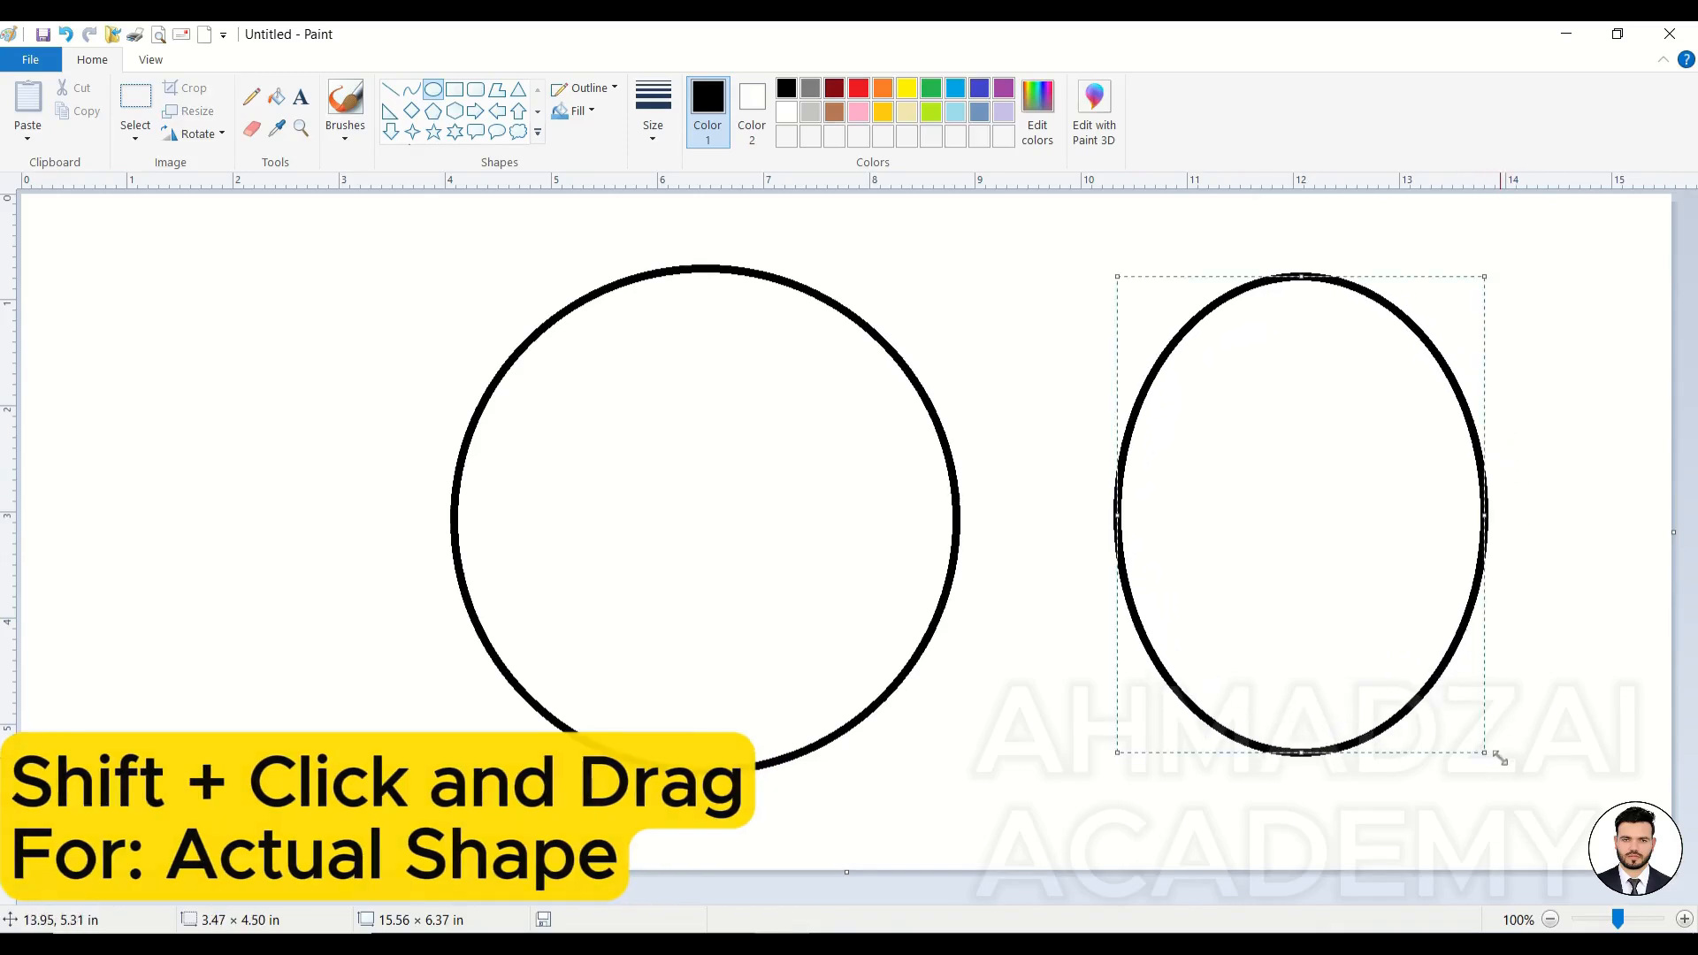
key(ctrl+z)
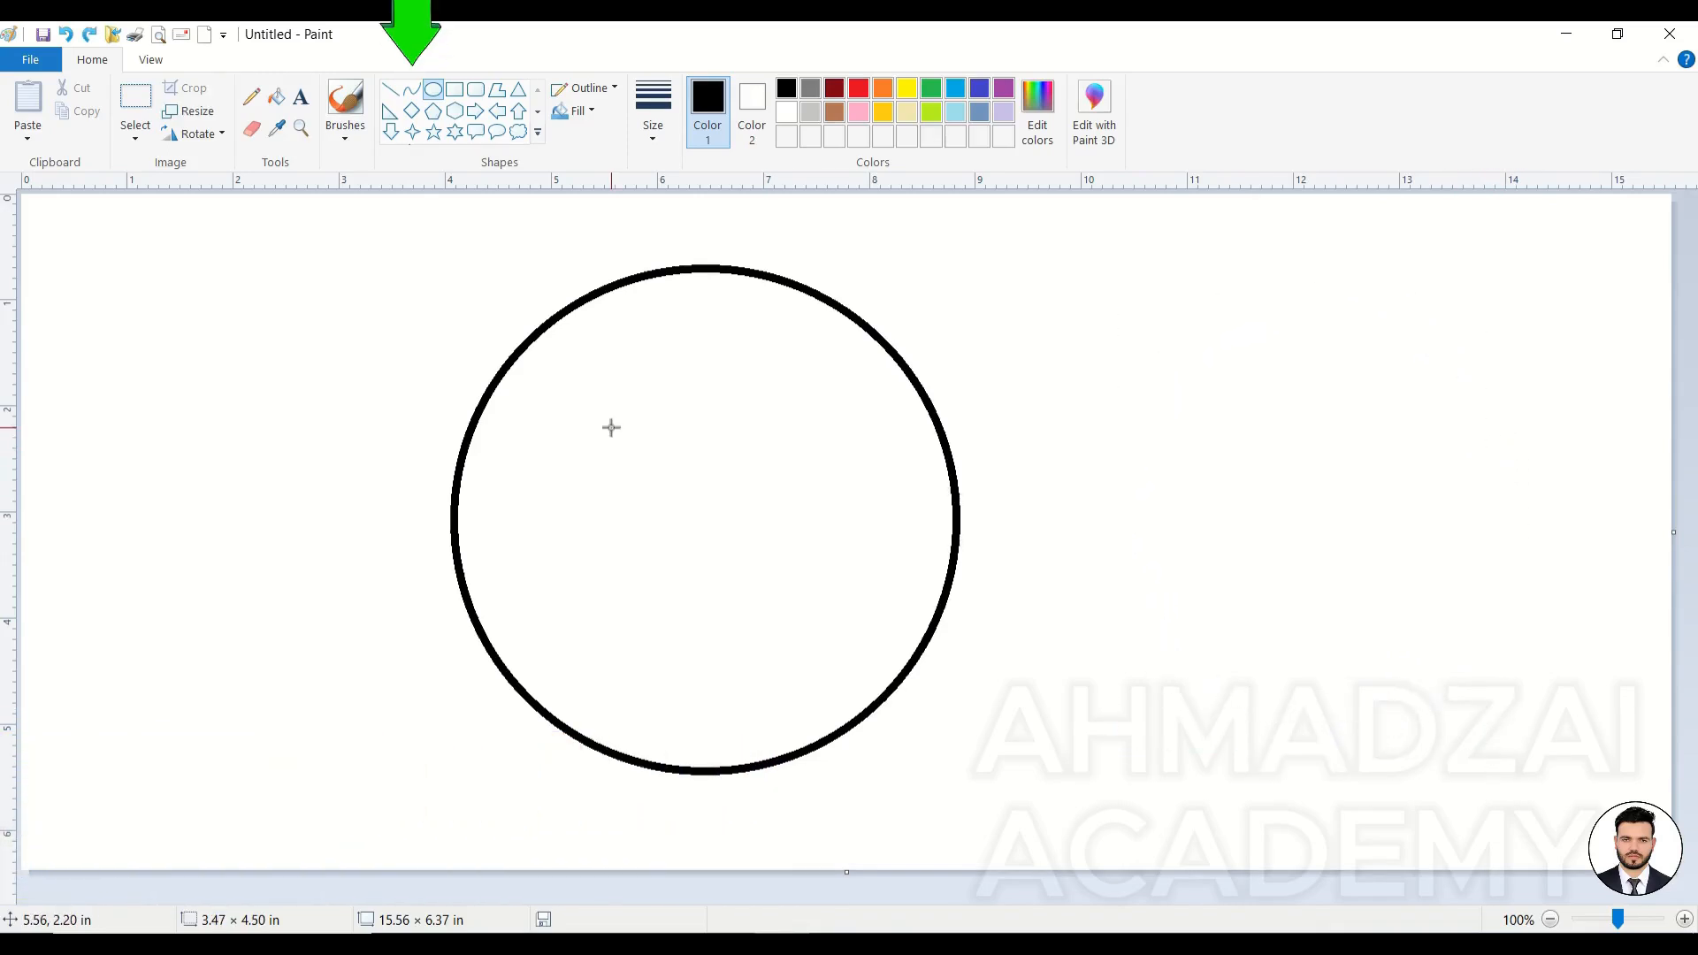
Step: Switch to the Curve tool with a thinner line width, testing it with a short stroke inside the circle and undoing the stroke
click(411, 89)
click(655, 141)
click(676, 305)
drag(559, 375, 662, 377)
click(656, 127)
click(686, 258)
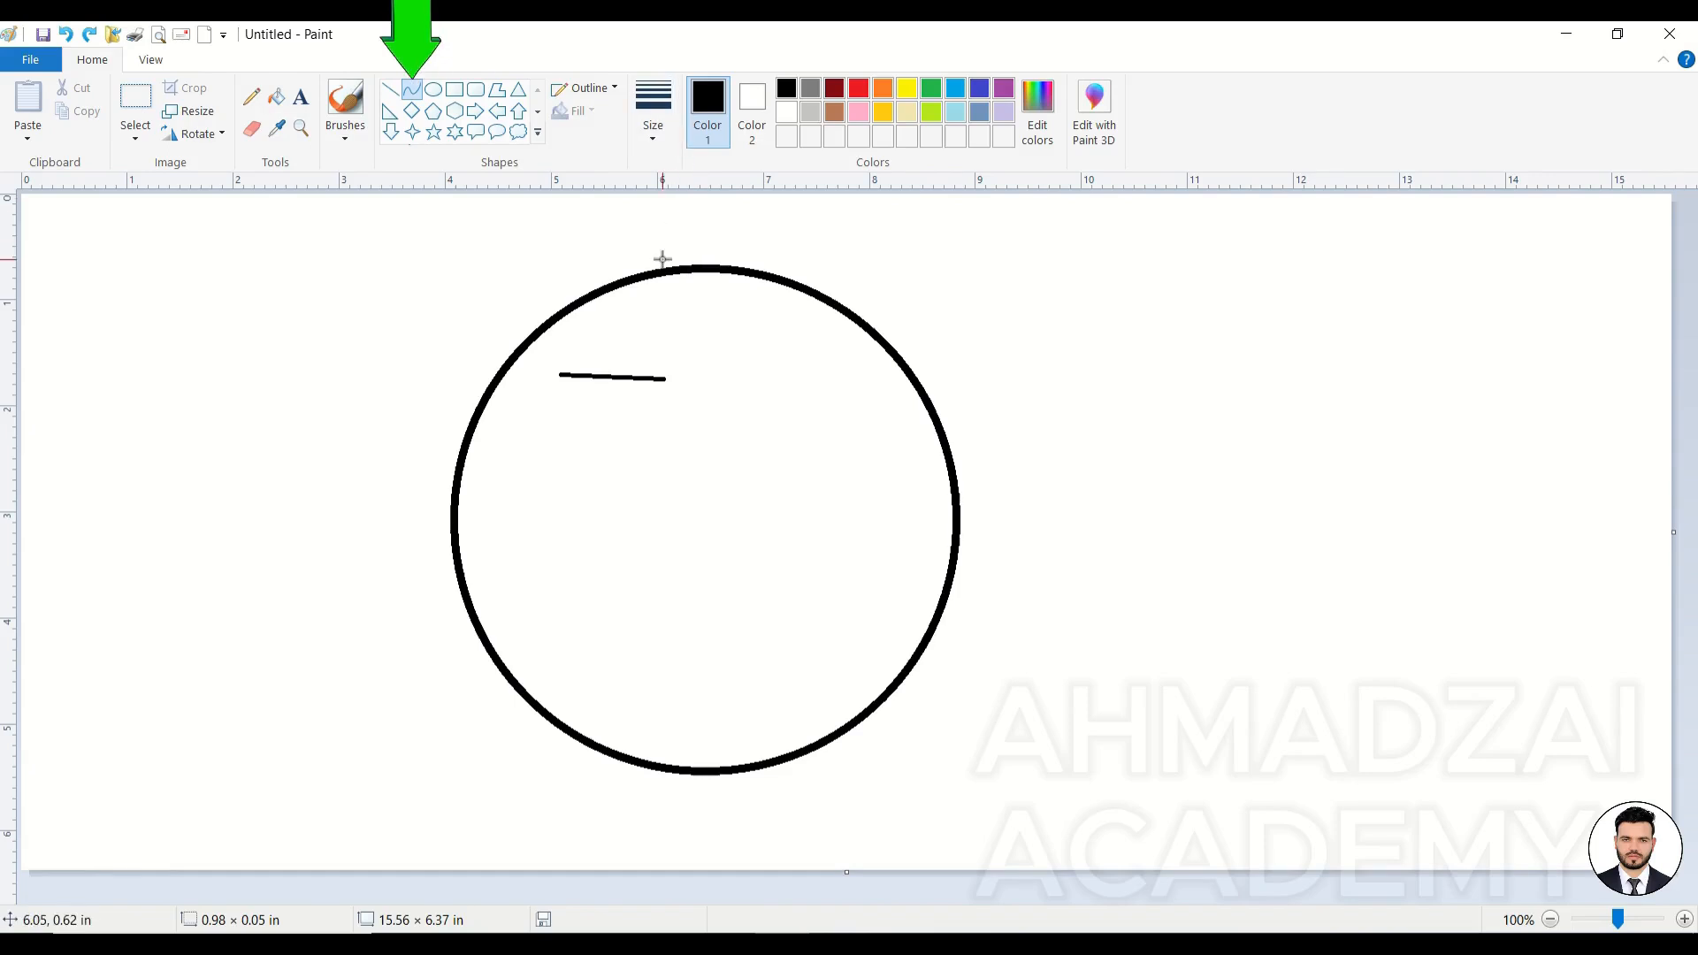
key(ctrl+z)
drag(537, 400, 587, 362)
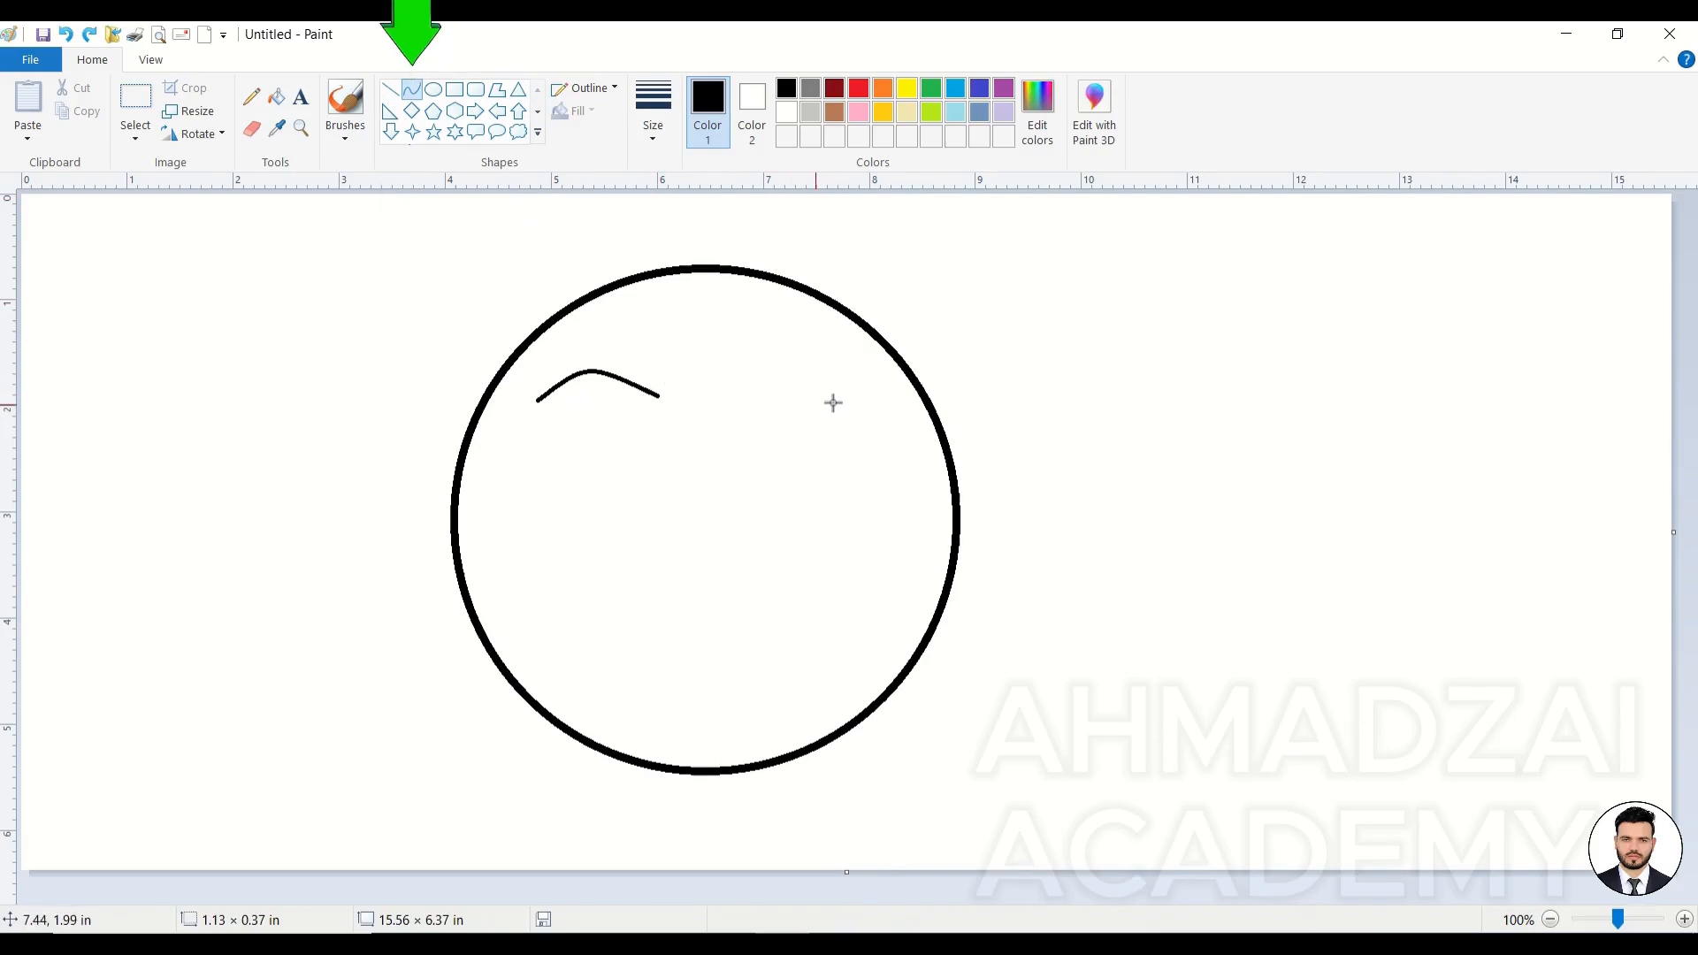
click(777, 394)
drag(777, 395, 977, 403)
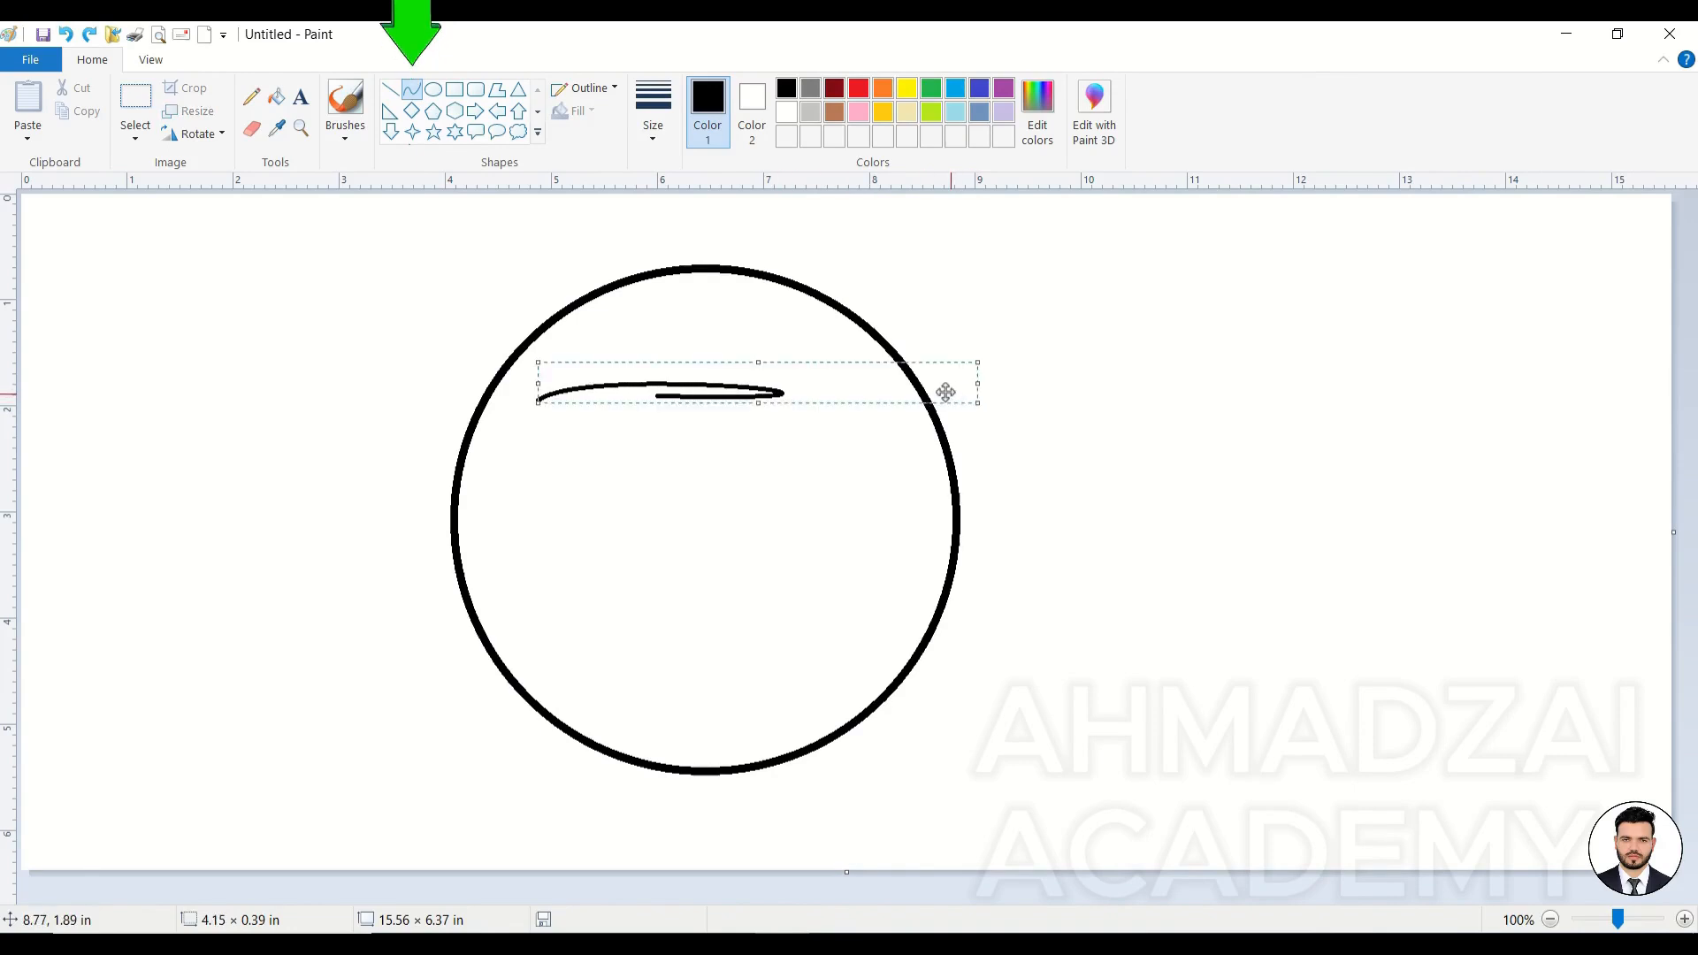
key(ctrl+z)
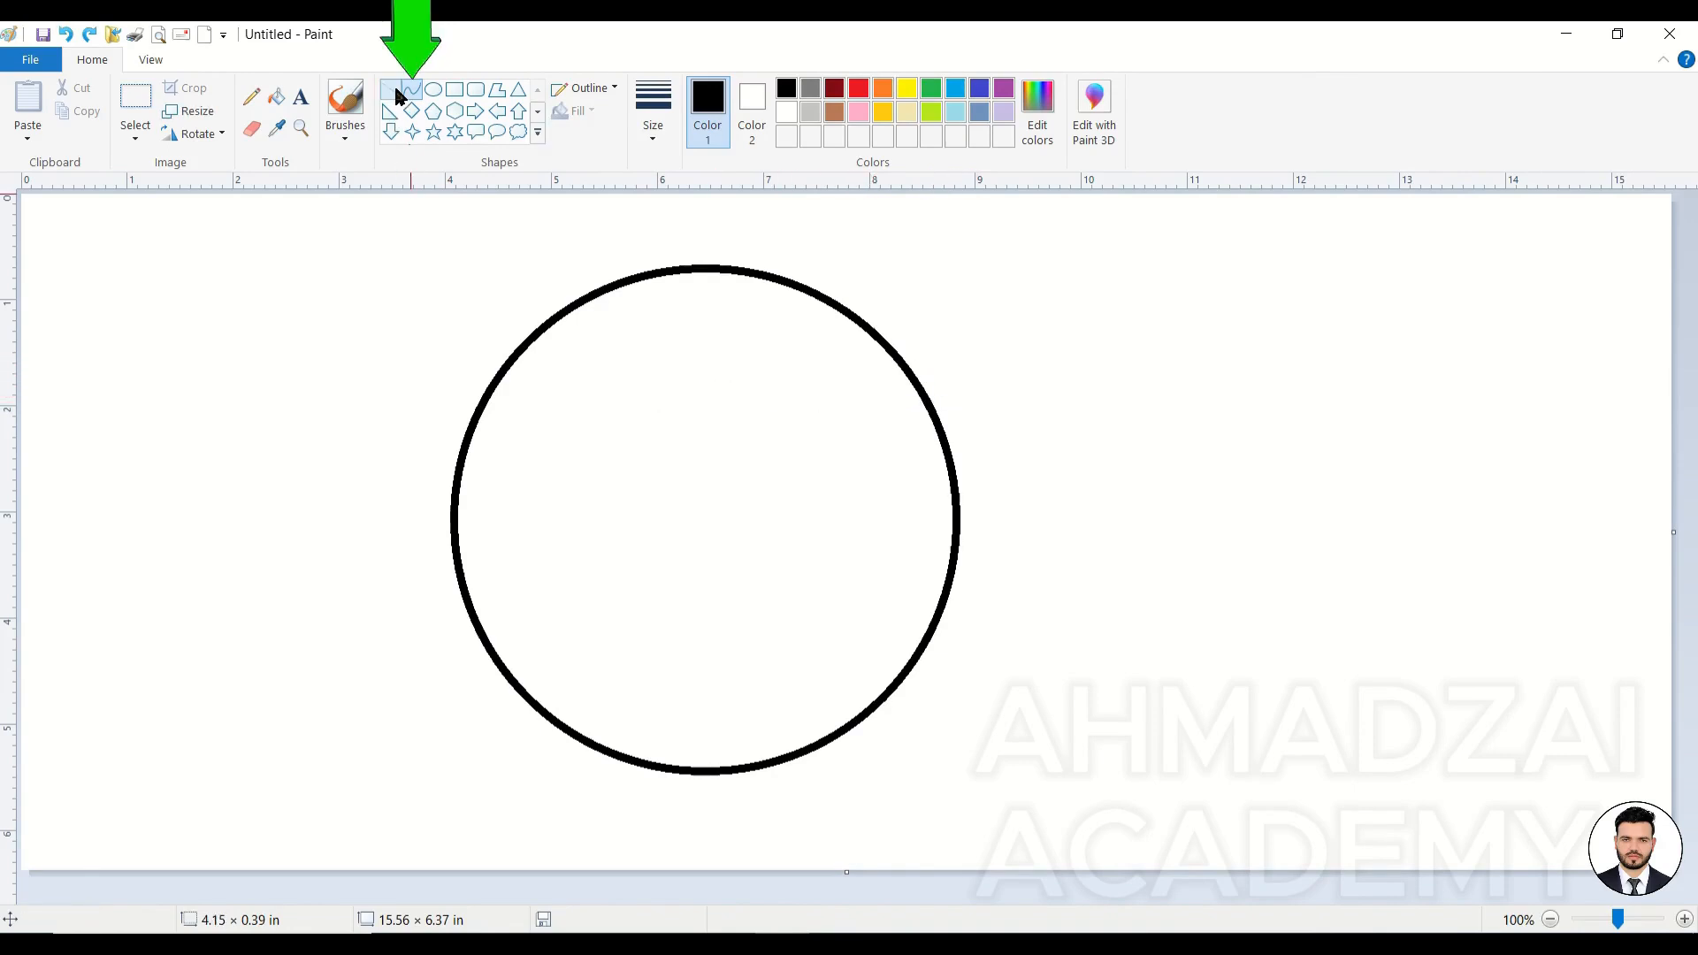
Step: Practise bending S-shaped curves beside the circle with the Curve tool and undo them all
drag(1109, 408, 1342, 407)
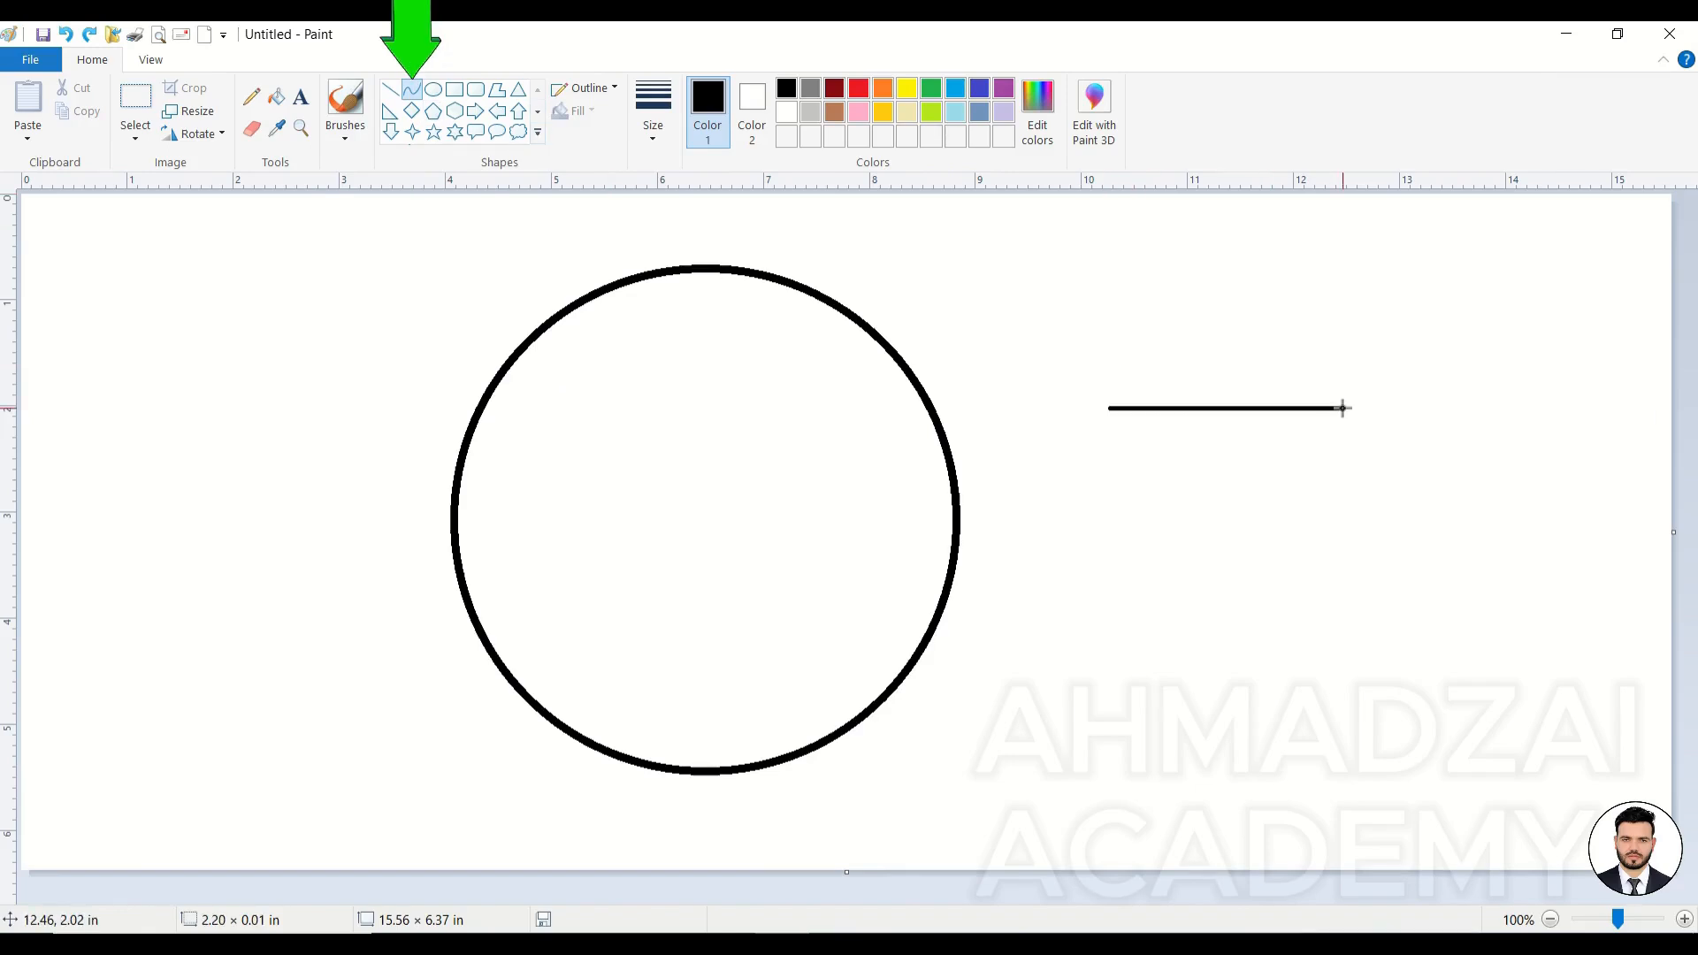
drag(1238, 396, 1163, 339)
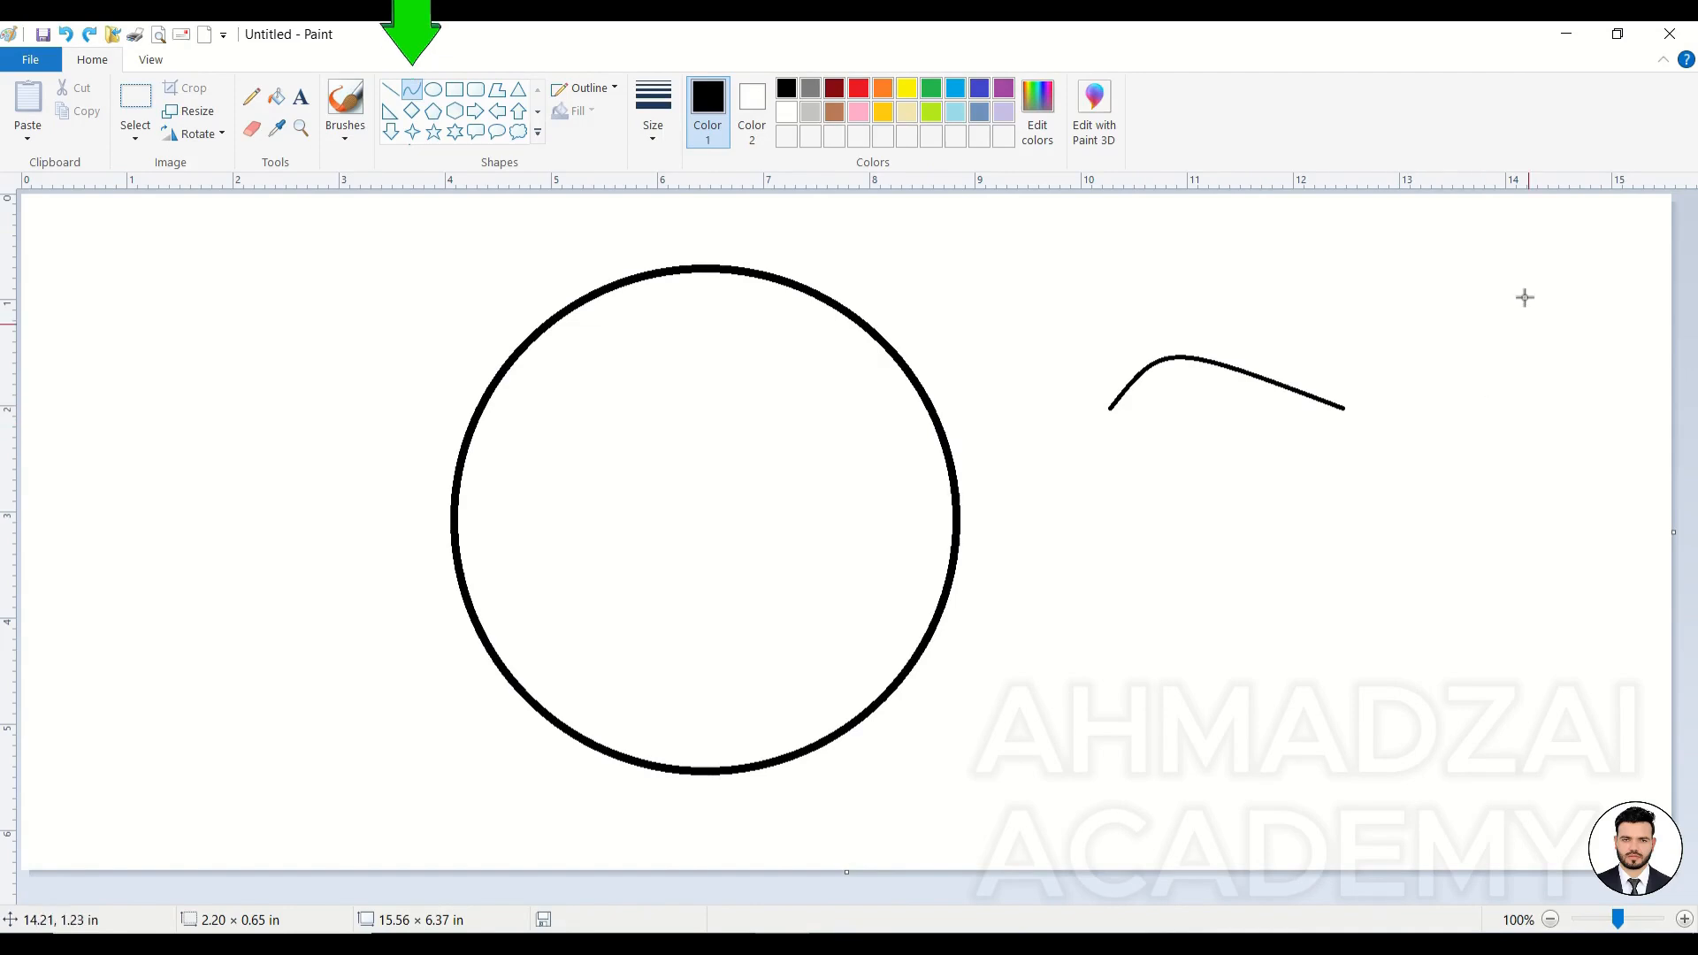
drag(1377, 386, 1212, 501)
mouse_move(1296, 565)
mouse_down()
mouse_move(1512, 563)
mouse_move(1409, 629)
mouse_move(1374, 514)
mouse_up()
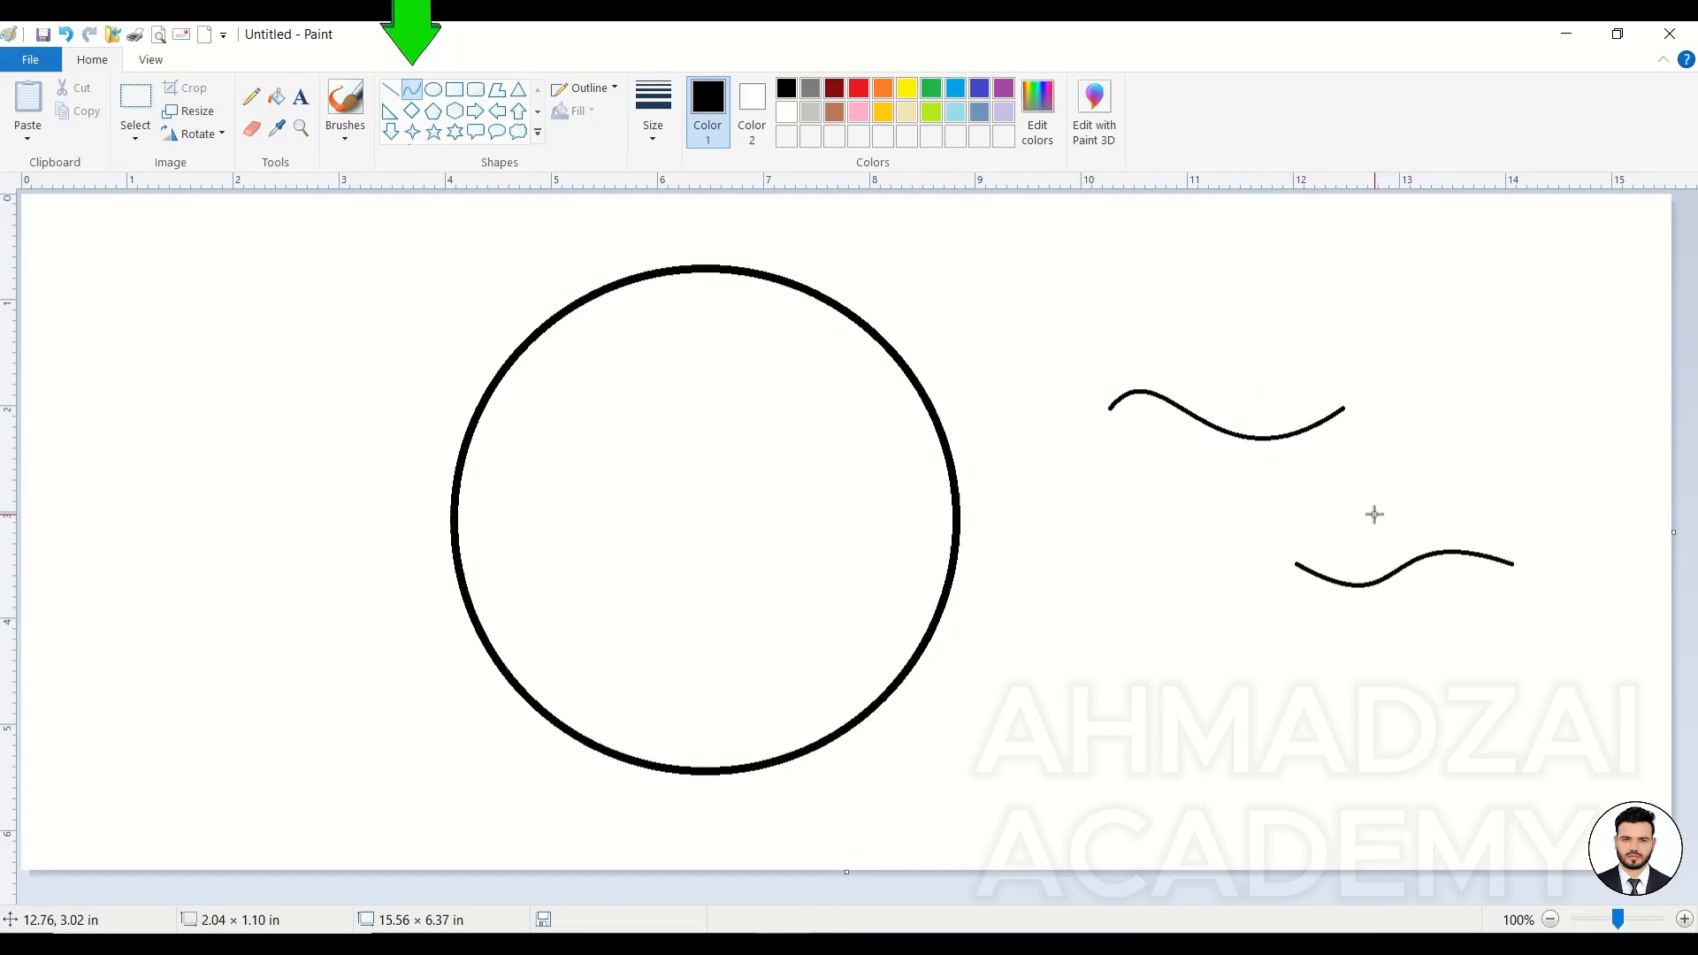
mouse_move(1171, 616)
mouse_down()
mouse_move(1037, 616)
mouse_move(1114, 693)
mouse_move(1077, 591)
mouse_up()
mouse_move(1294, 716)
mouse_down()
mouse_move(1432, 716)
mouse_move(1353, 705)
mouse_move(1327, 673)
mouse_up()
key(ctrl+z)
key(ctrl+z)
key(ctrl+z)
key(ctrl+z)
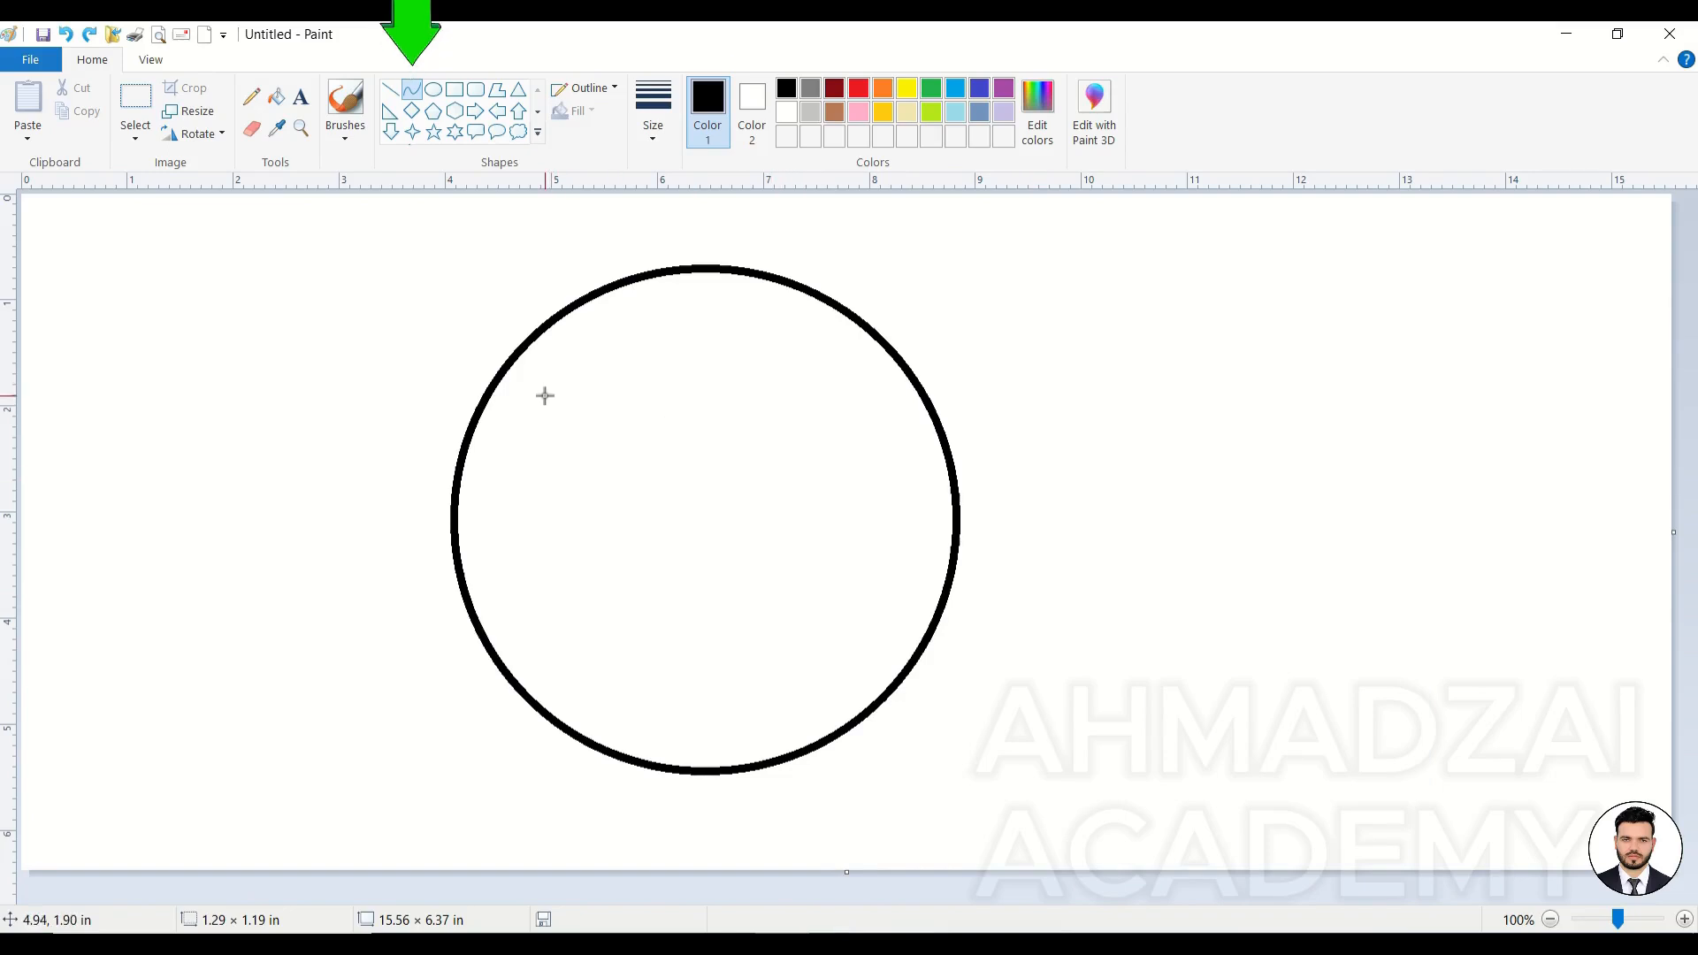
Step: Draw two upward-arched eyebrows, each about 1 × 0.33 in, in the upper half of the circle
drag(534, 399, 645, 397)
drag(587, 398, 588, 367)
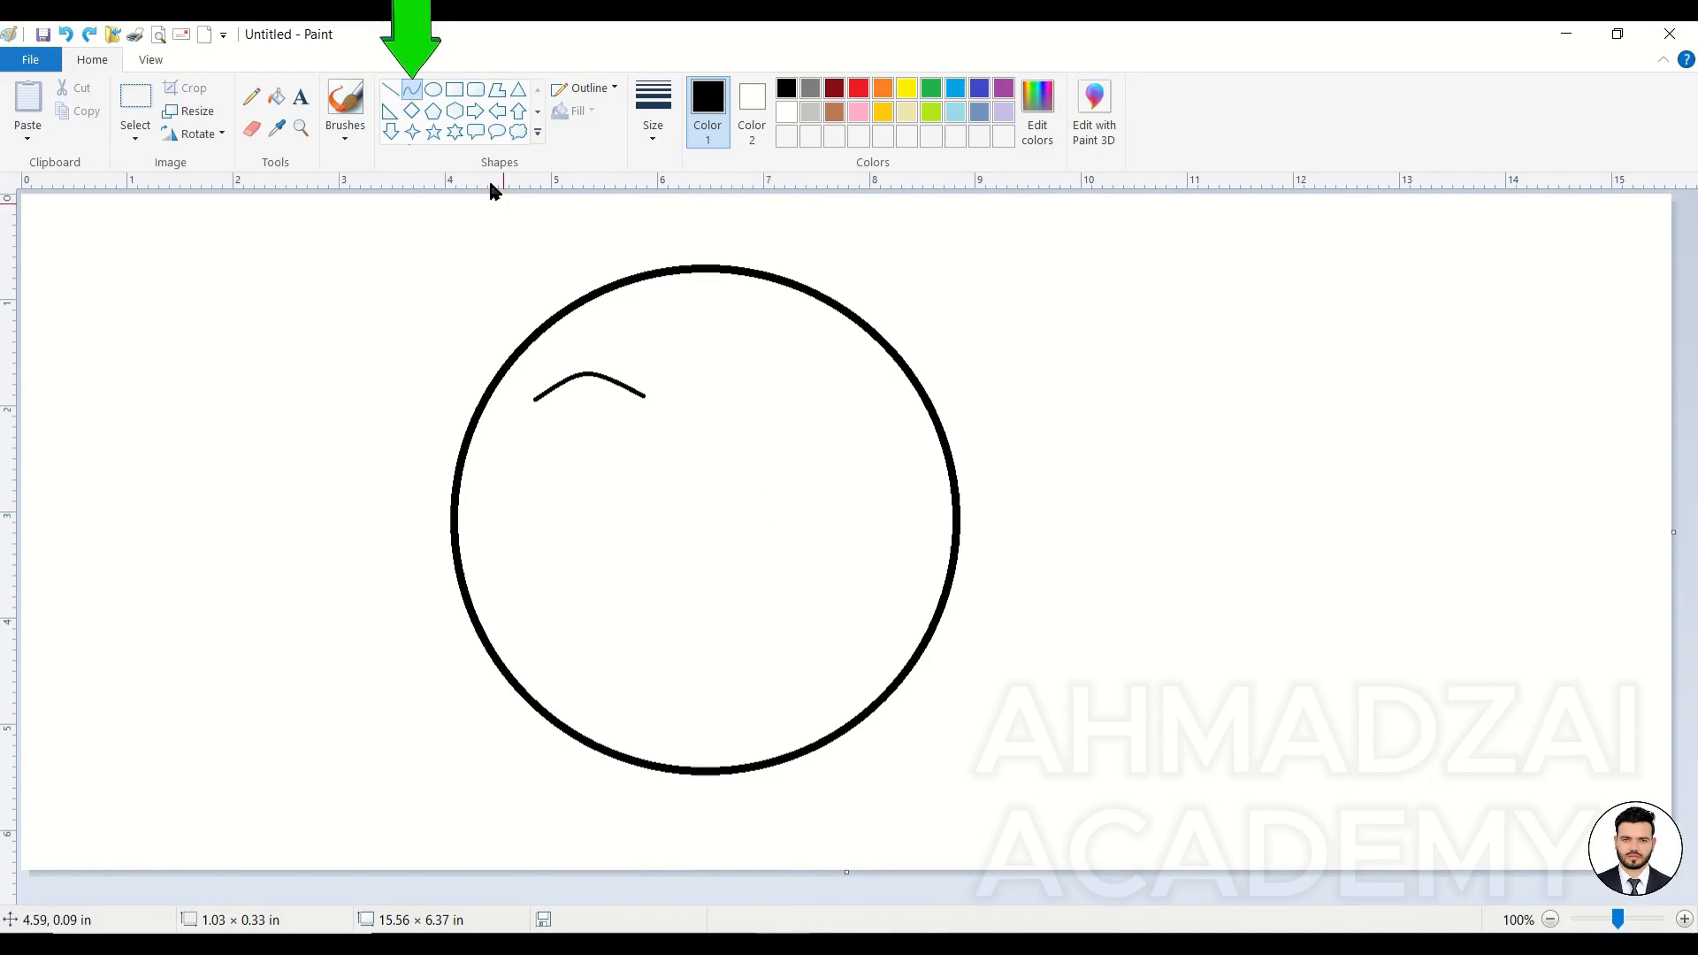
click(413, 97)
drag(749, 396, 788, 367)
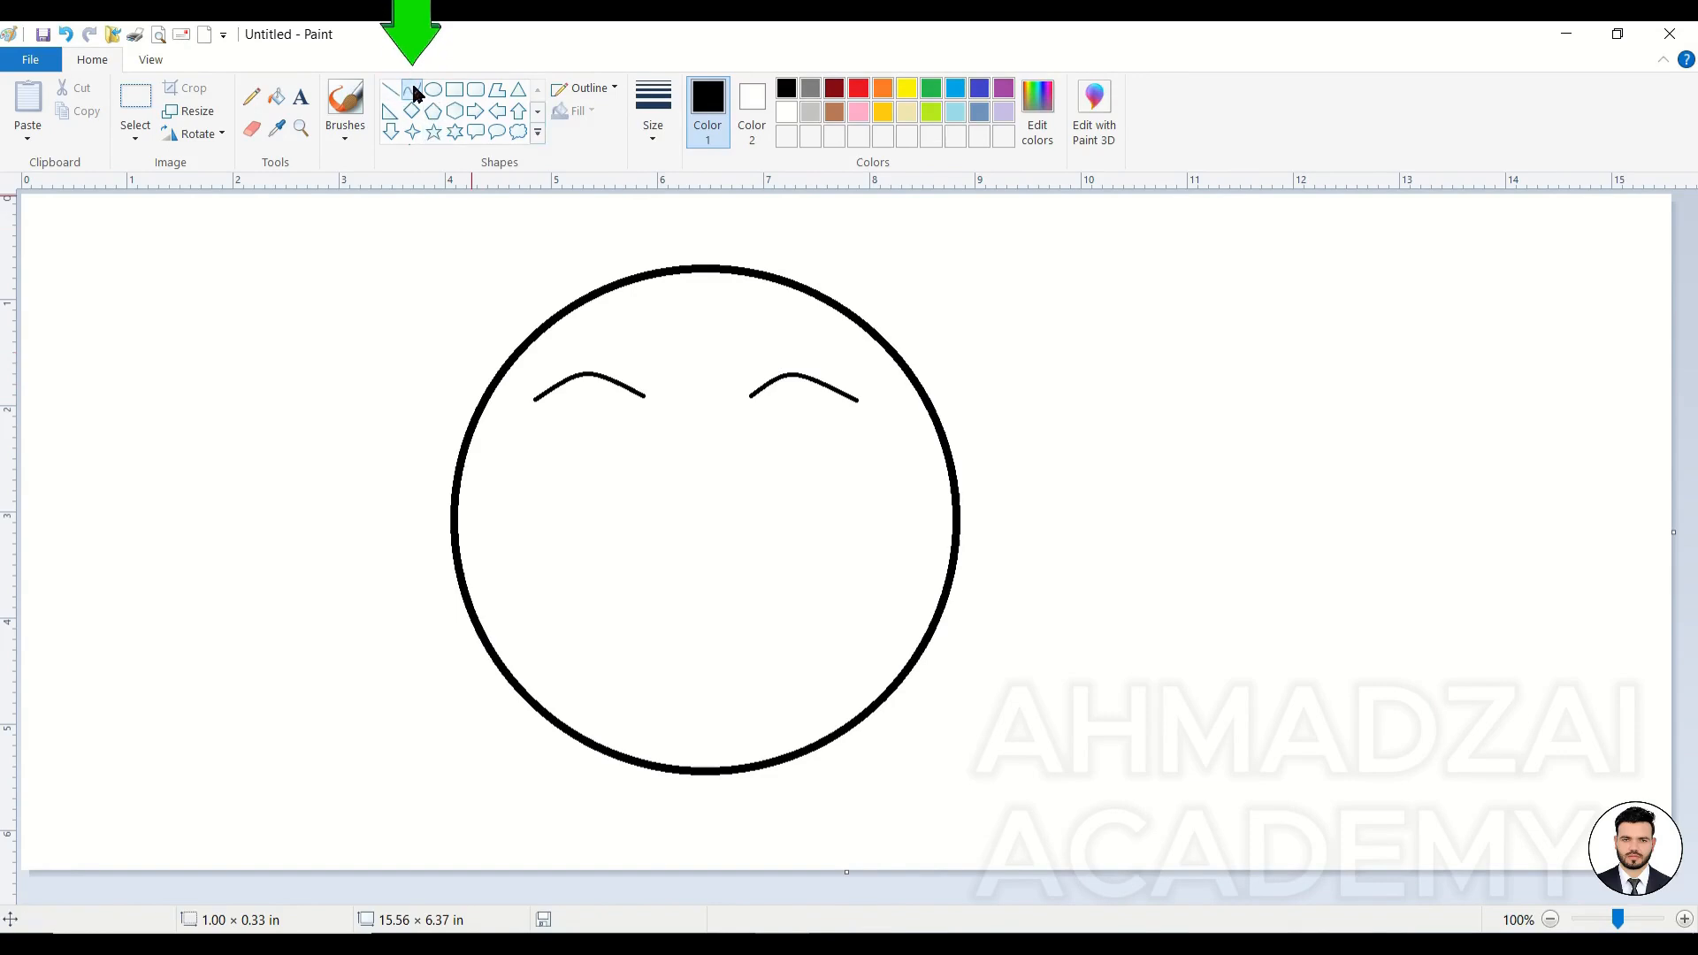
Step: Draw two closed eyes as downward-bent curves about 0.9 in wide, one beneath each eyebrow
drag(541, 445, 597, 484)
drag(755, 438, 854, 438)
mouse_move(805, 440)
mouse_down()
mouse_move(818, 459)
mouse_move(800, 497)
mouse_up()
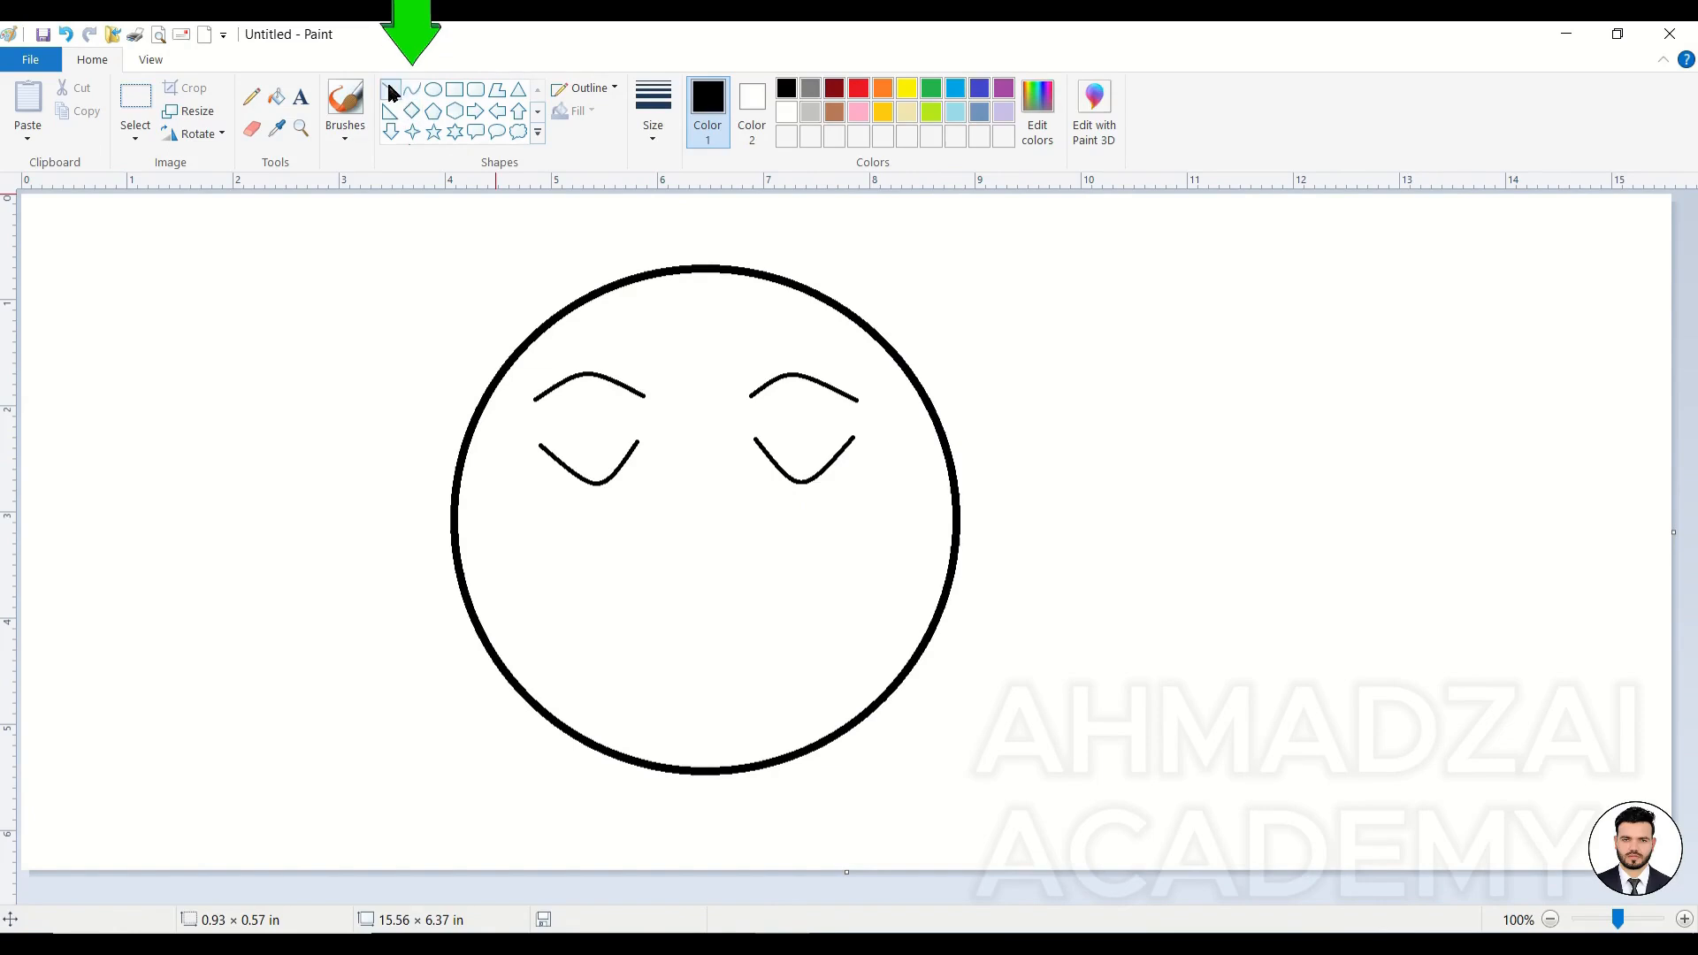
Step: Draw a hooked nose curve about 2.16 in tall and a smiling mouth about 2.16 in wide on the face
mouse_move(673, 377)
mouse_down()
mouse_move(674, 590)
mouse_move(732, 603)
mouse_up()
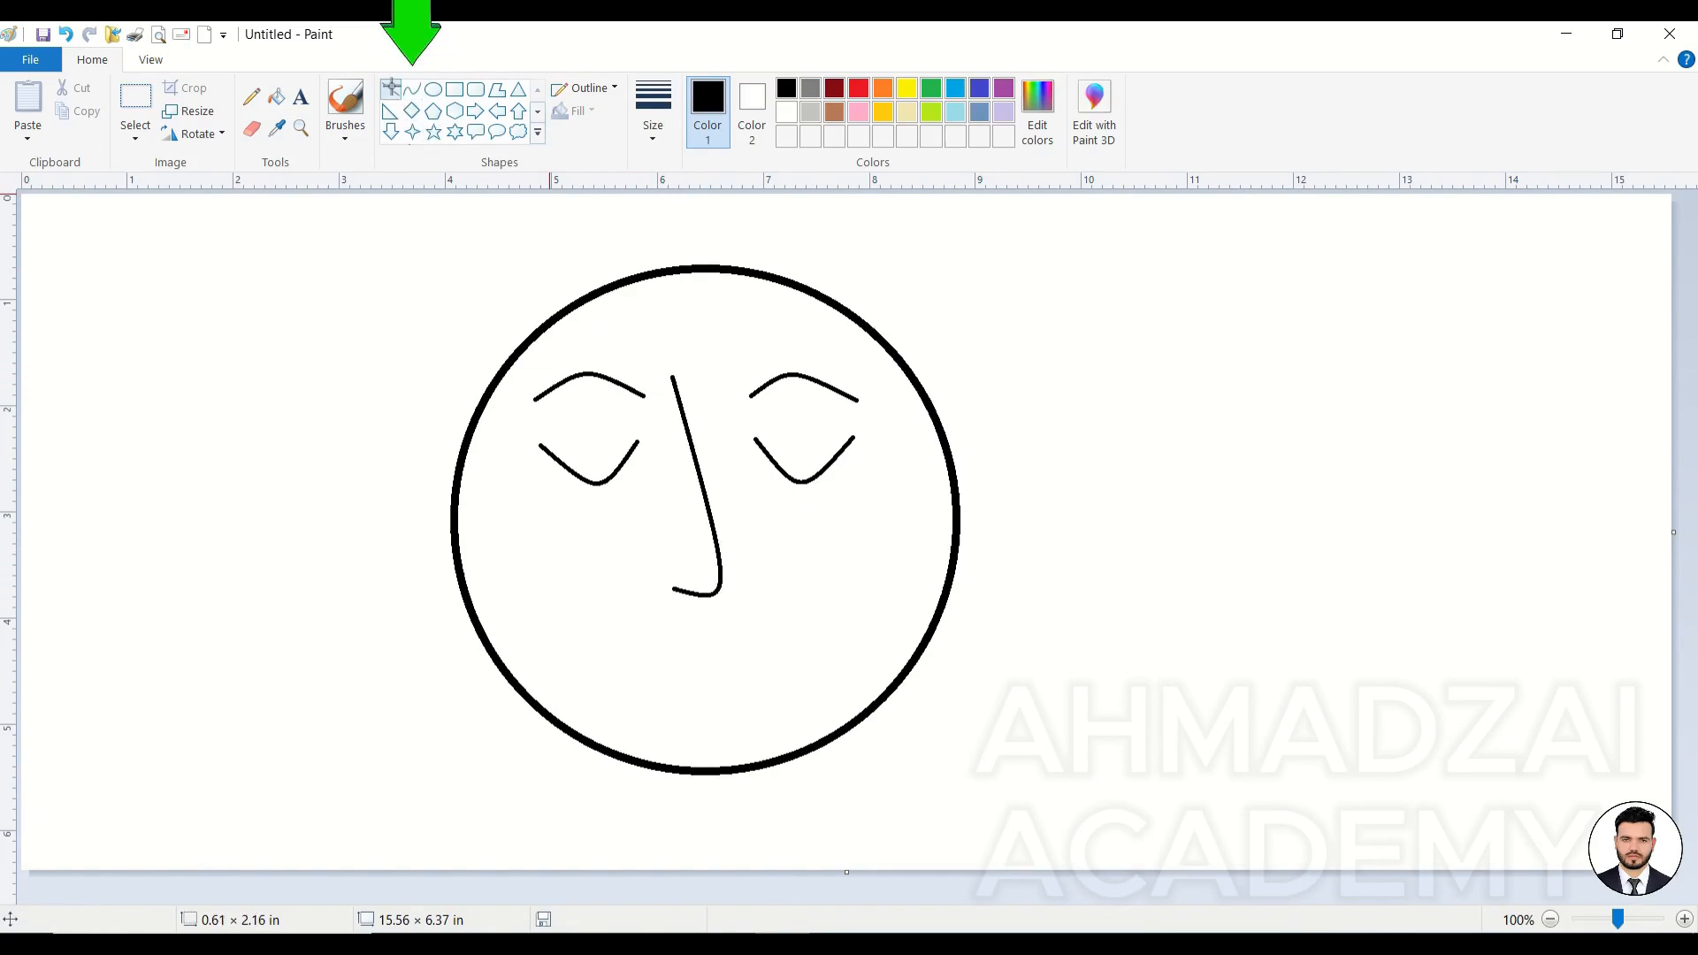
drag(610, 662, 720, 724)
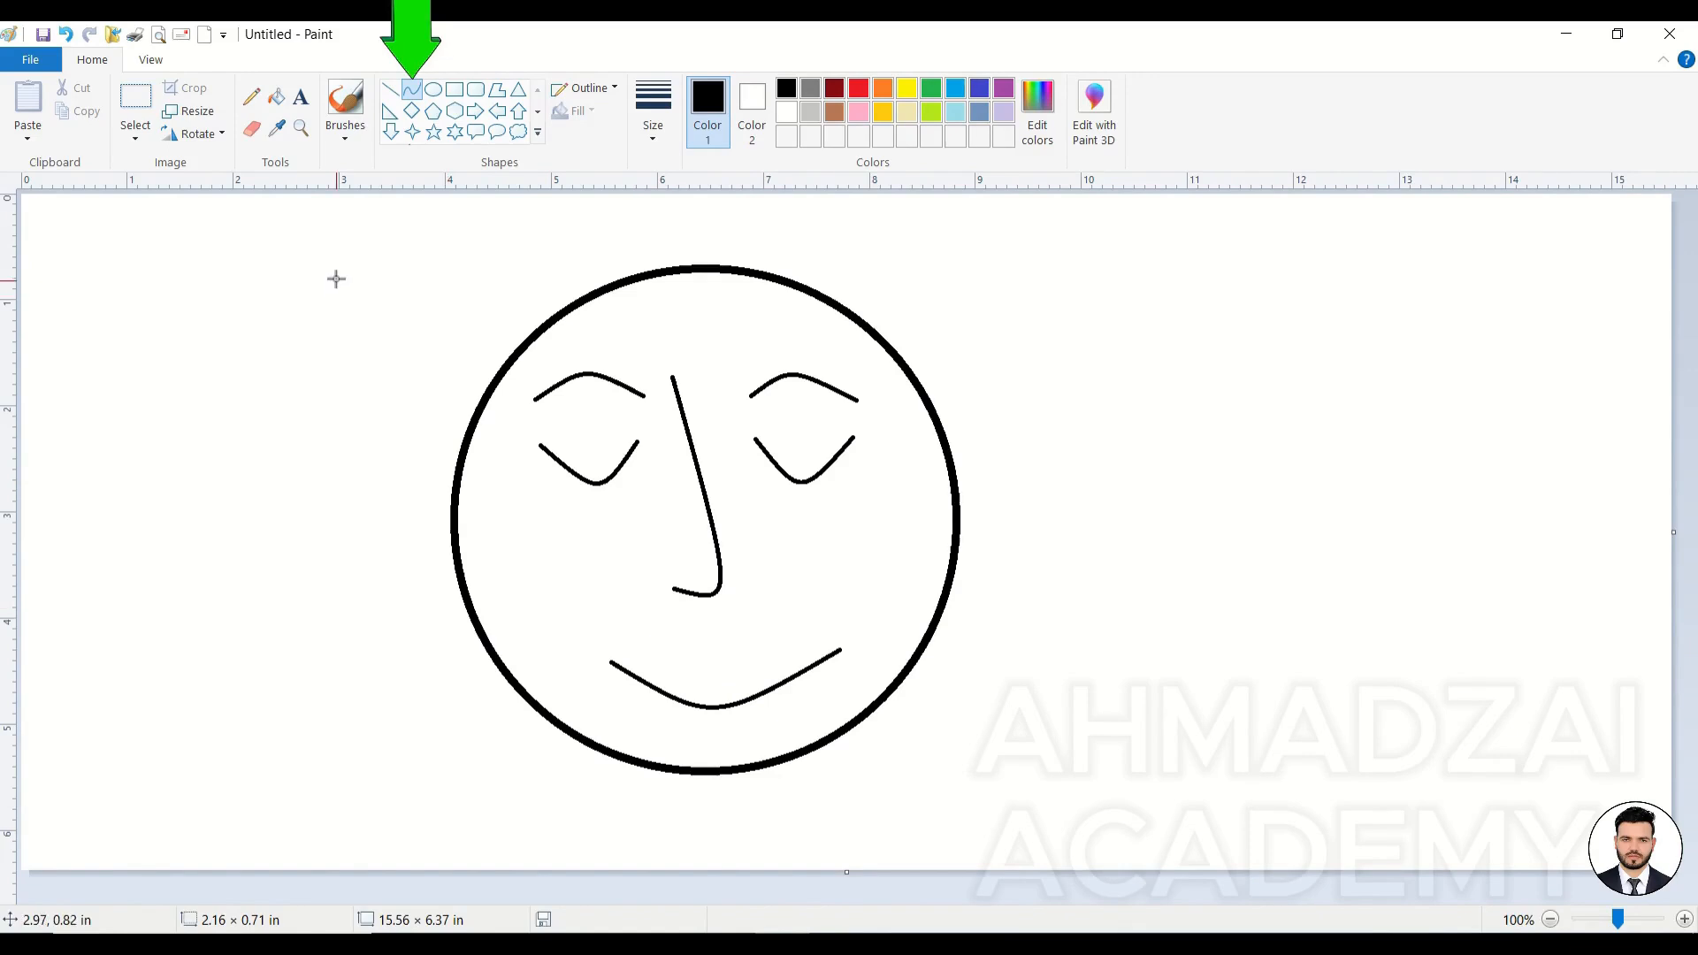
Step: Select the whole face and place a copy of it on the empty area to its right
click(144, 95)
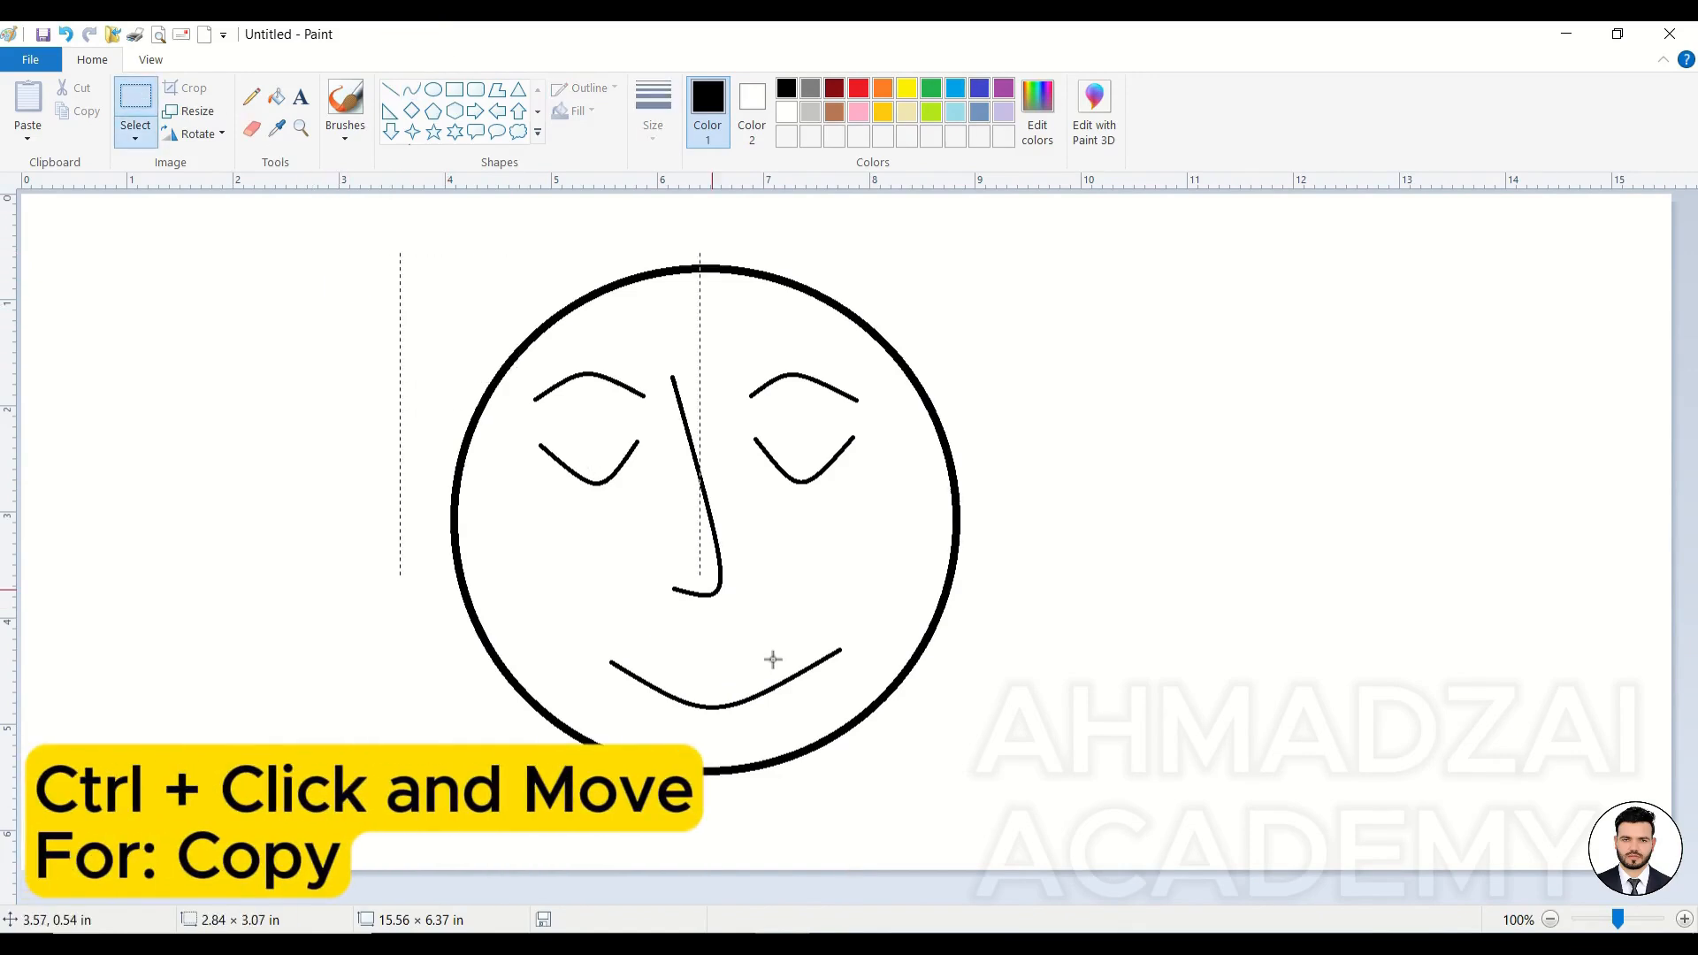
drag(977, 803, 1009, 802)
drag(890, 660, 1482, 650)
click(410, 466)
Step: Erase both closed eyes from the copied face using an enlarged eraser
click(251, 130)
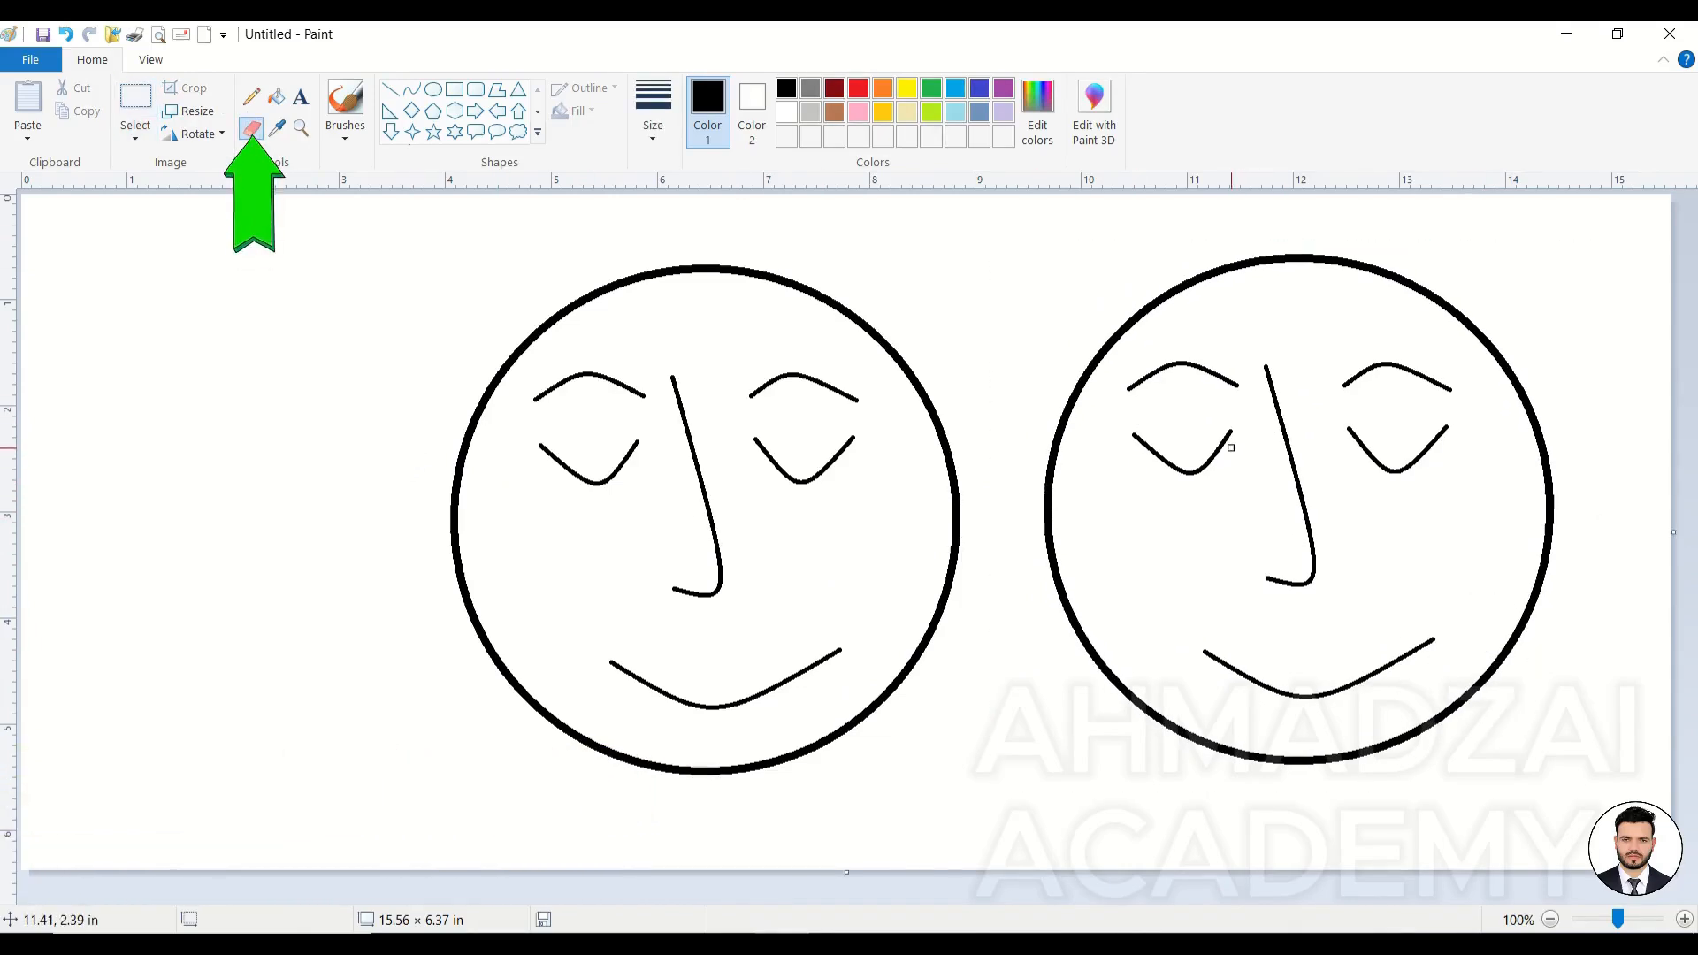
drag(1235, 447, 1141, 443)
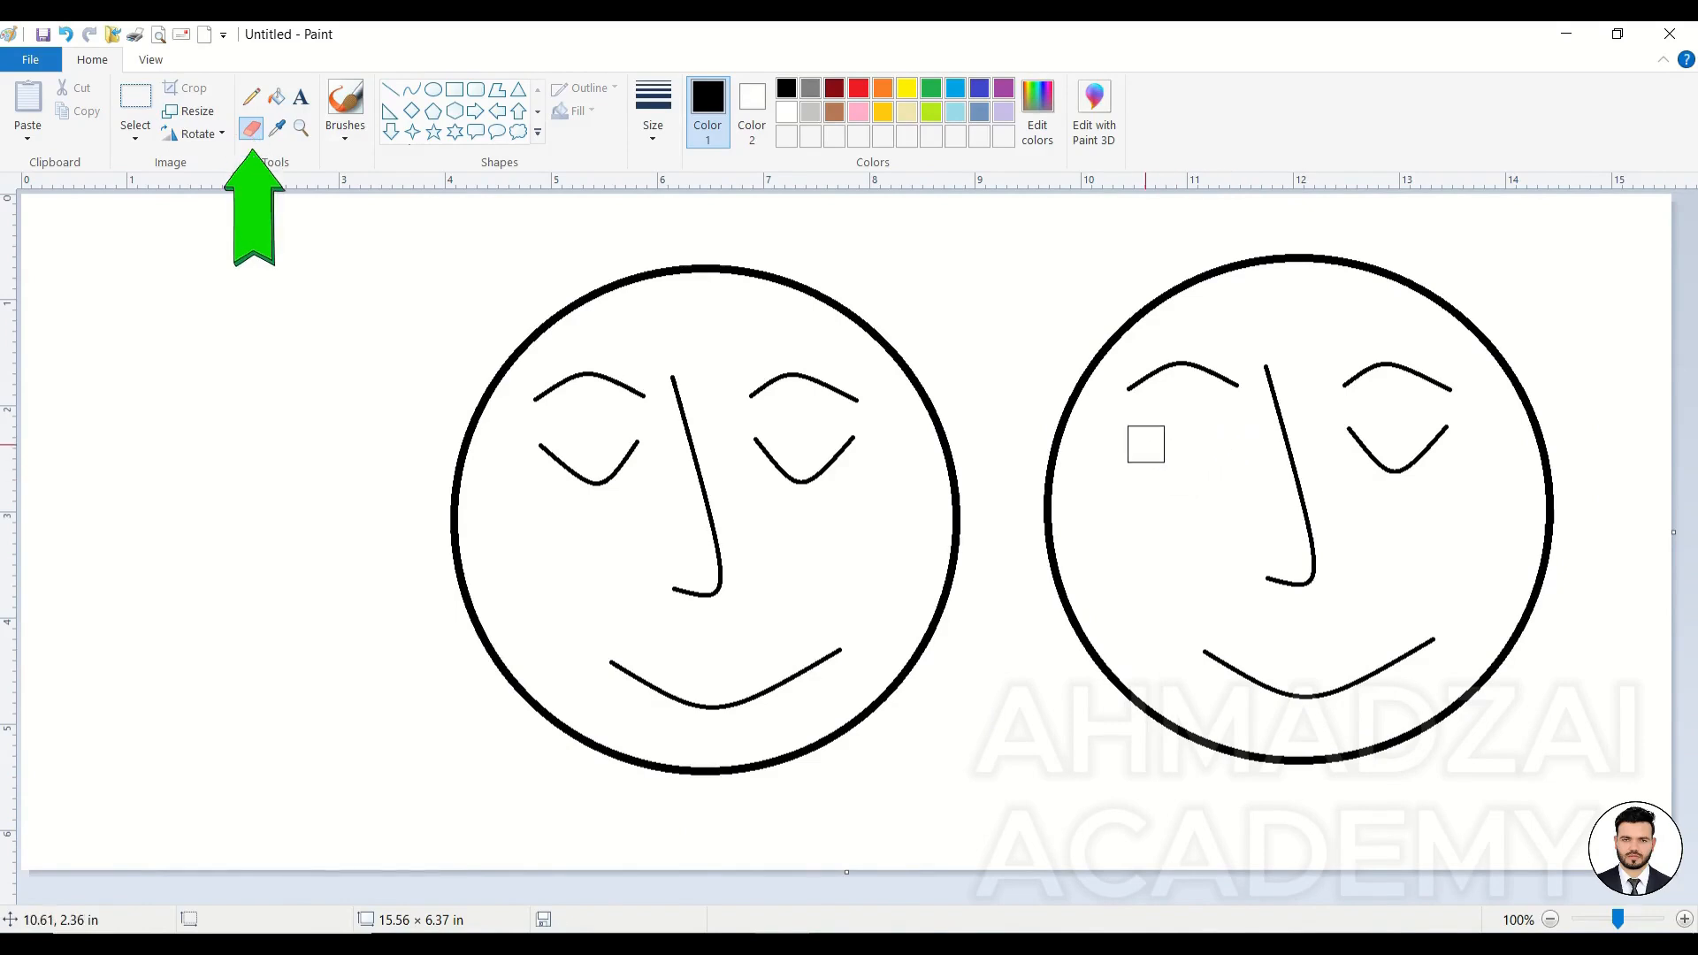
mouse_move(1374, 443)
mouse_down()
mouse_move(1429, 457)
mouse_move(1450, 429)
mouse_up()
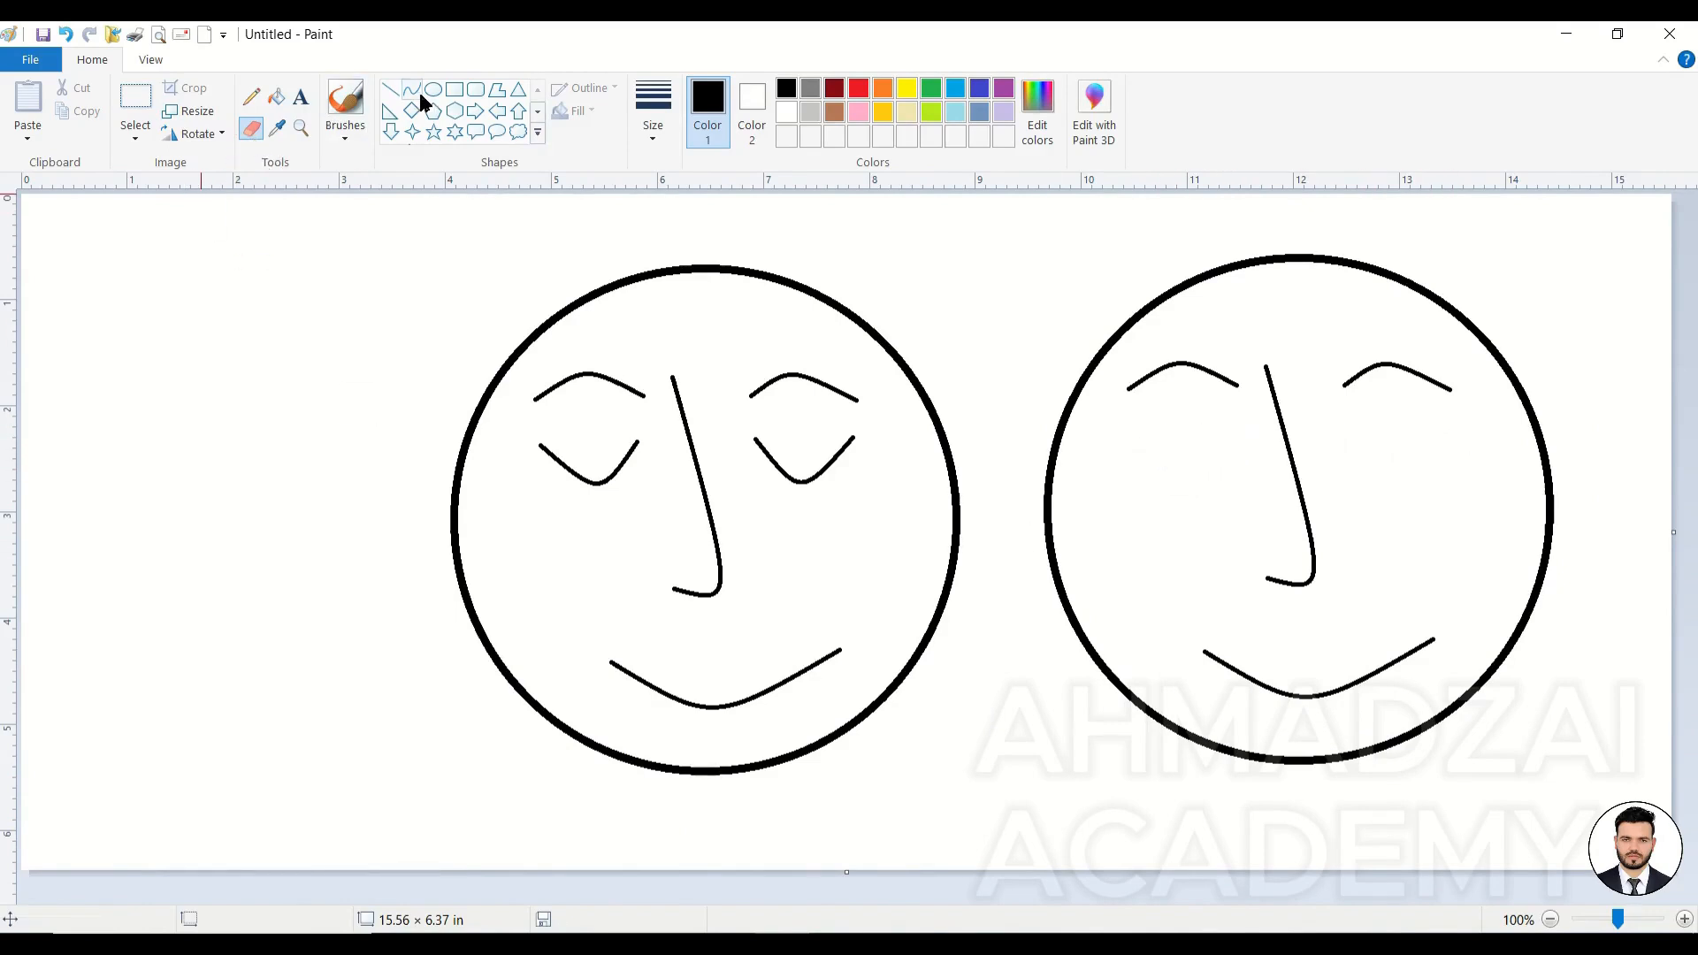
Step: Draw two elliptical open eyes with small round pupils on the copied face and fill the pupils black
drag(1165, 428, 1250, 466)
drag(1348, 410, 1461, 454)
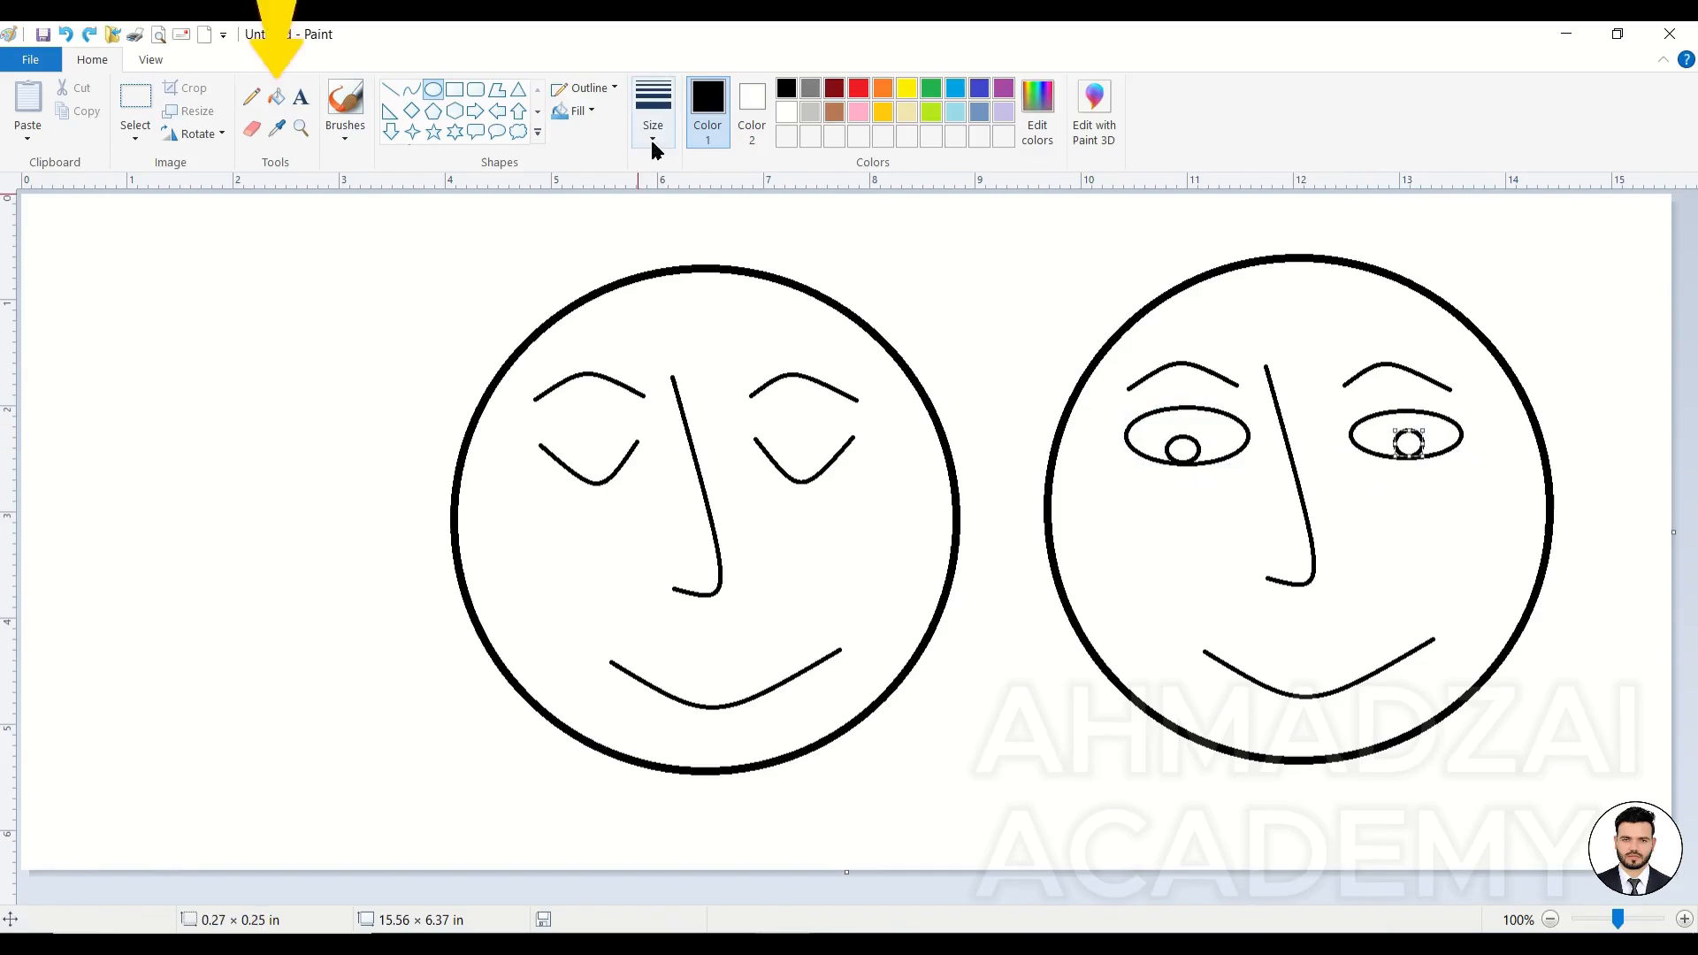
click(279, 96)
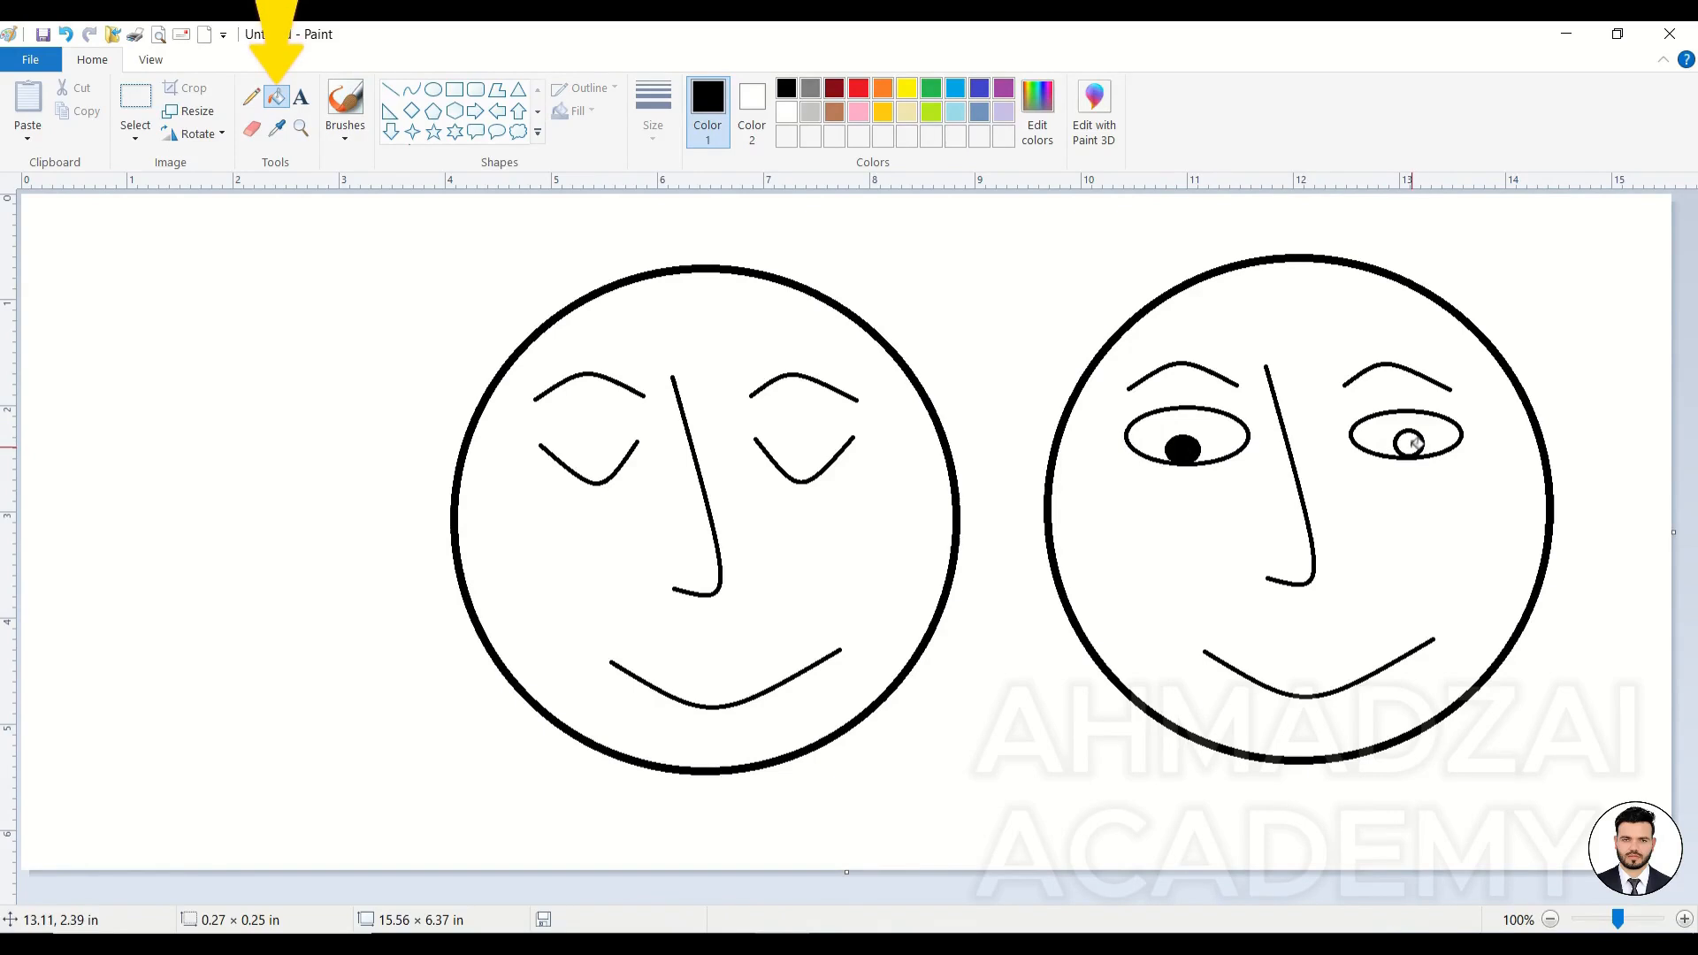
Step: Fill the copied face with orange and the original face with yellow
click(882, 89)
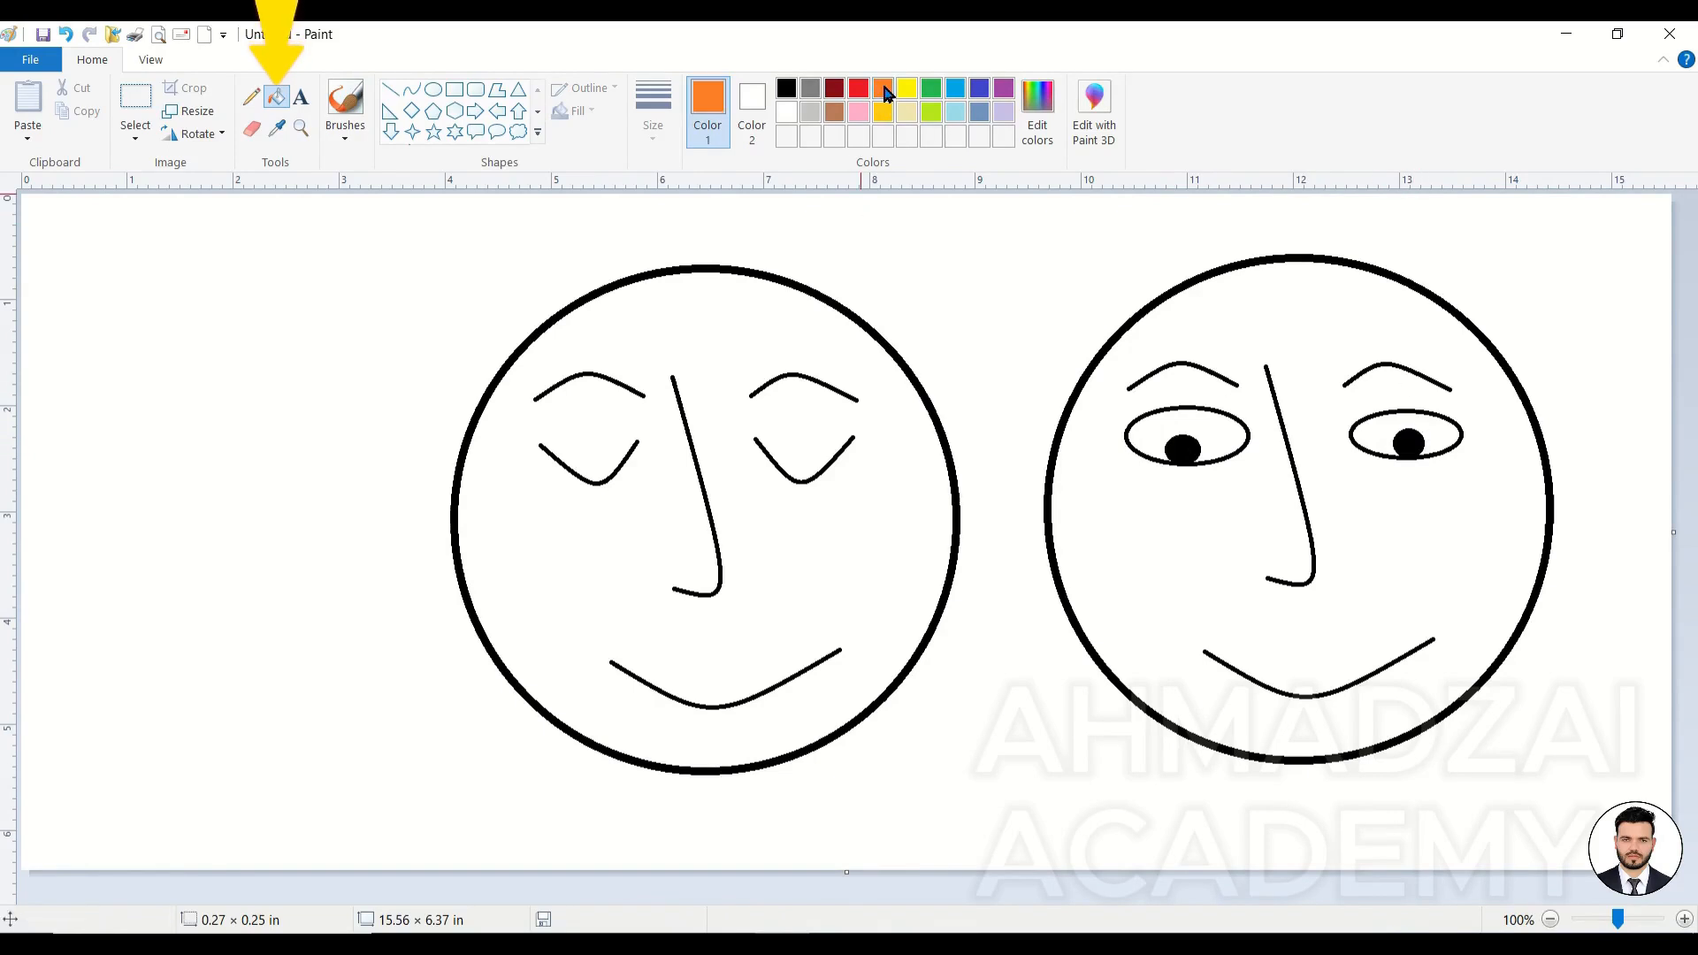
click(1260, 316)
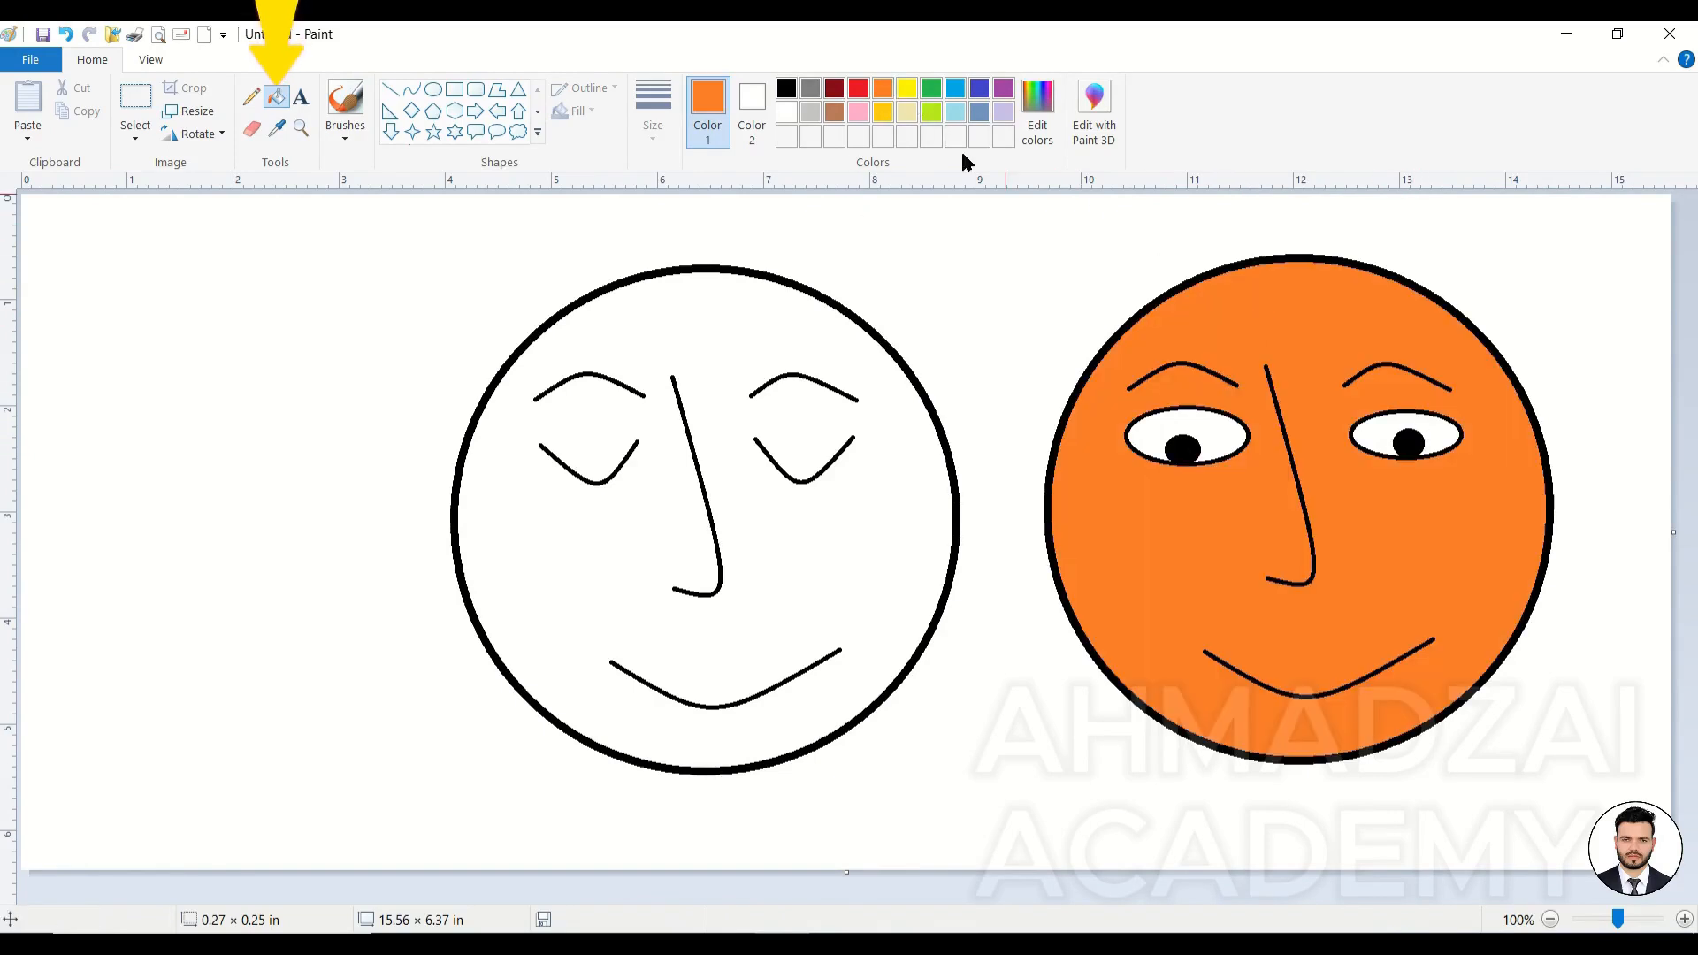
click(823, 366)
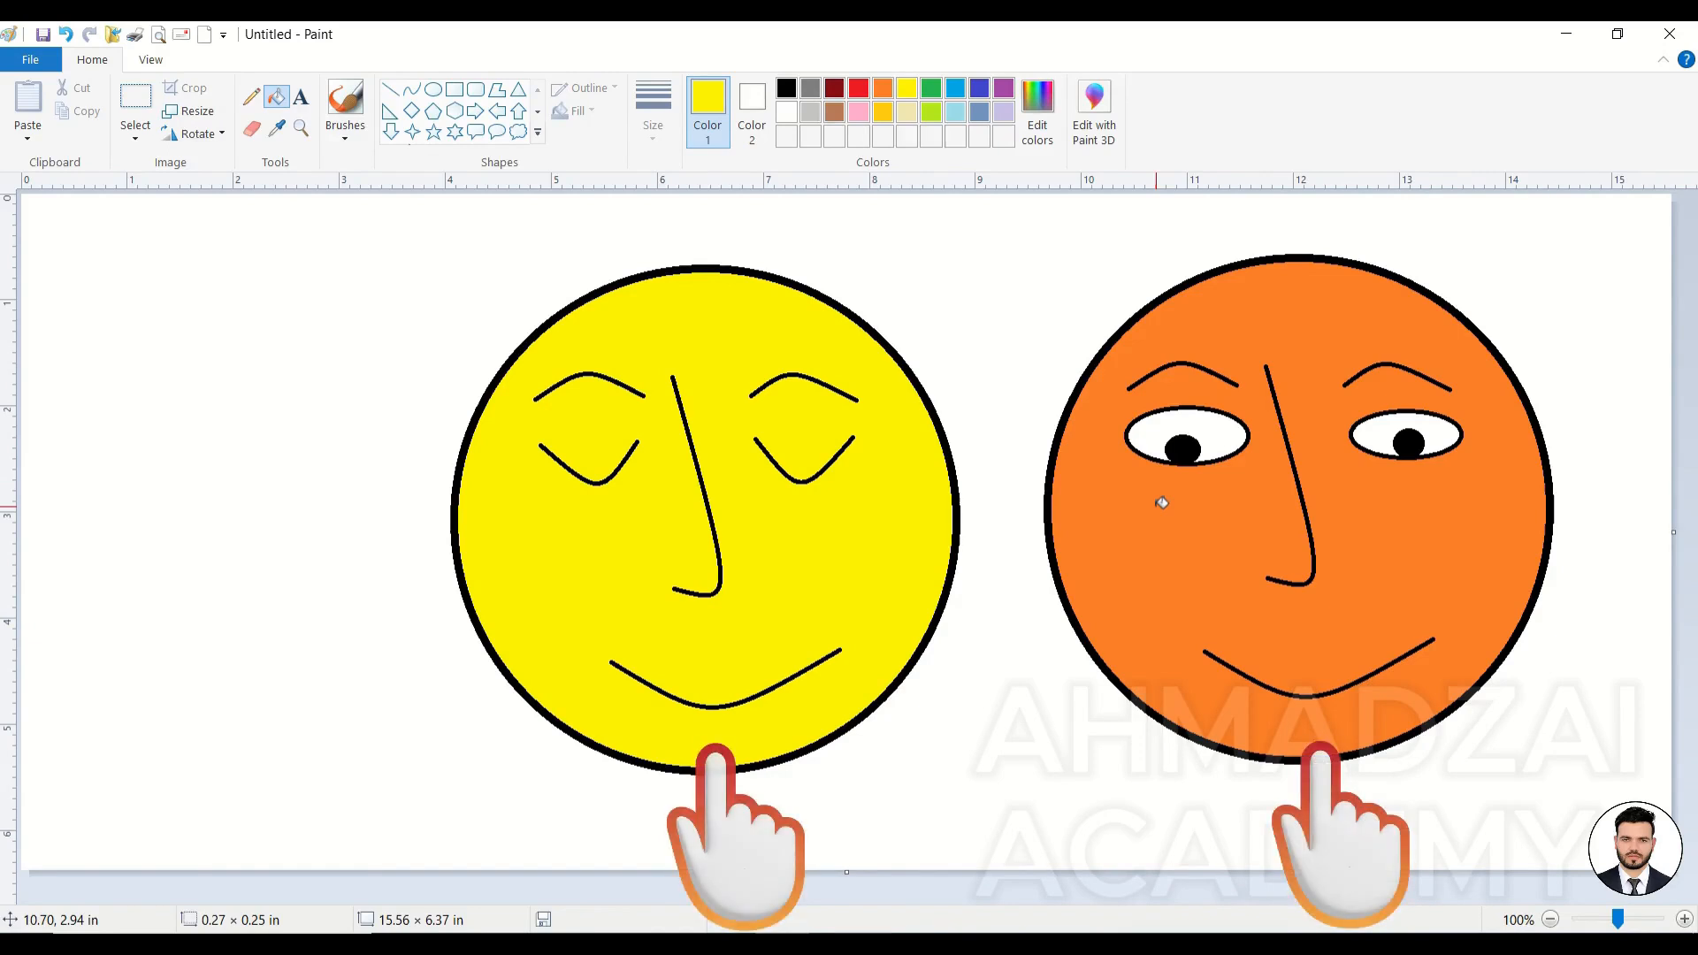
Step: Clear the canvas and draw a perfect circle with a very thick black outline near its middle
key(ctrl+a)
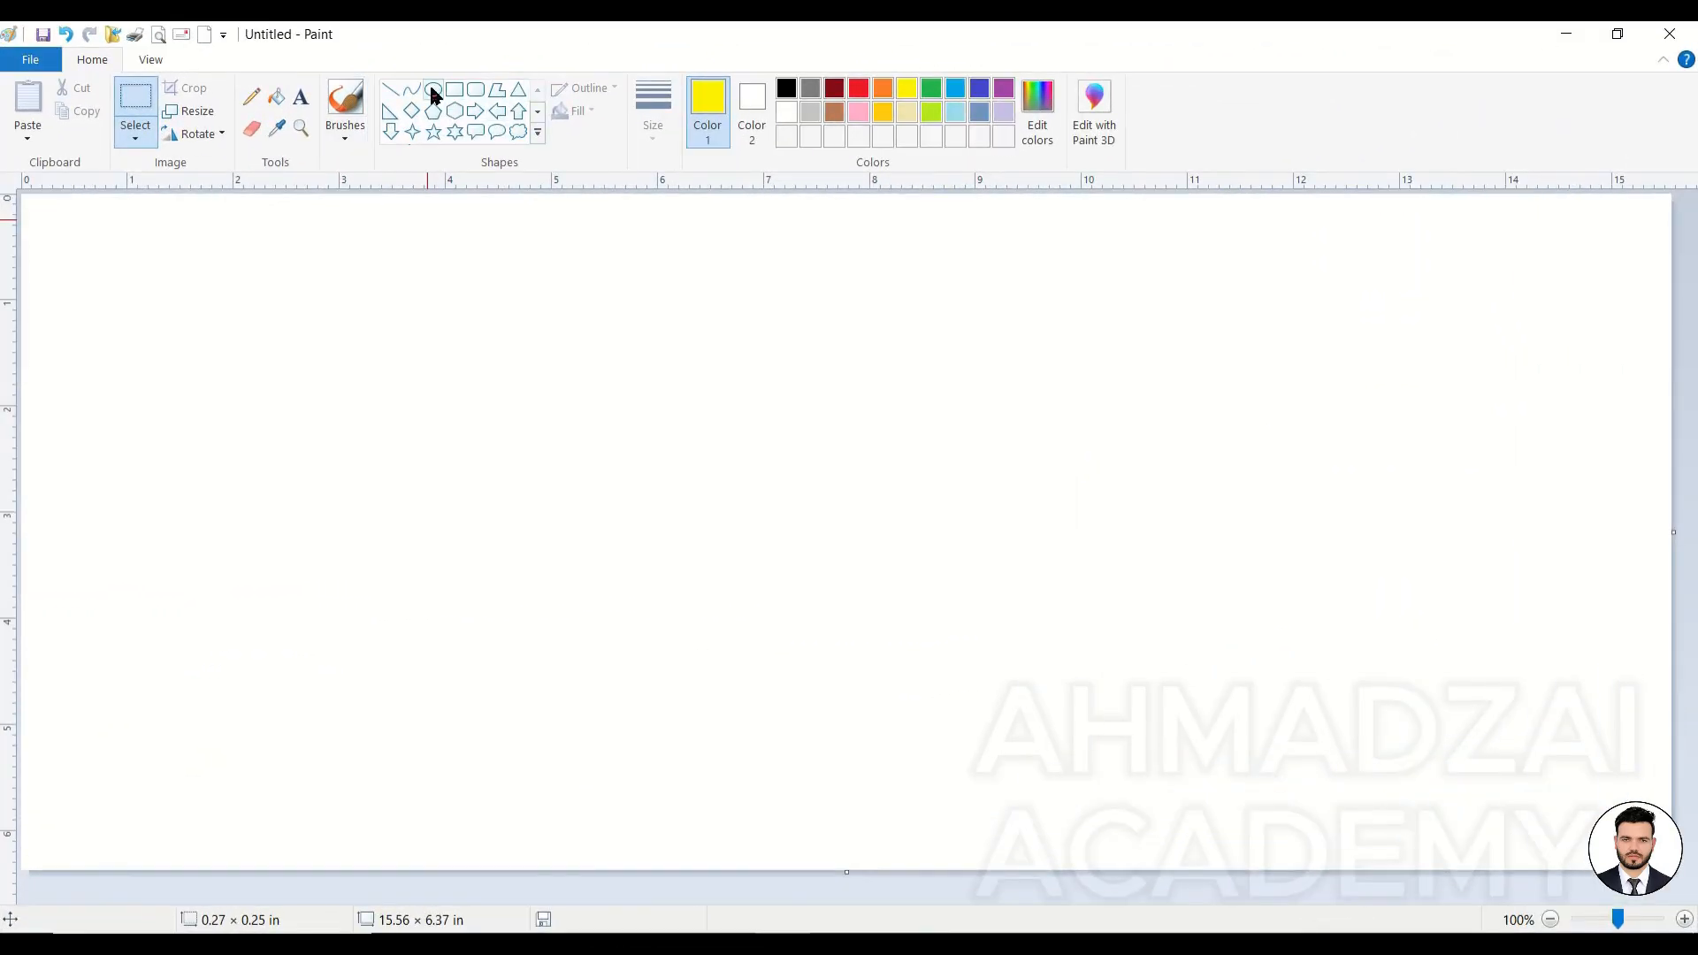
click(433, 90)
drag(391, 268, 937, 798)
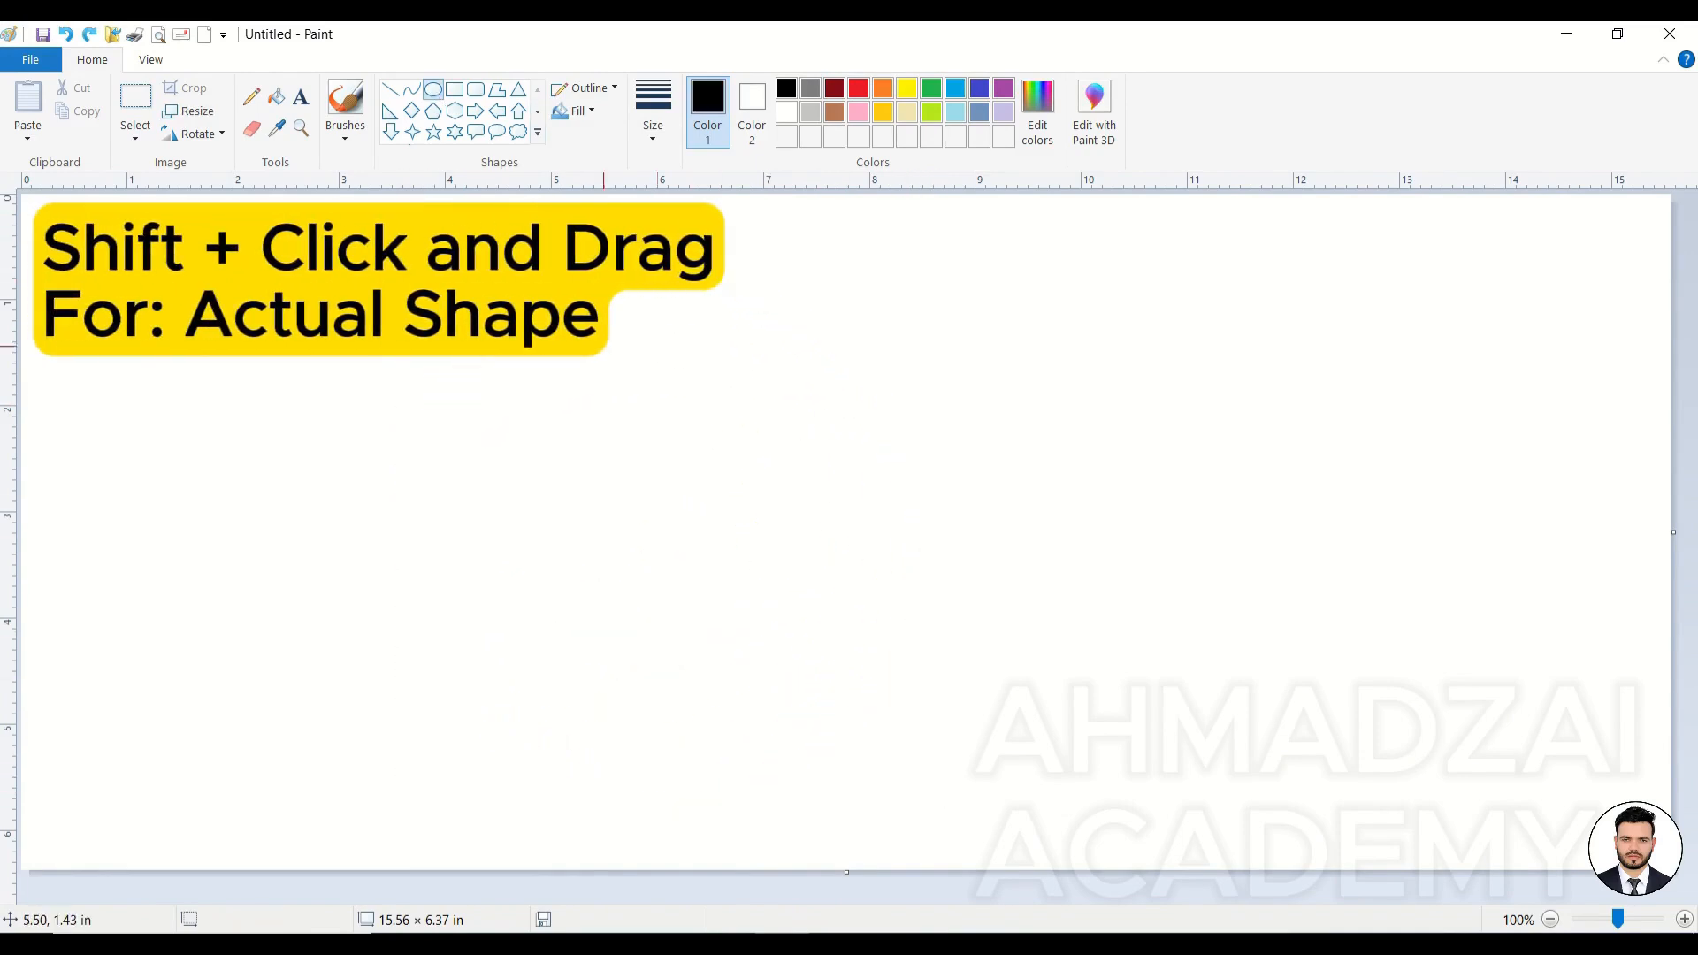
drag(560, 299, 1084, 864)
drag(1035, 762, 928, 697)
click(1265, 575)
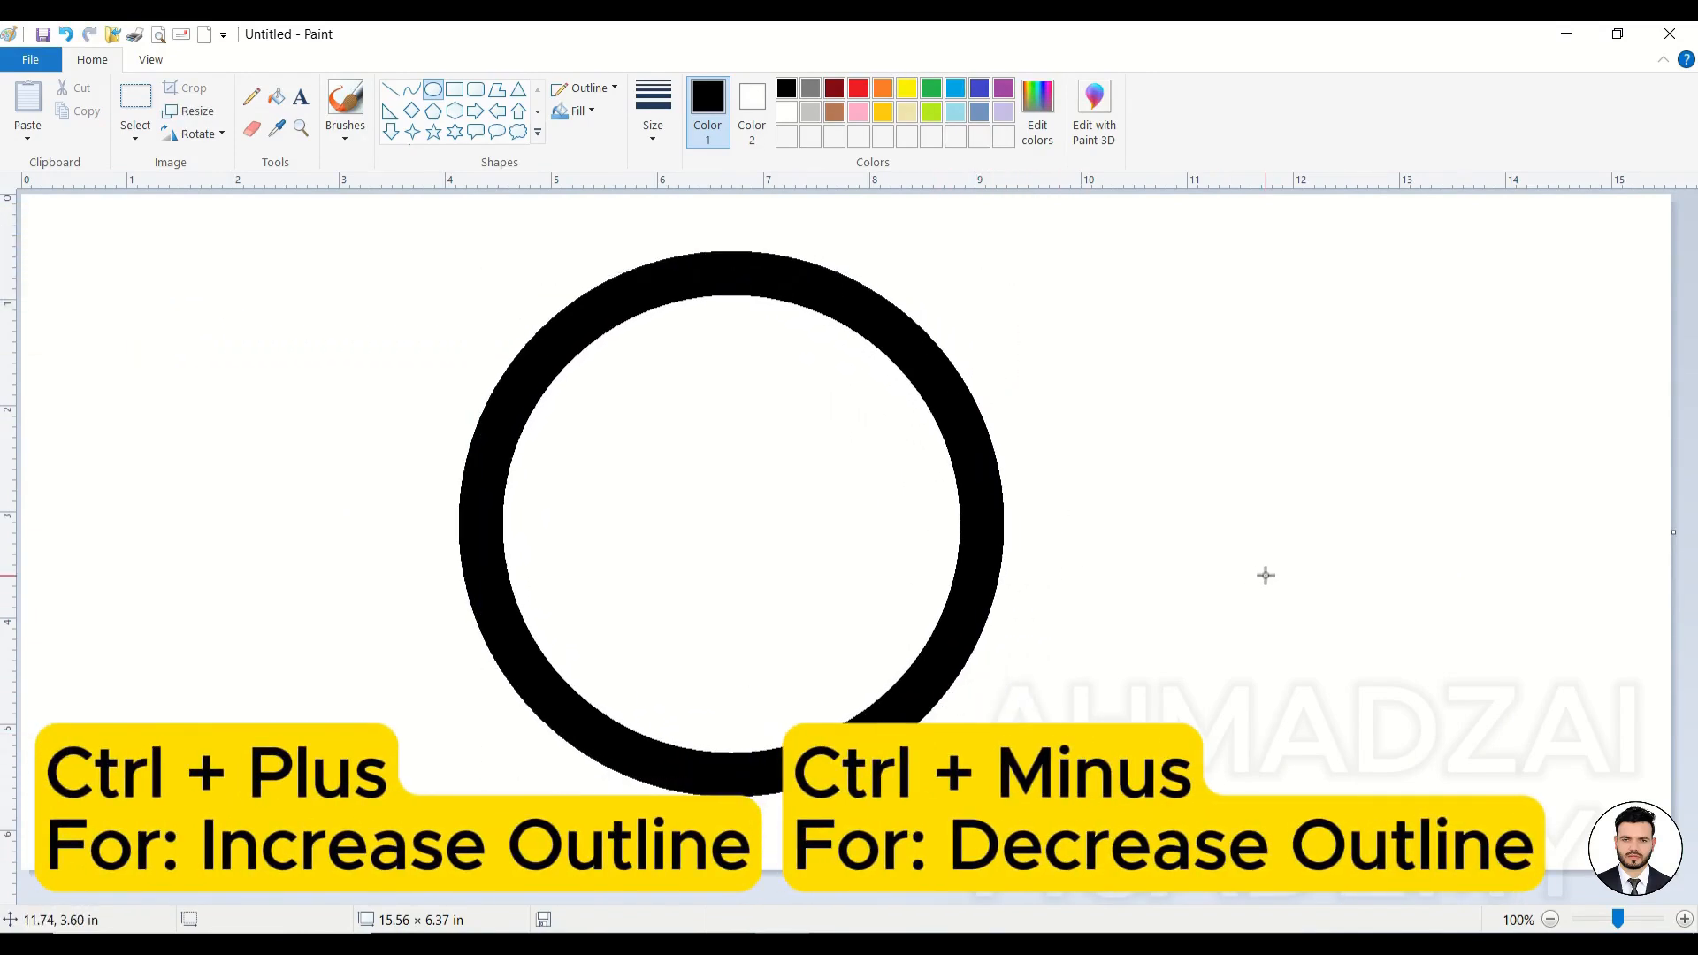
Step: Draw a thick black S-shaped curve about 7.33 × 3.23 in horizontally across the circle, extending past both sides
click(408, 90)
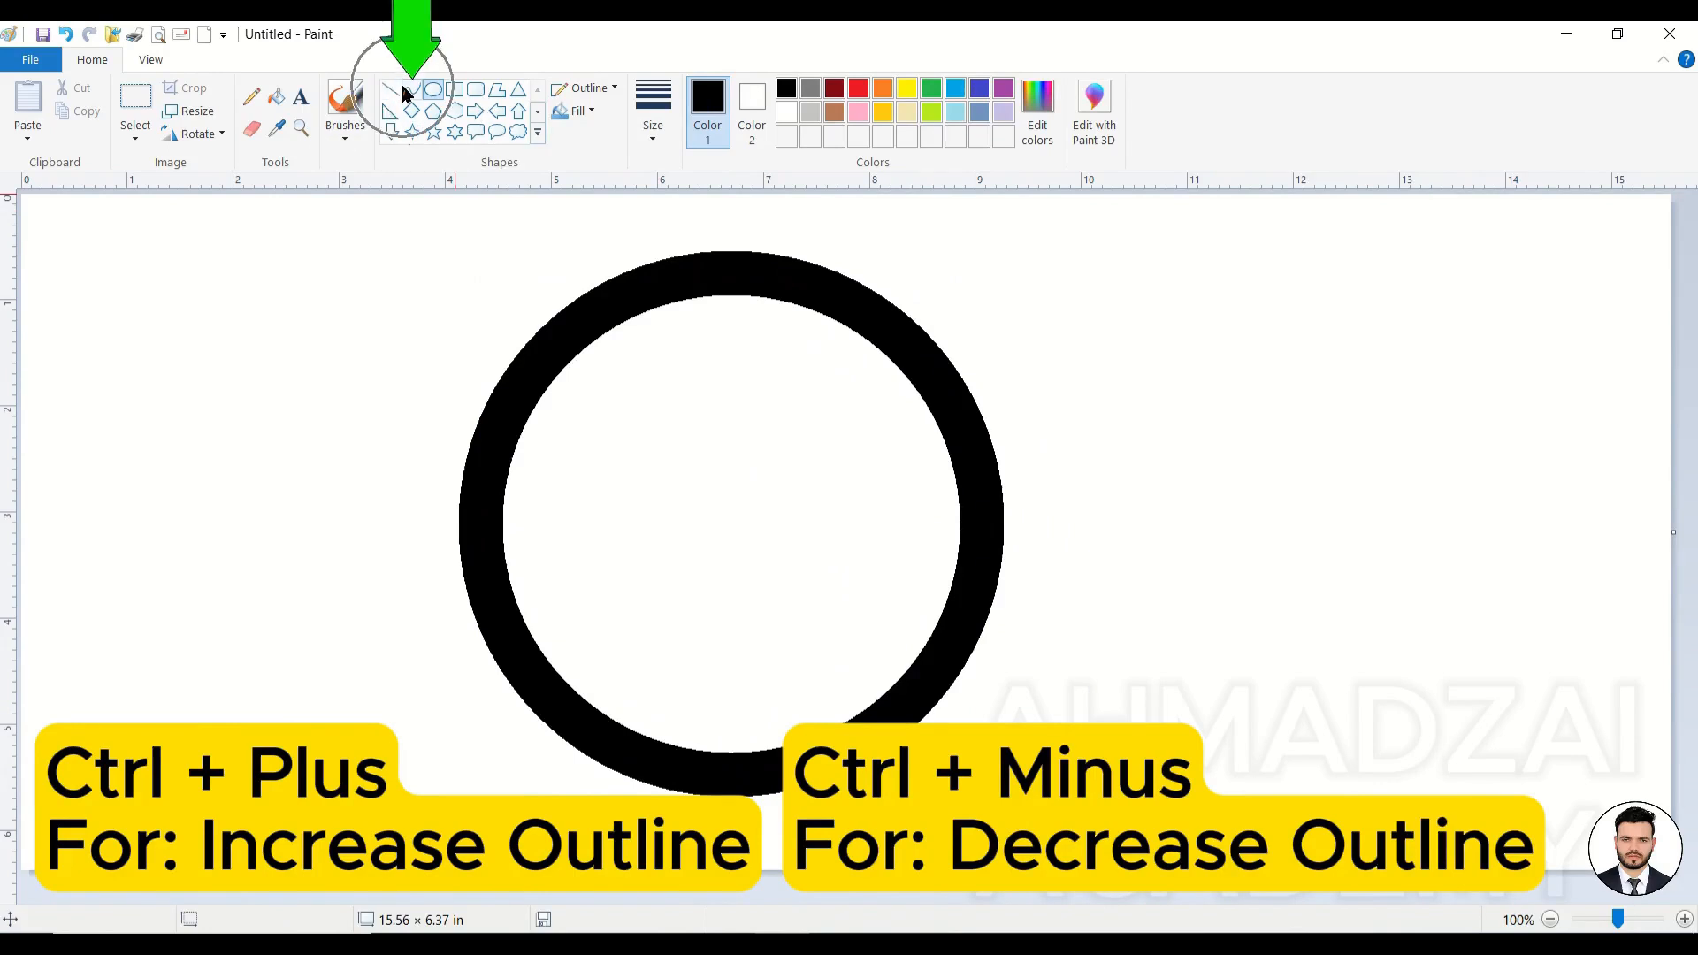
drag(367, 523, 1136, 529)
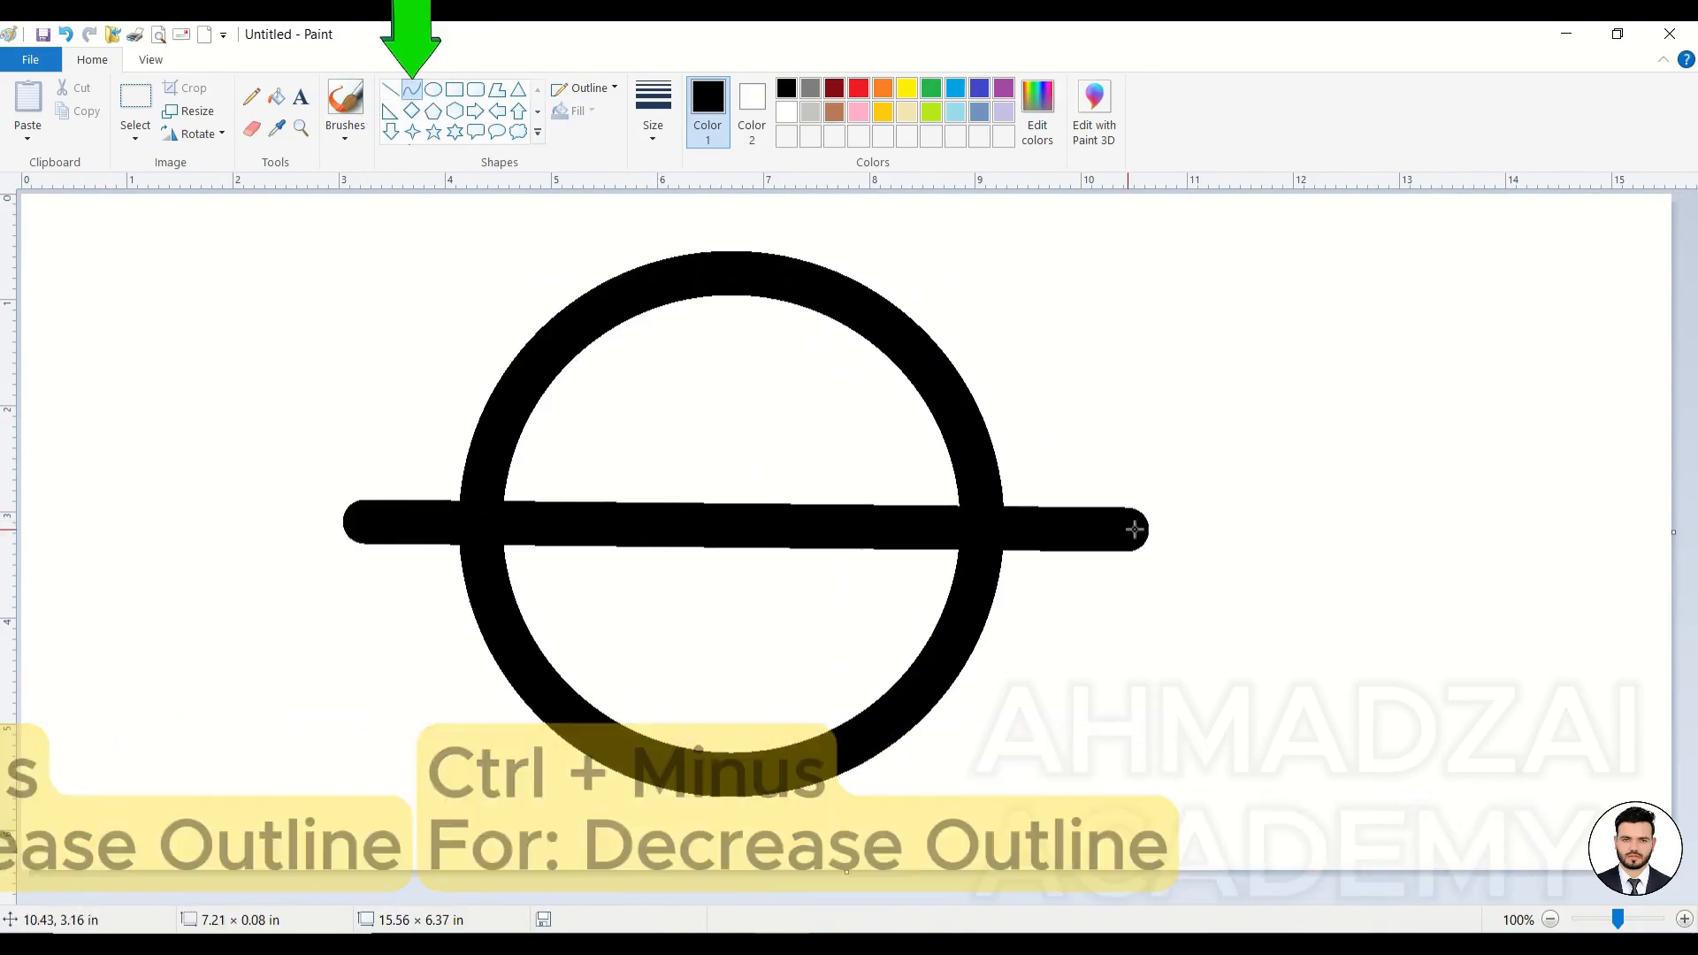
drag(823, 587, 828, 672)
drag(799, 587, 602, 342)
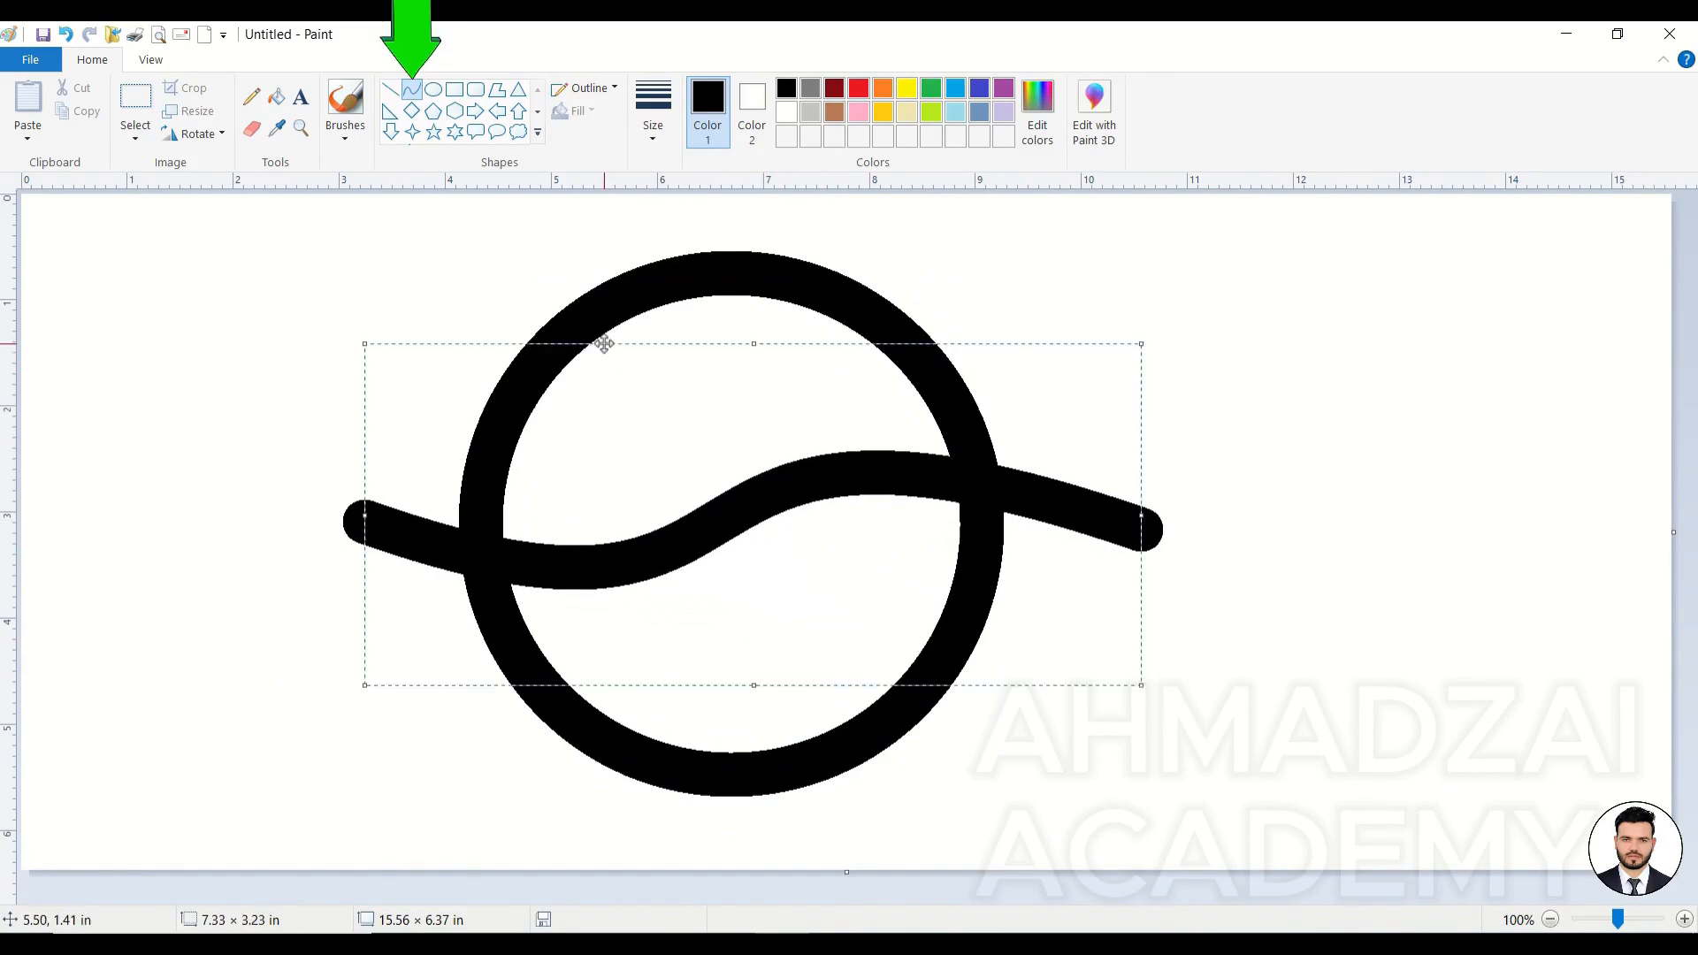
Step: Recolor the selected curve with a custom red (Red 226, Green 67, Blue 54) and add that red to the custom colors
click(1037, 110)
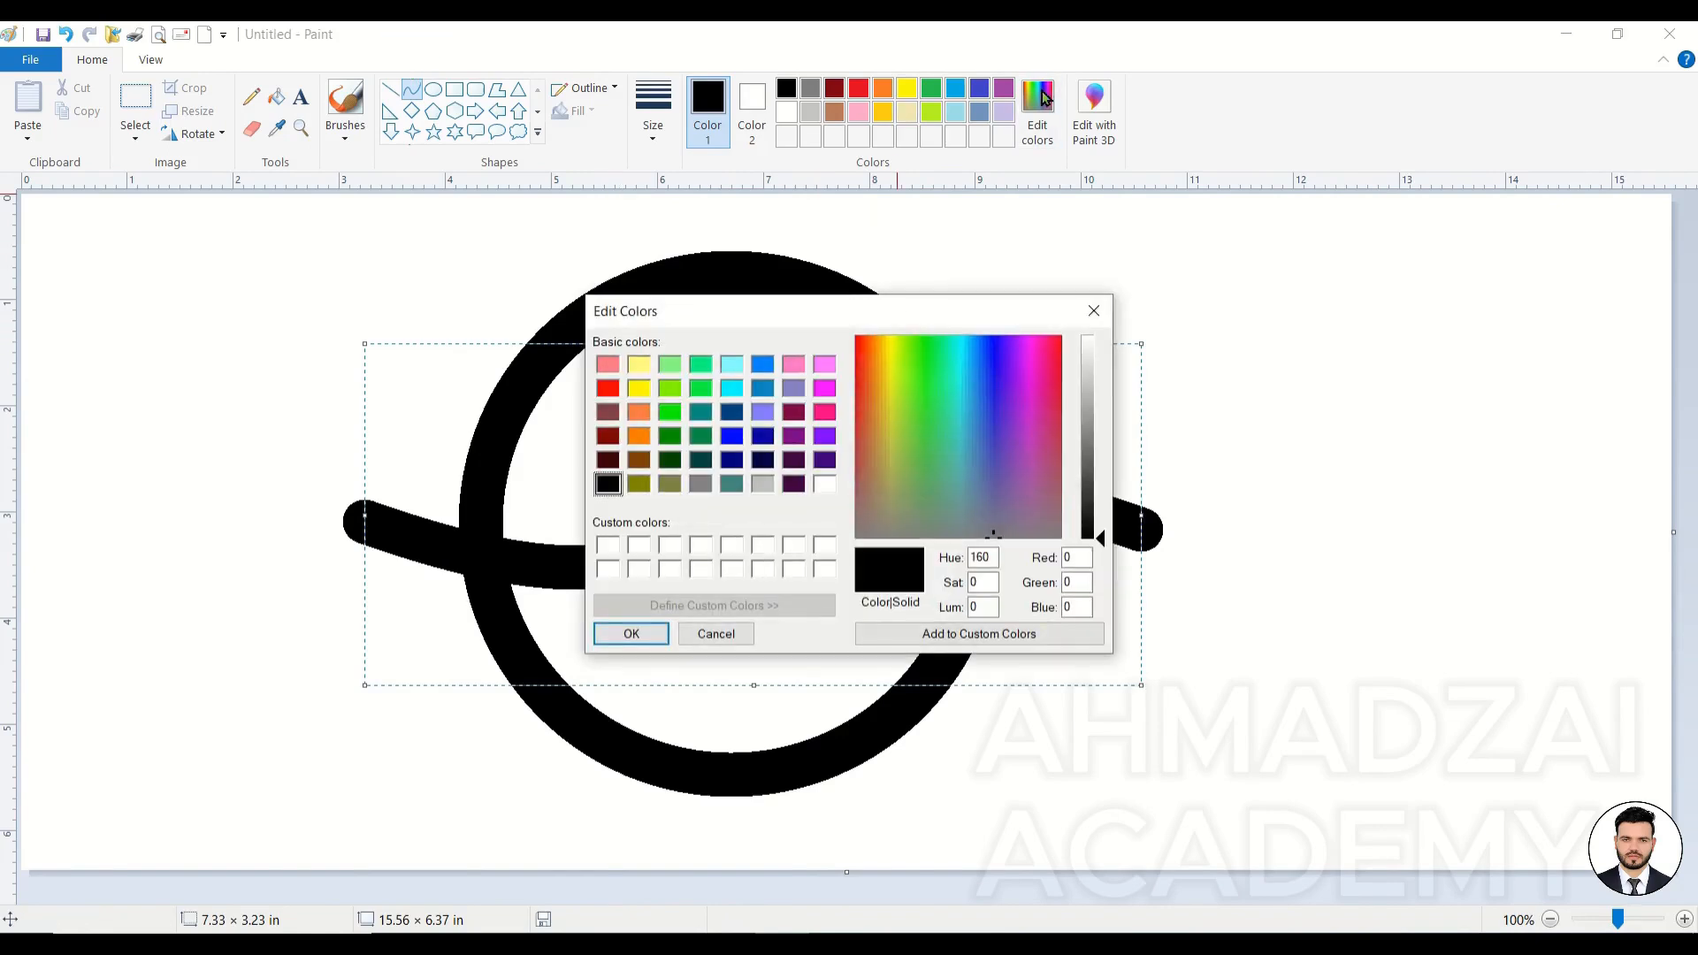
drag(1096, 464, 1098, 431)
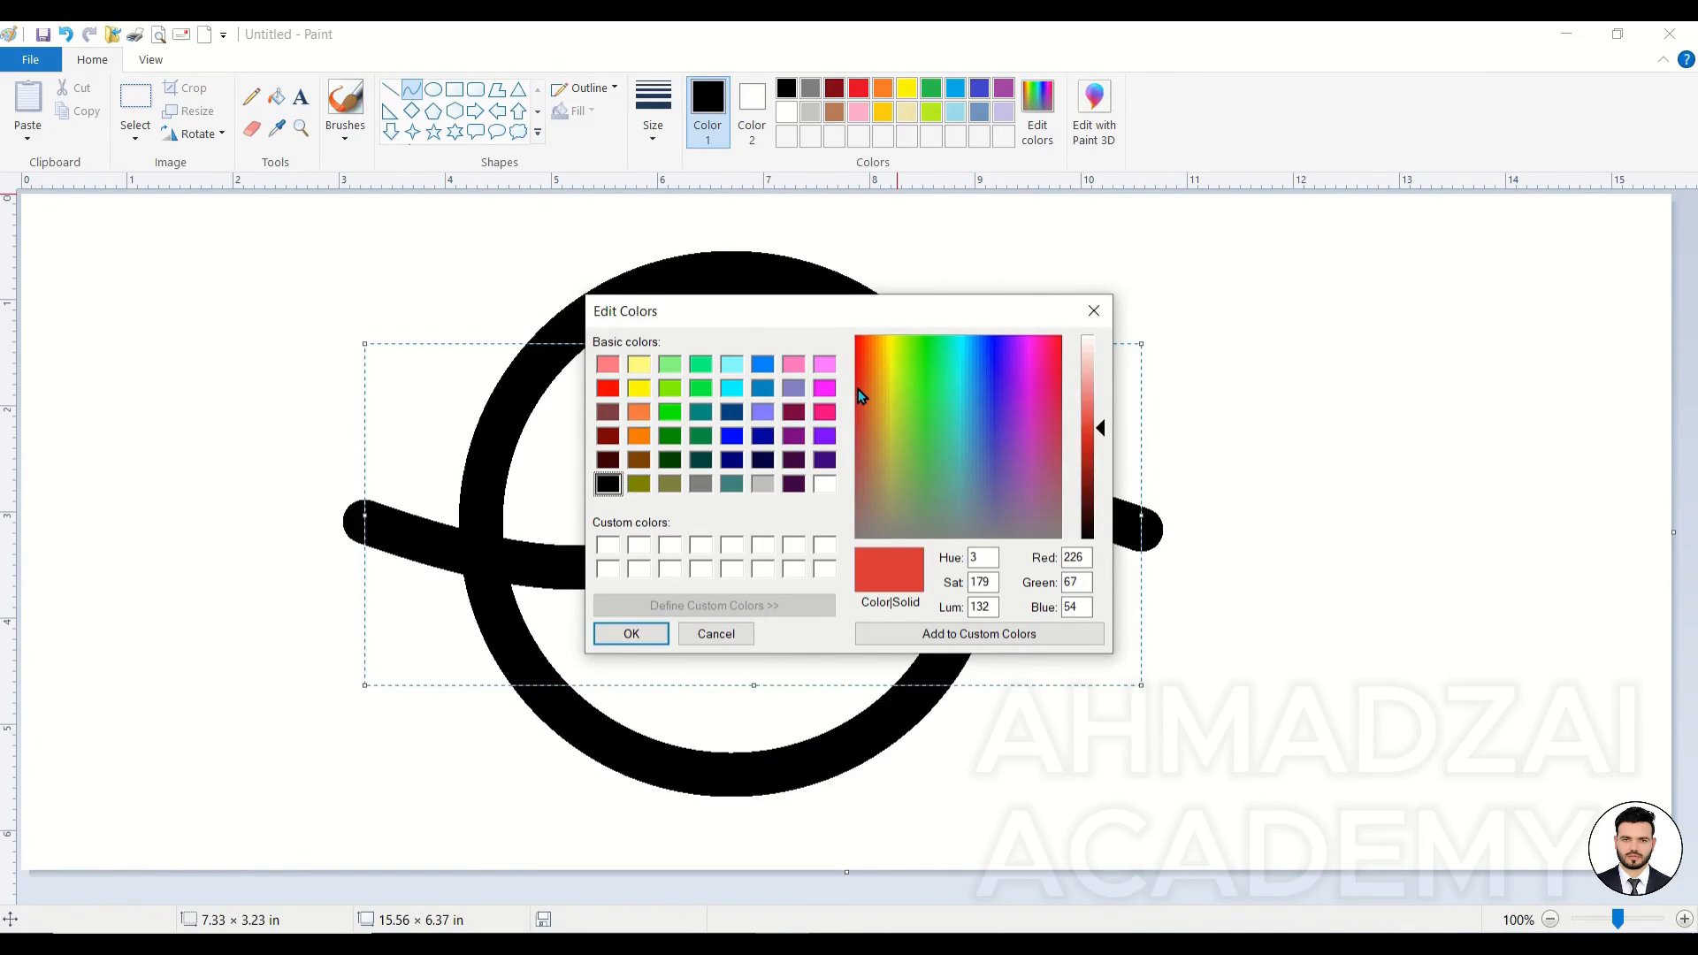
click(942, 633)
click(631, 633)
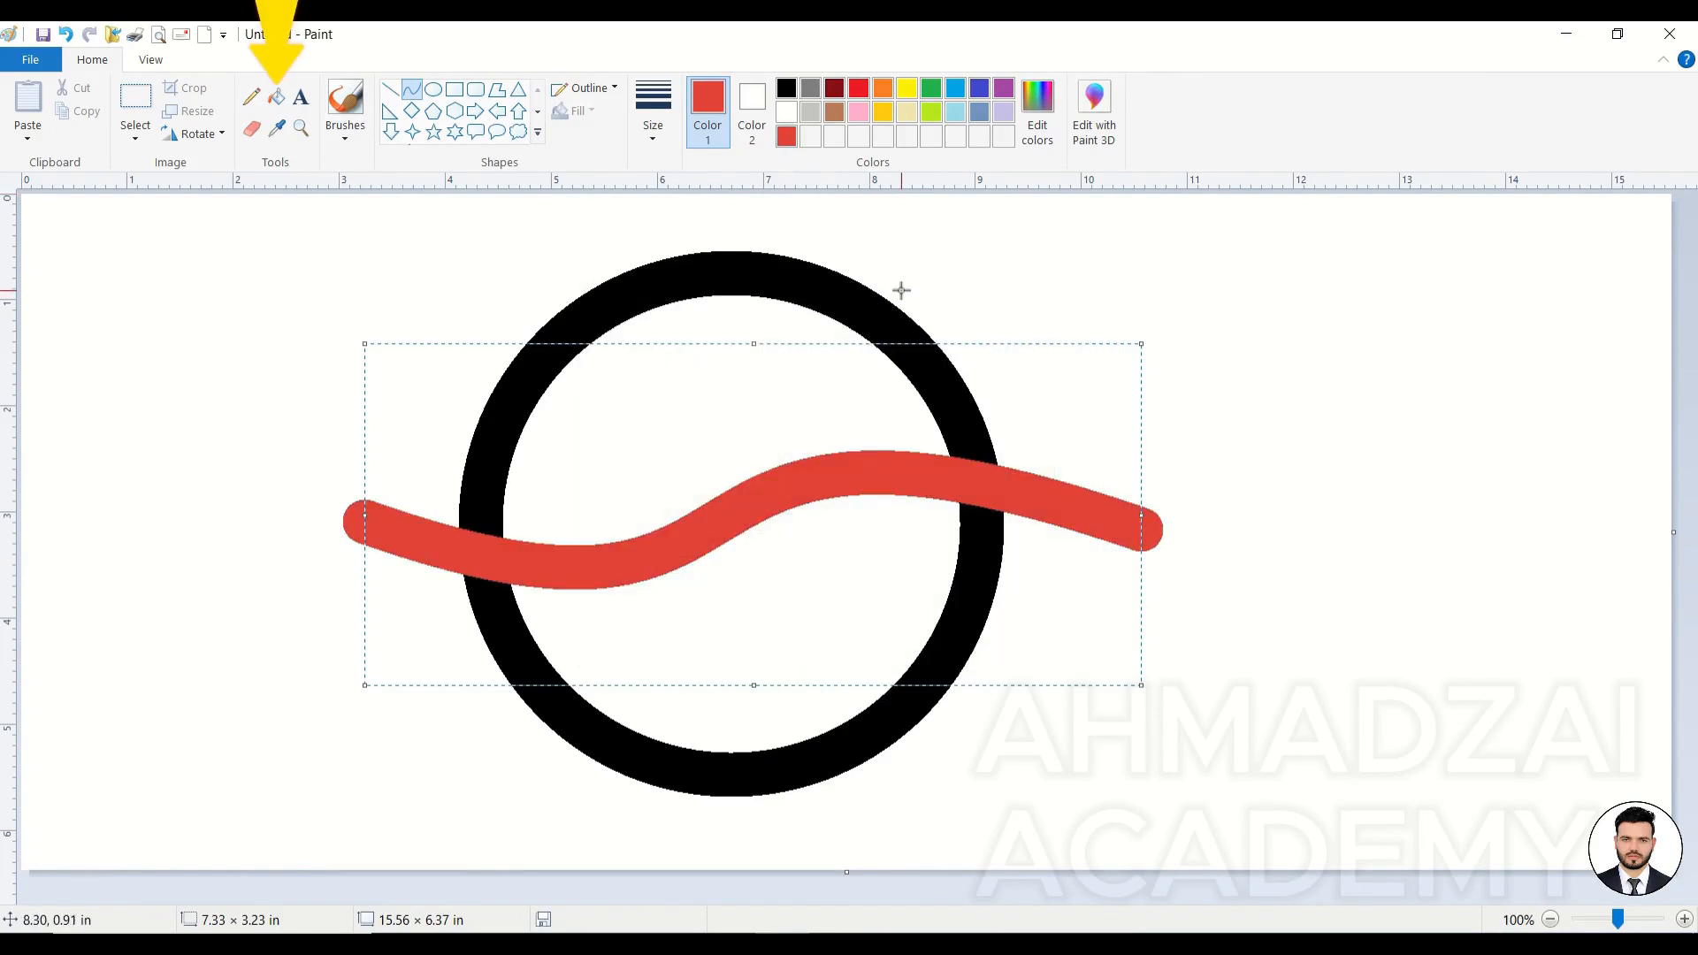
Step: Deselect the S-shaped curve and make it black to match the circle's outline
click(935, 234)
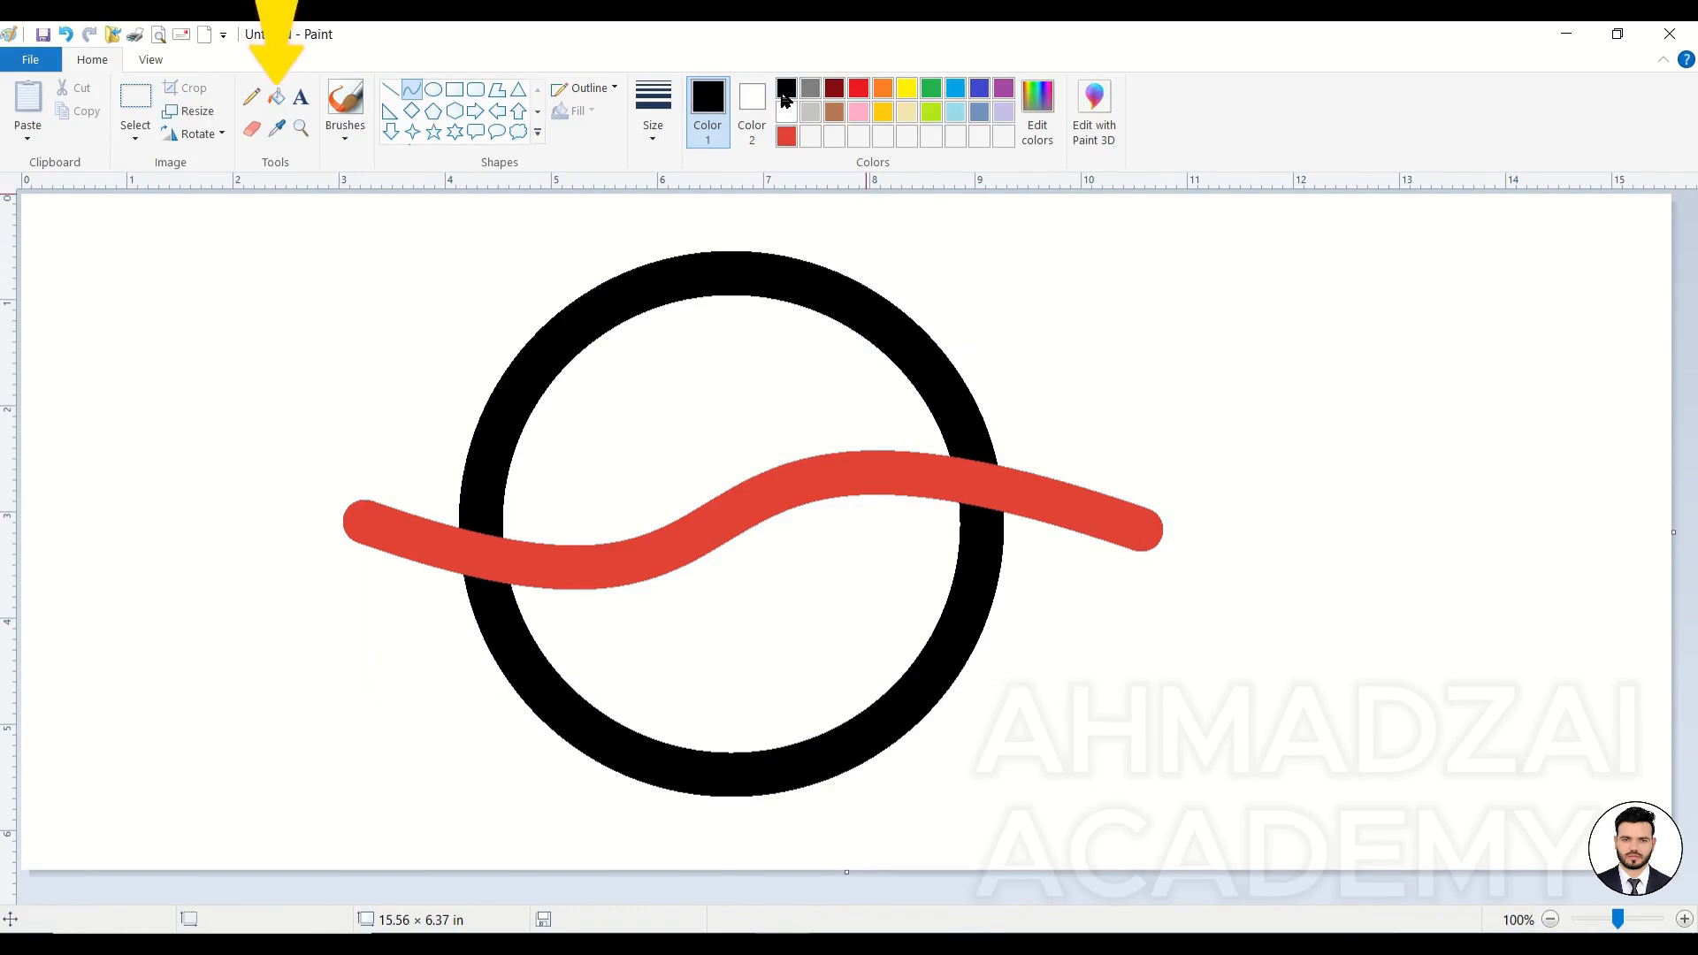
click(277, 96)
click(585, 555)
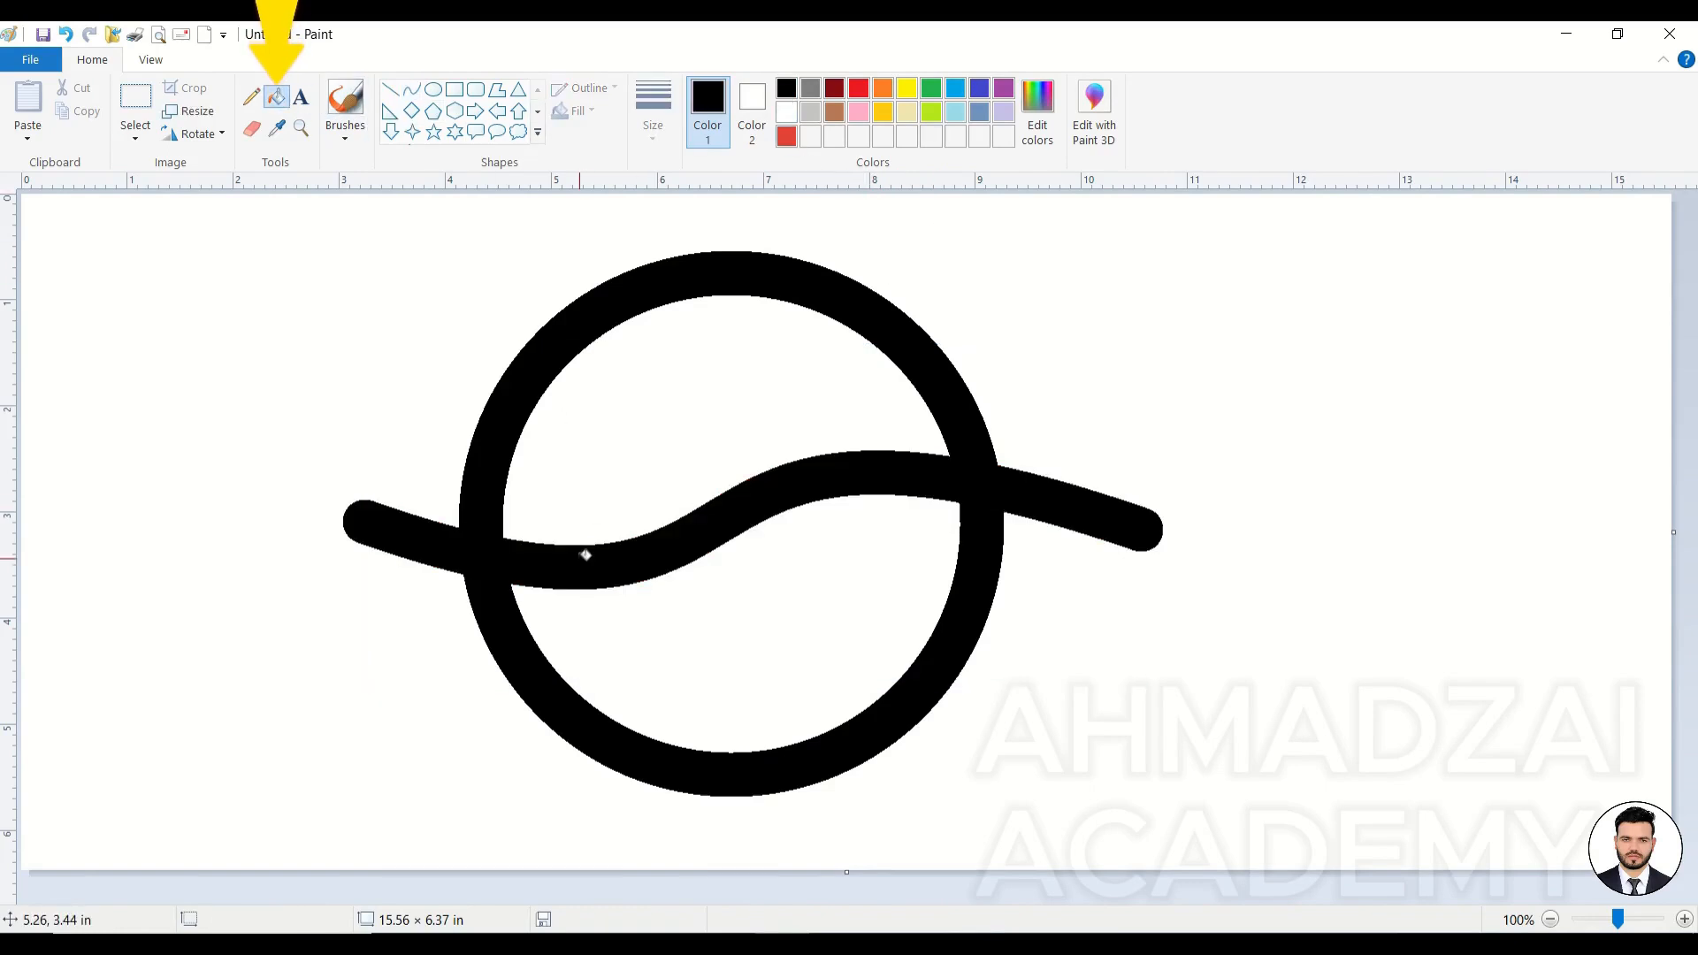
Step: Fill the circle's upper half with the custom red, its lower half with indigo blue, and the black outlines with white
click(767, 366)
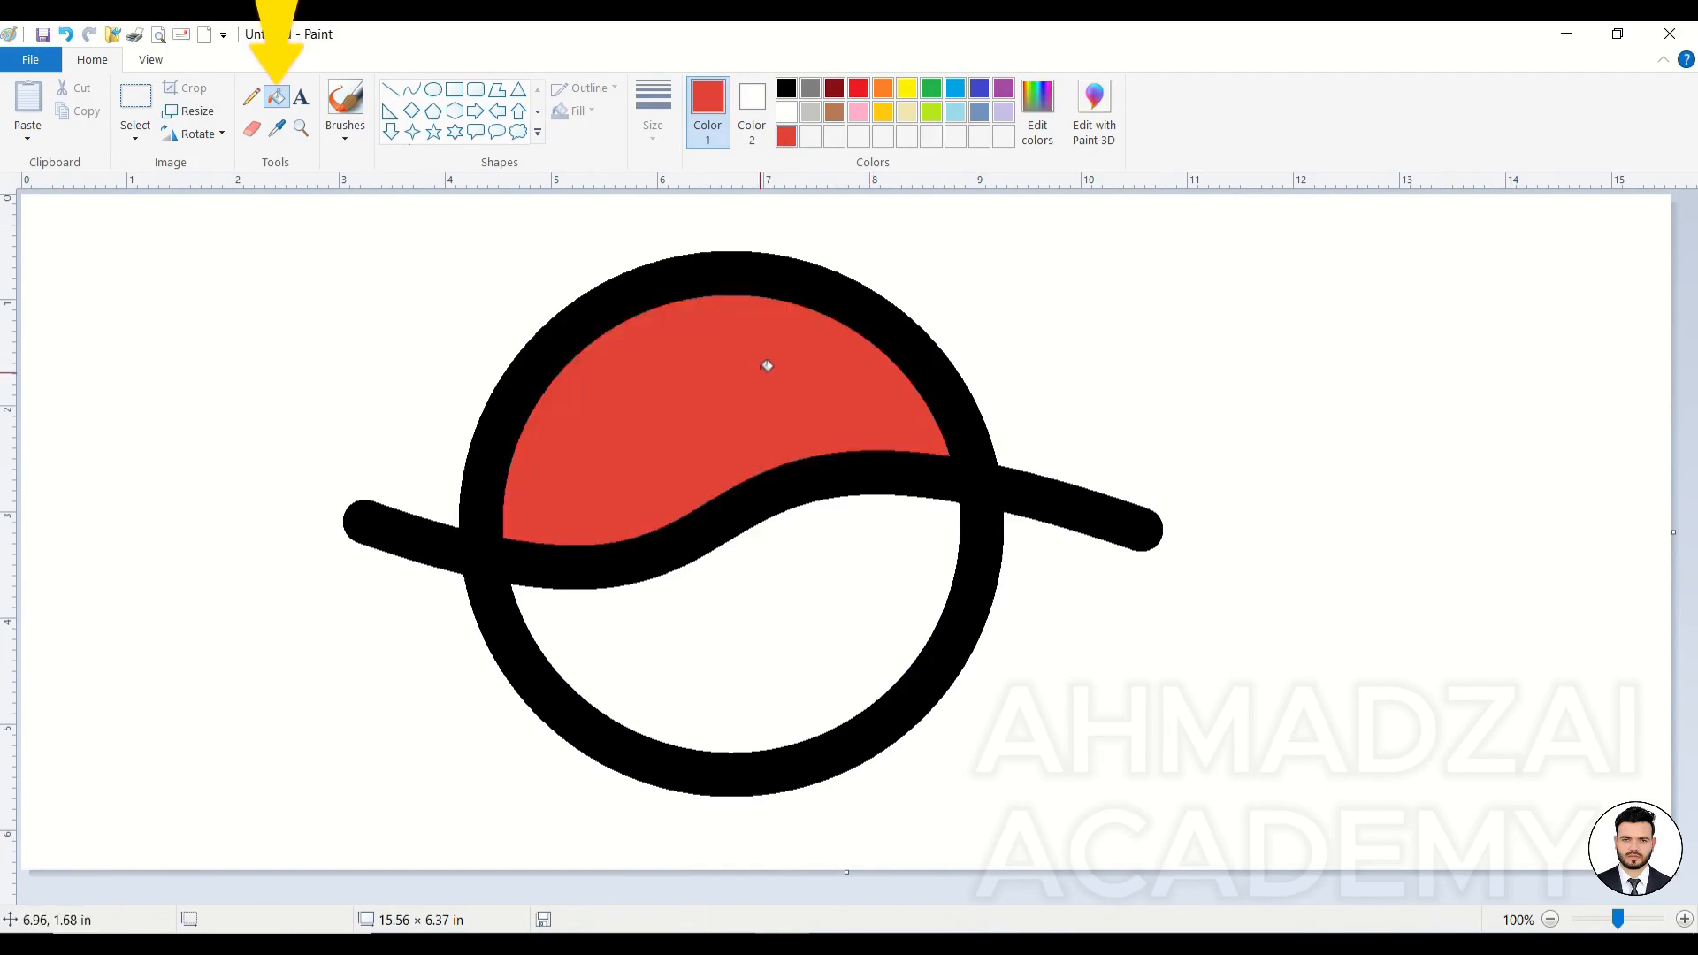
click(854, 619)
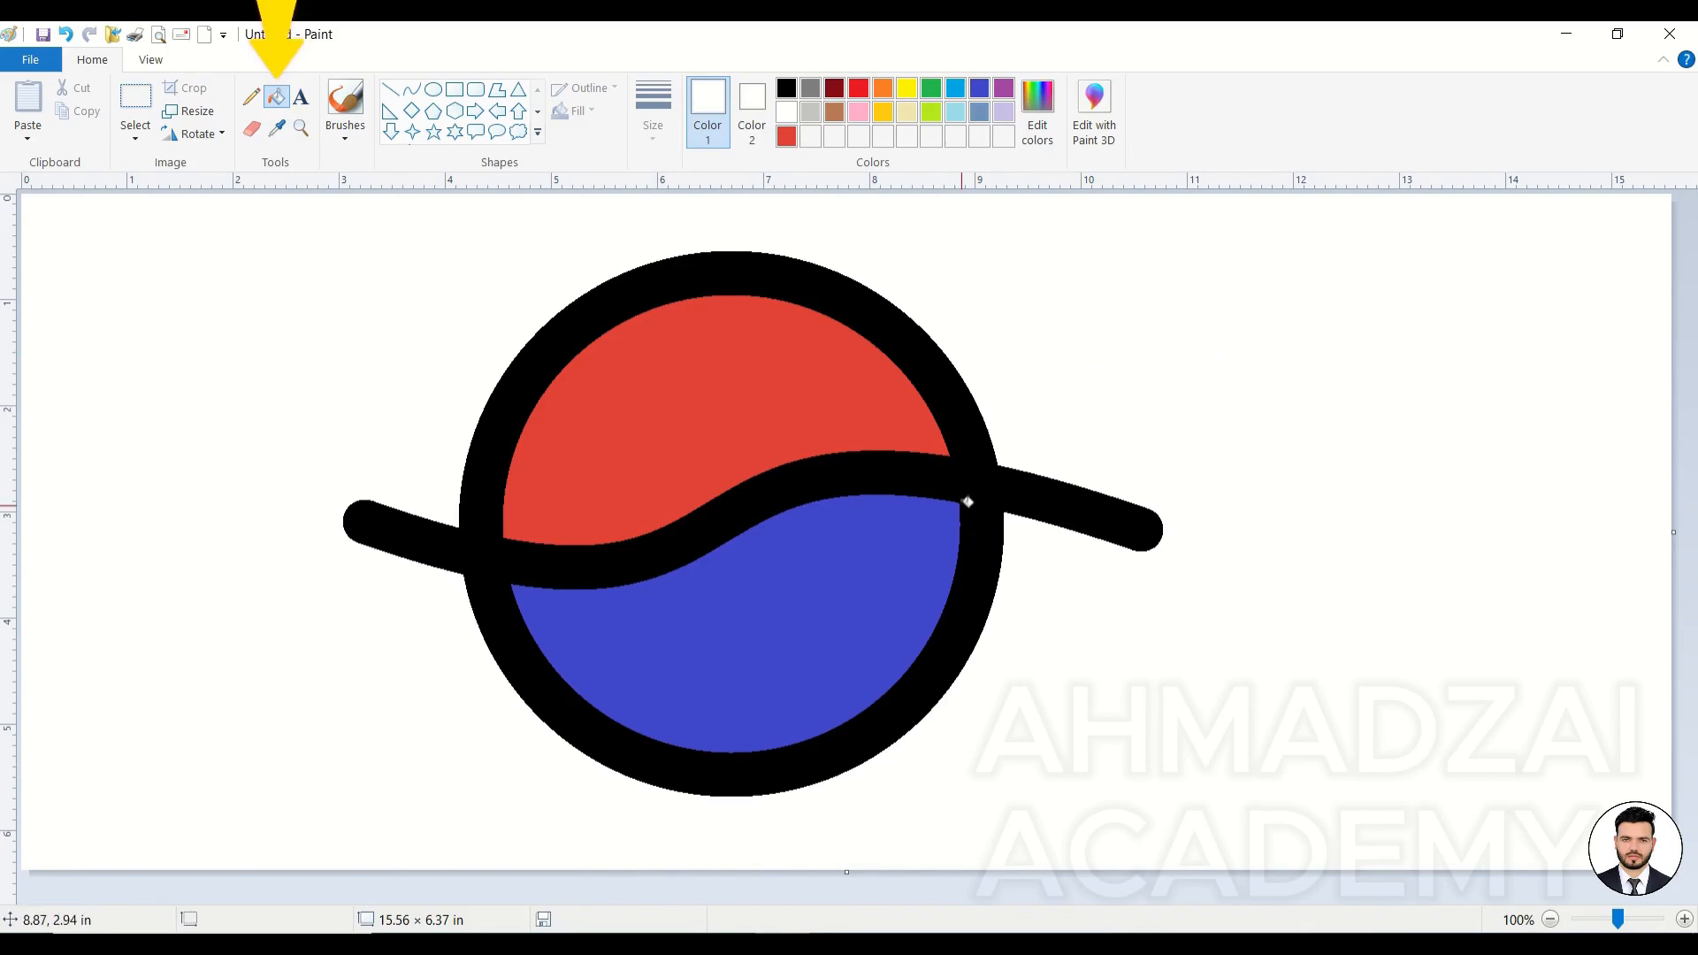
click(968, 489)
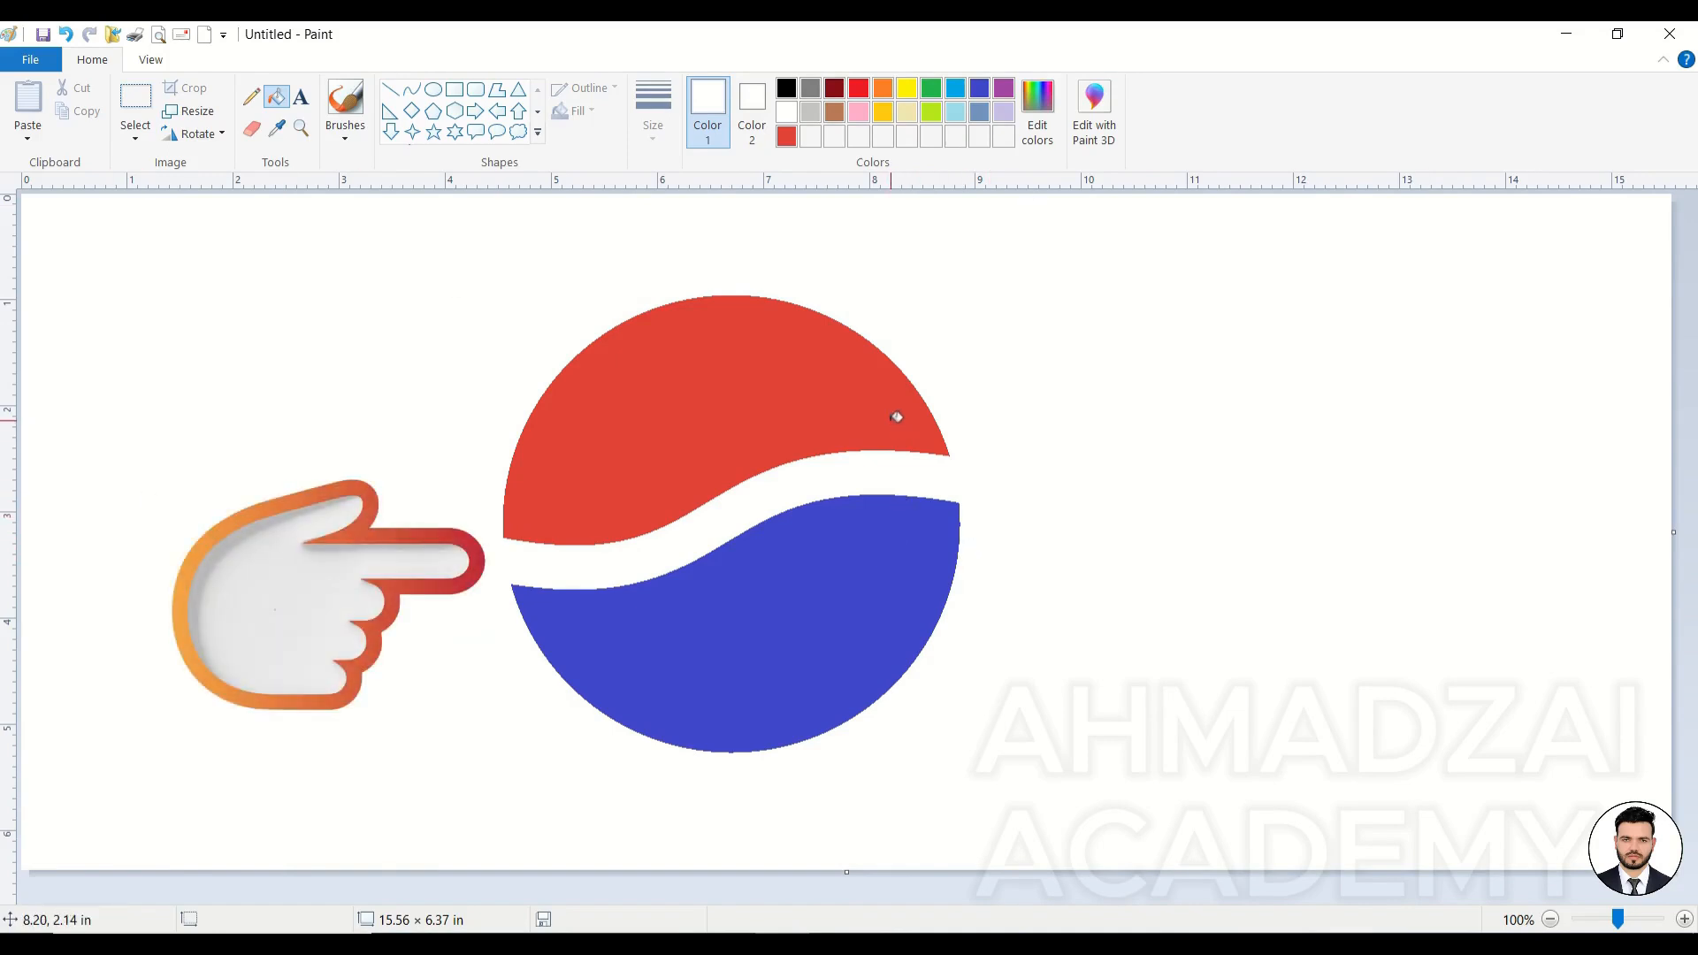
Step: Clear the canvas and draw a rectangle about 6.21 × 3.21 in with a black outline in the lower middle of the canvas
key(ctrl+a)
key(Delete)
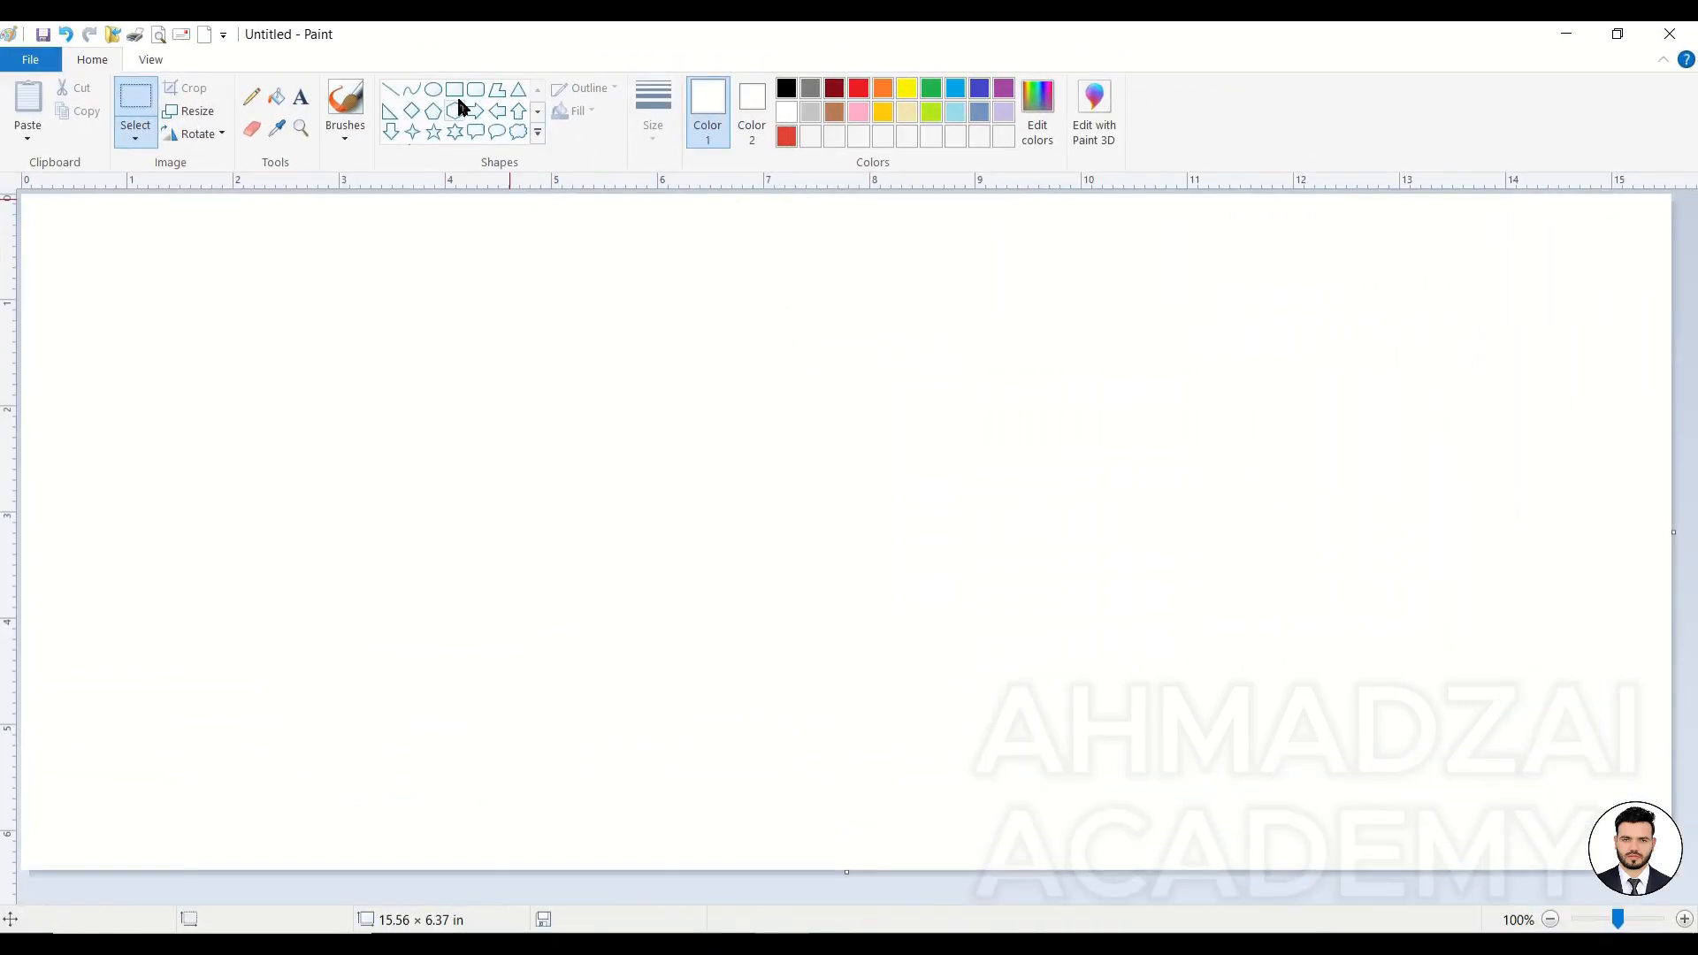
click(454, 91)
drag(551, 475, 905, 684)
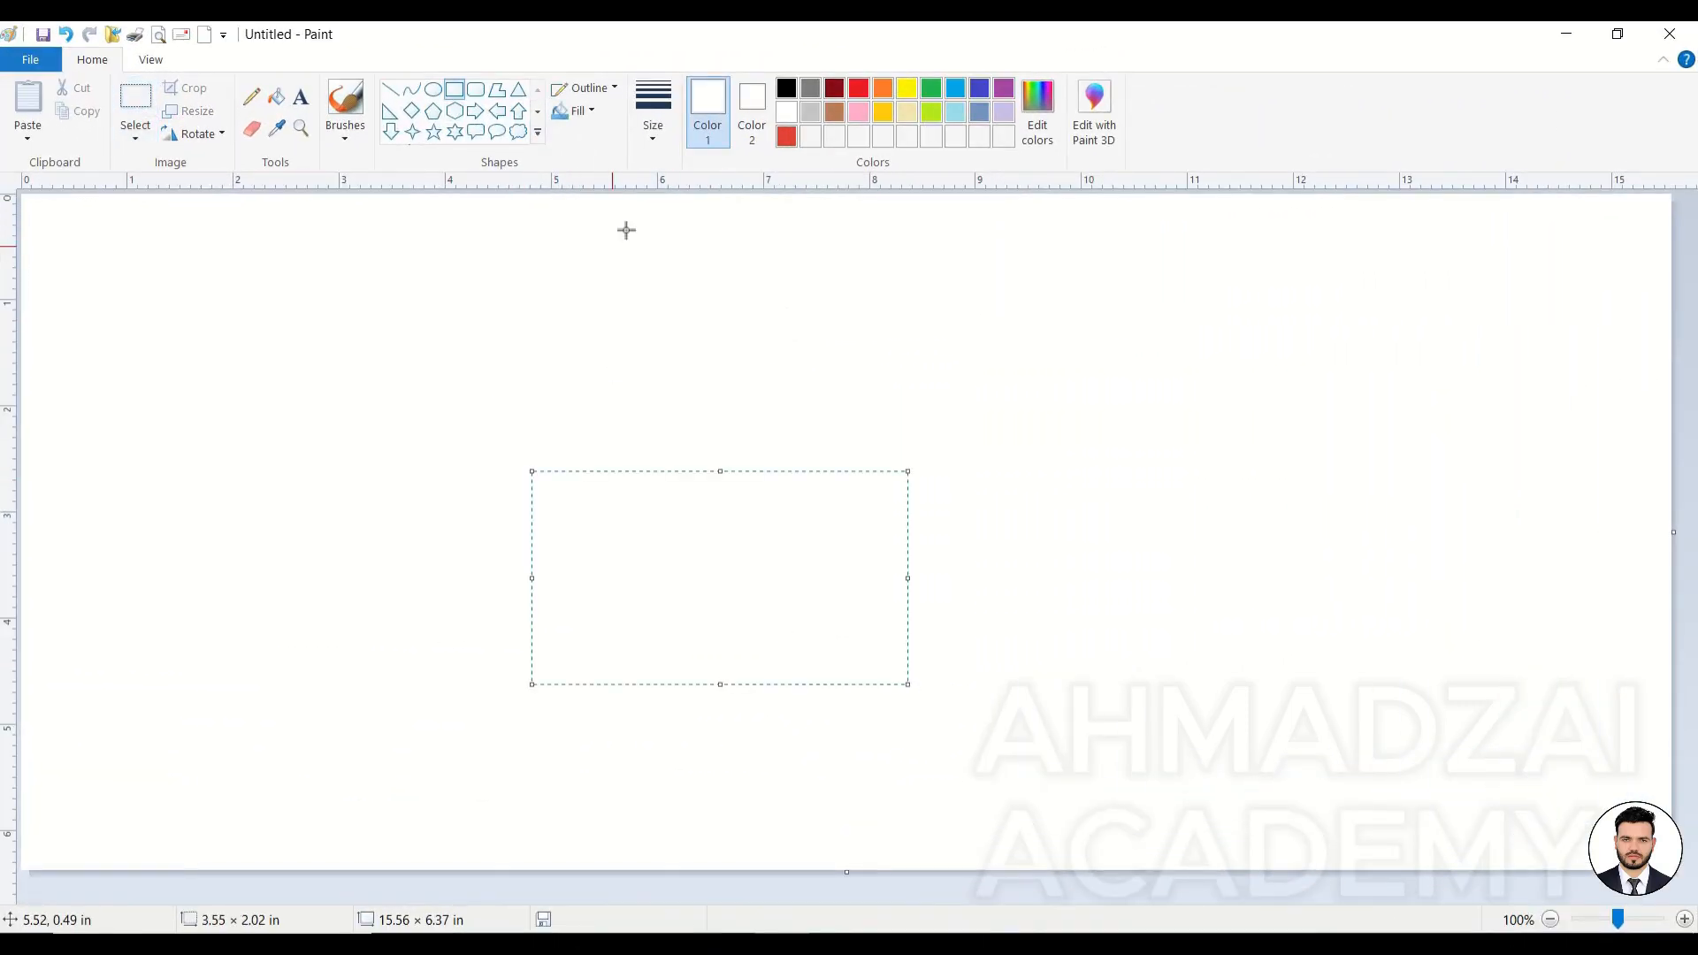
click(786, 89)
click(654, 123)
click(705, 305)
drag(489, 463, 1147, 801)
drag(907, 685, 812, 732)
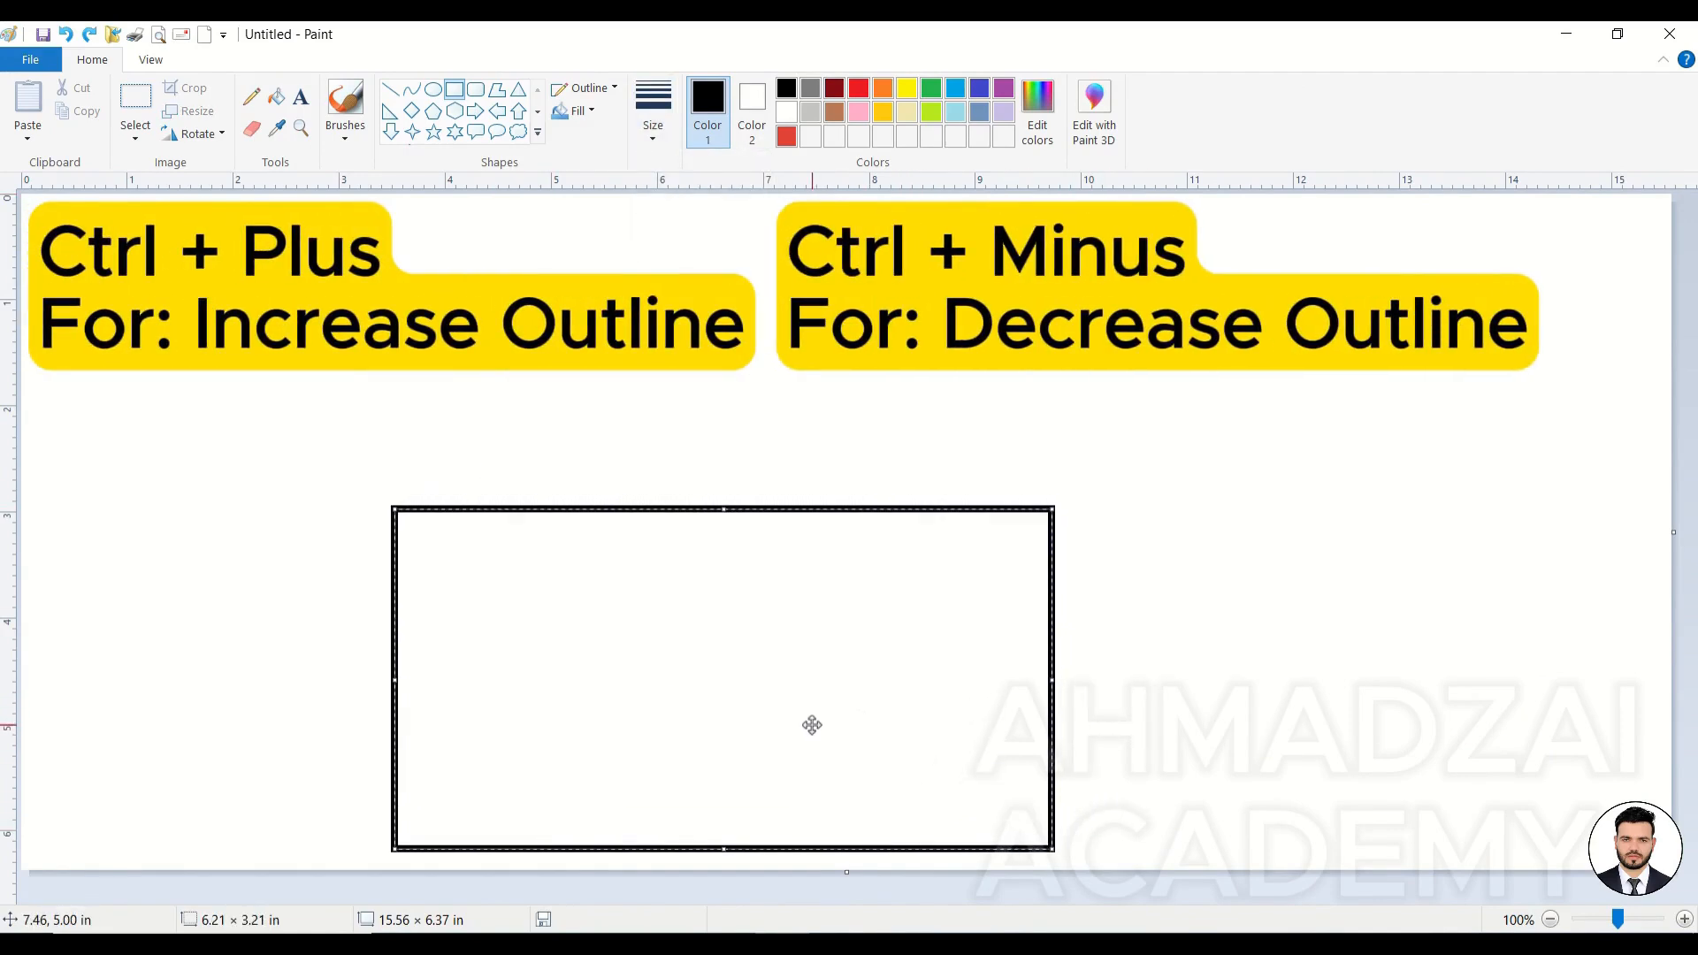
Step: Reduce the rectangle's outline to a thin line and deselect it
key(ctrl+minus)
key(ctrl+minus)
key(ctrl+minus)
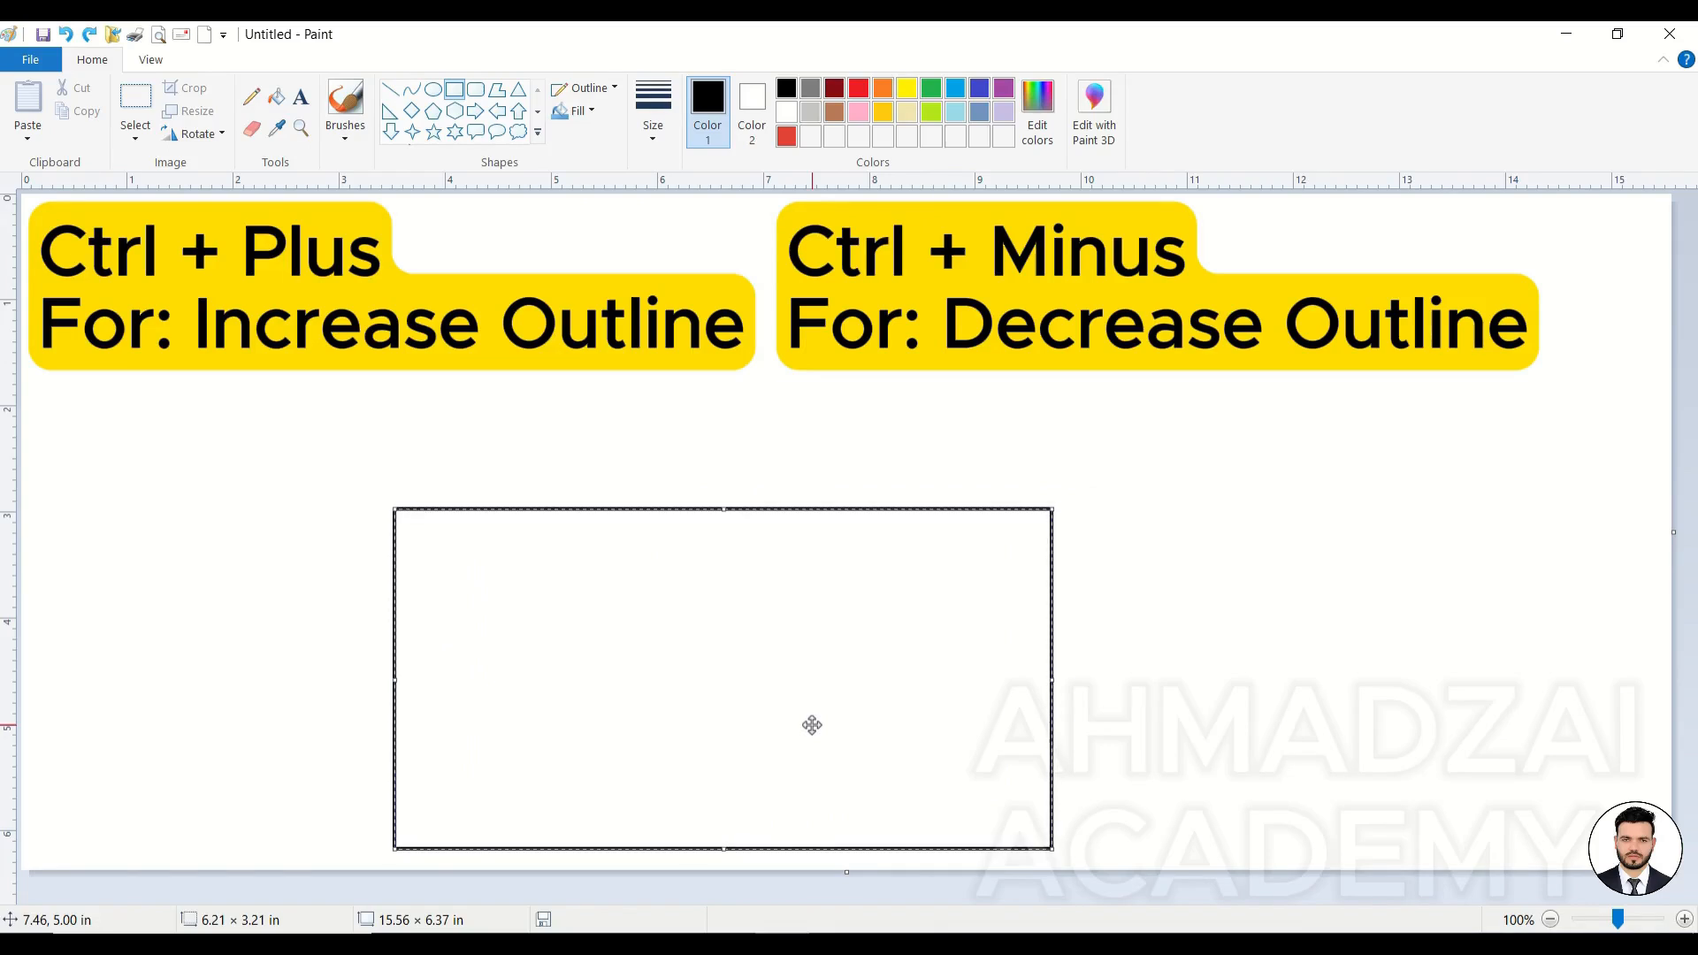
click(1069, 394)
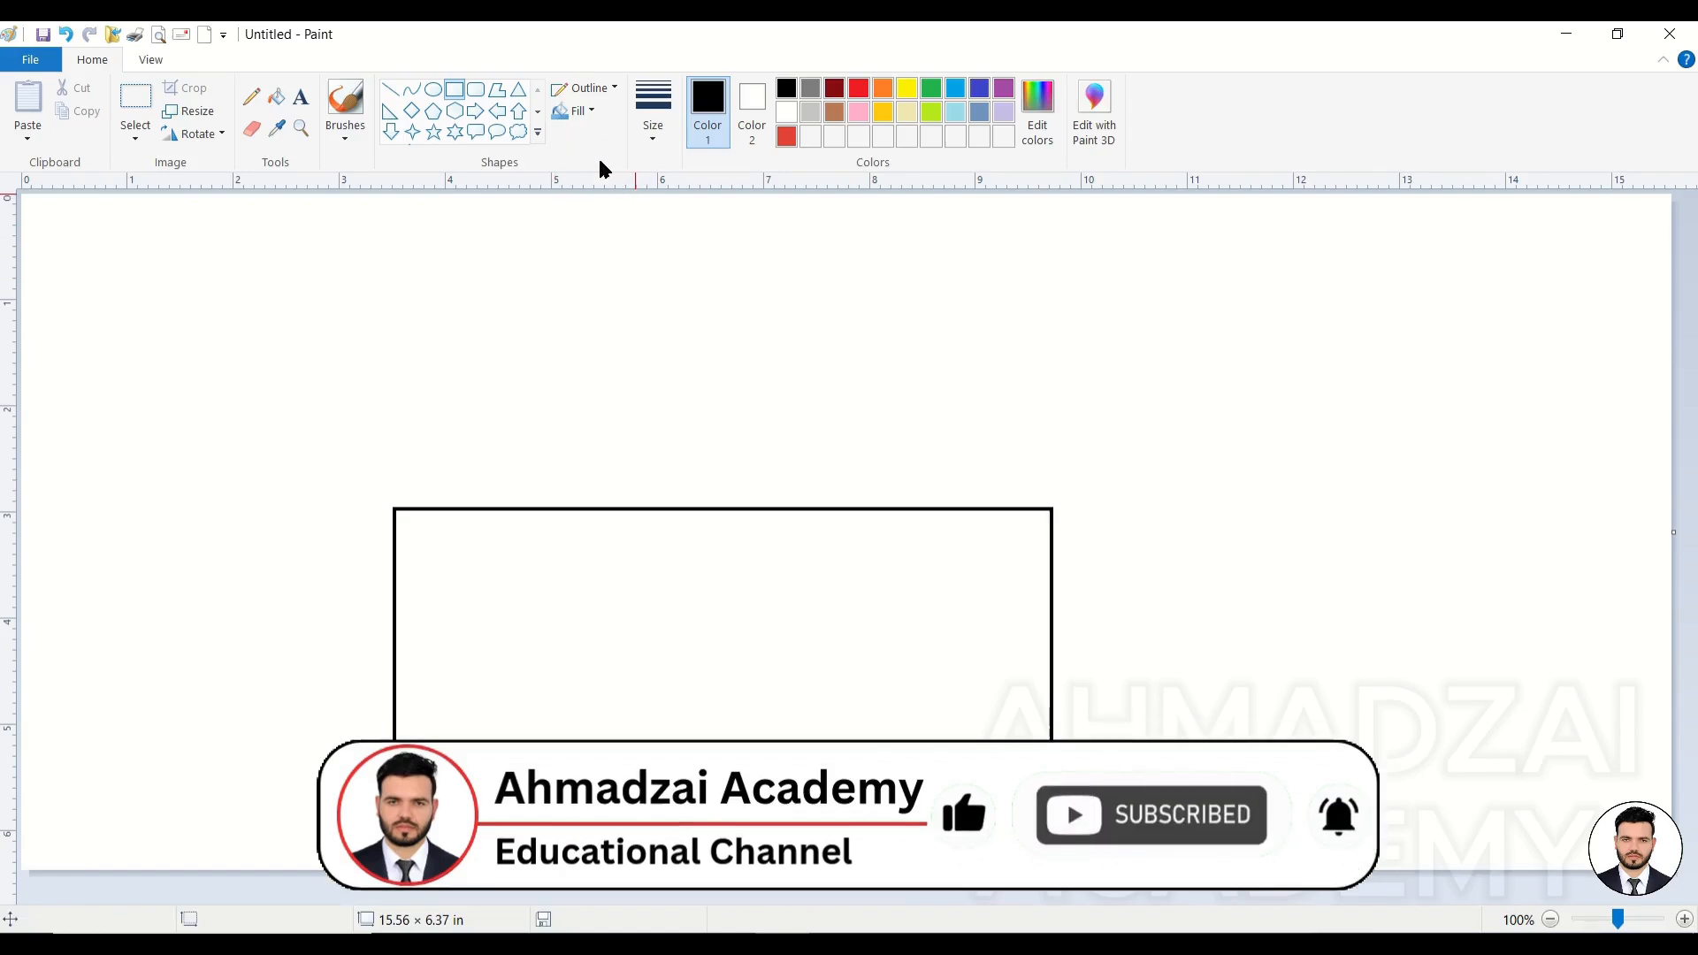
Step: Draw envelope flap curves between the rectangle's top corners, one bowing down about 6.18 × 2.89 in and one bowing up about 6.17 × 2.55 in
click(411, 90)
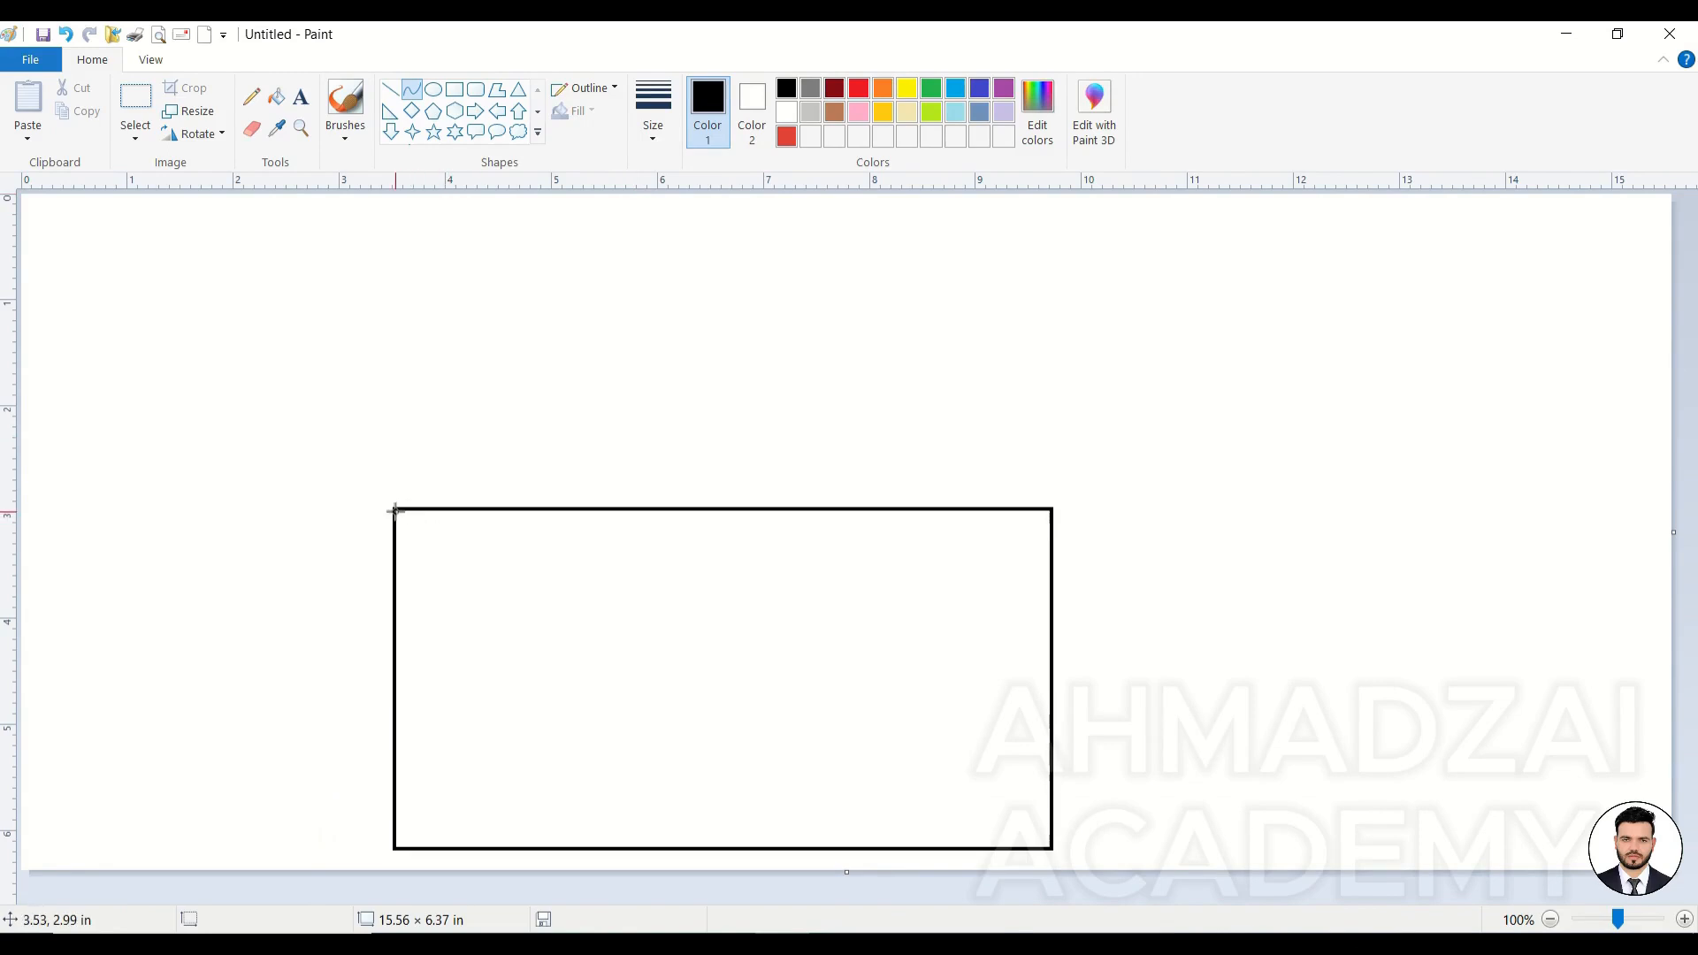
mouse_move(395, 508)
mouse_down()
mouse_move(1050, 510)
mouse_move(769, 633)
mouse_move(717, 814)
mouse_up()
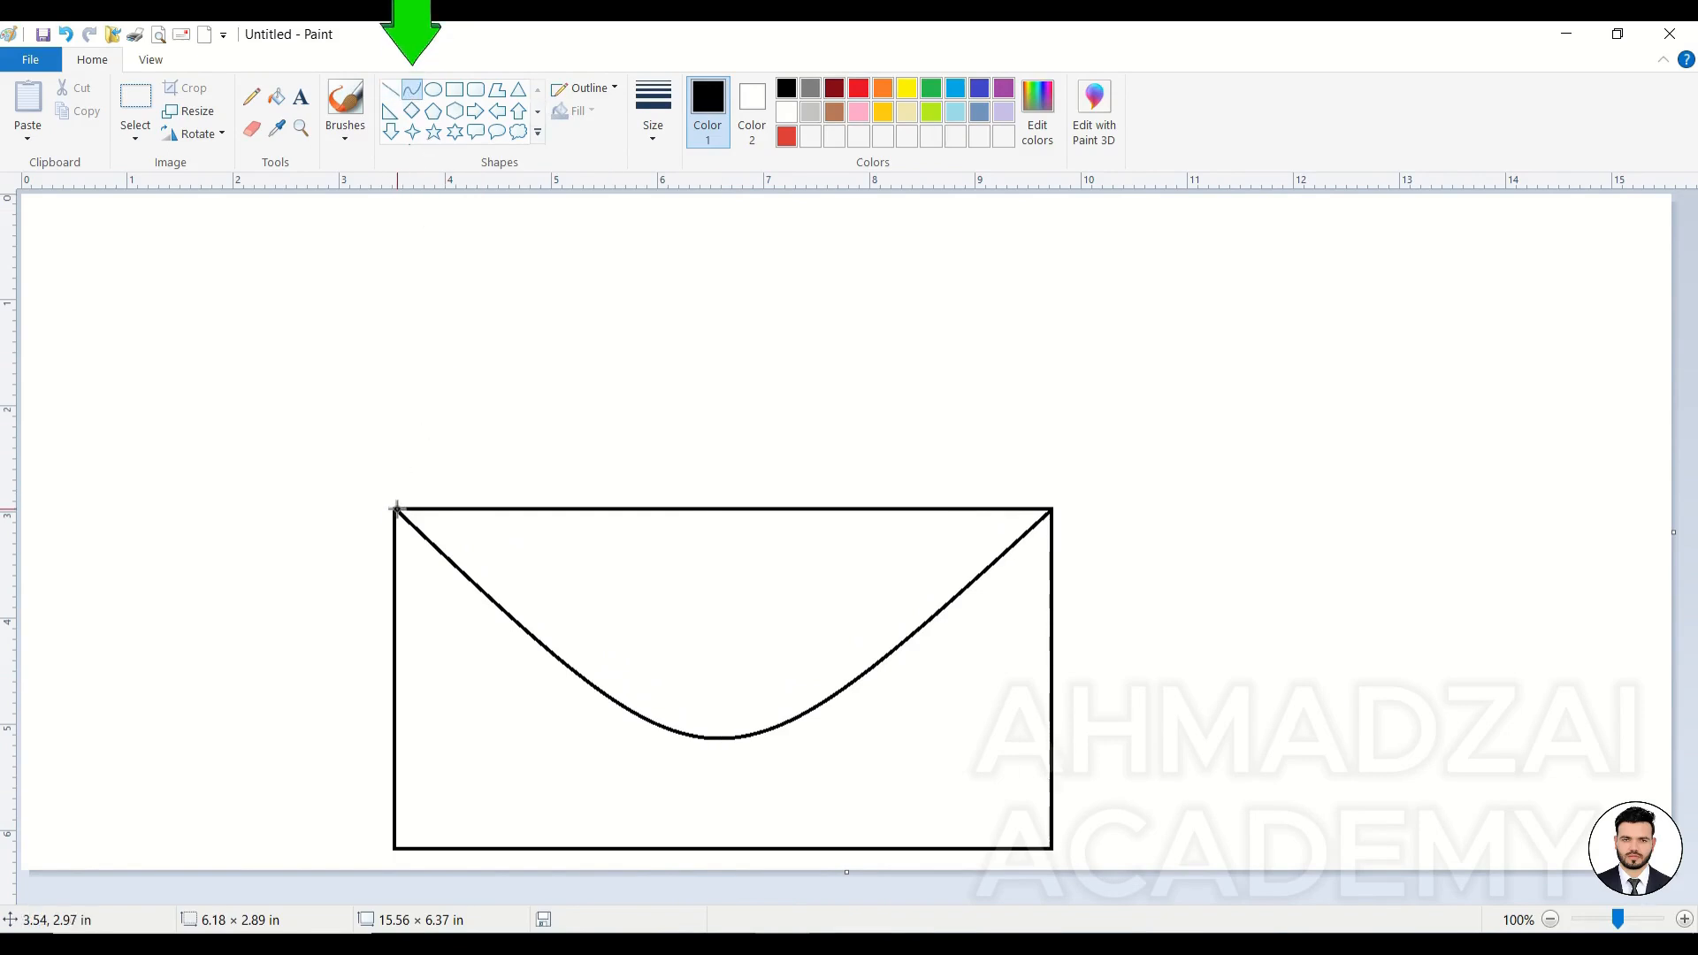
drag(472, 510, 1049, 509)
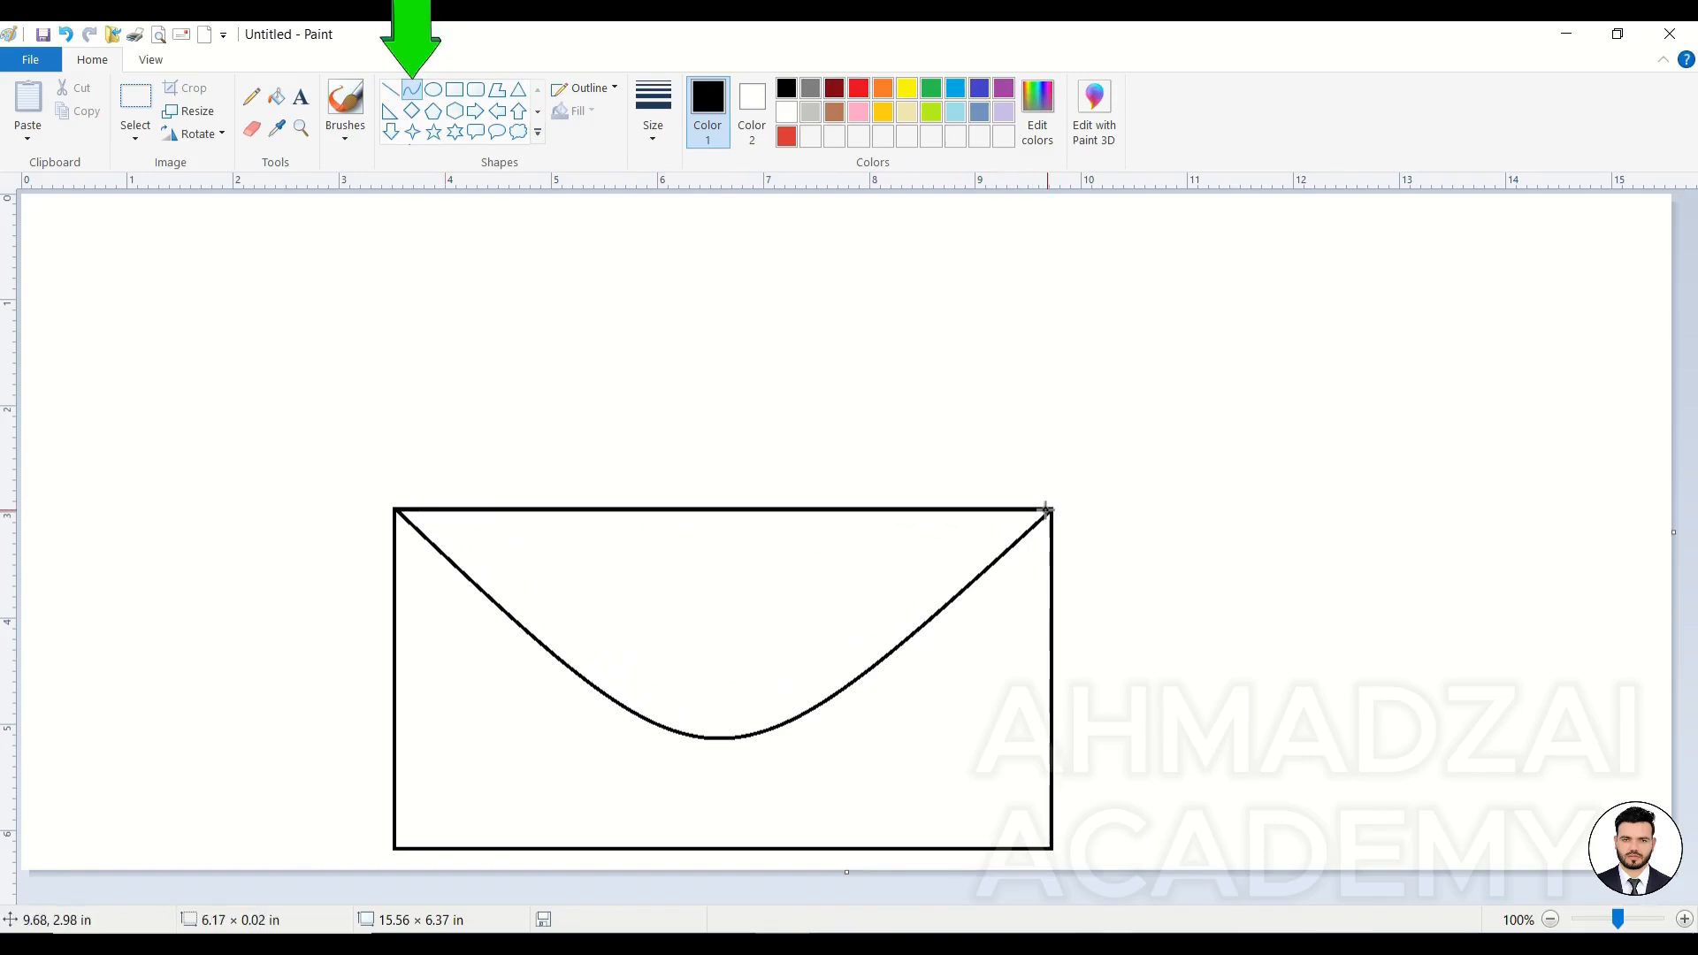
drag(807, 497, 713, 240)
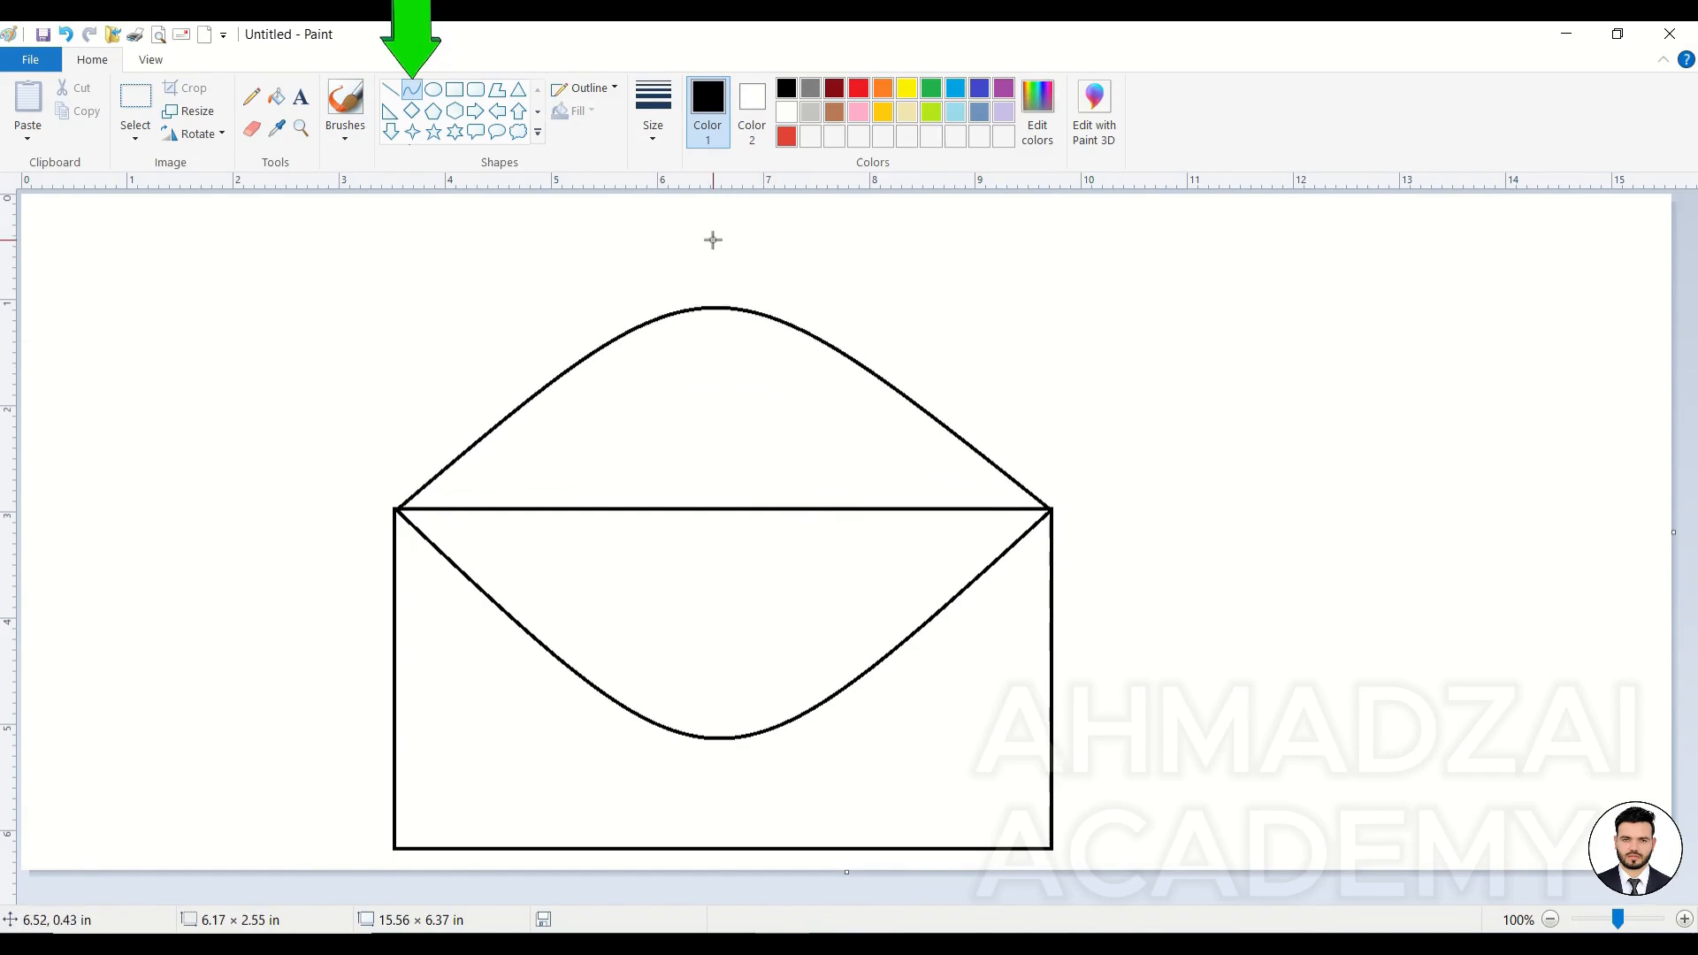
Step: Fill the background around the envelope with orange and the envelope's front below the lower curve with green
click(277, 96)
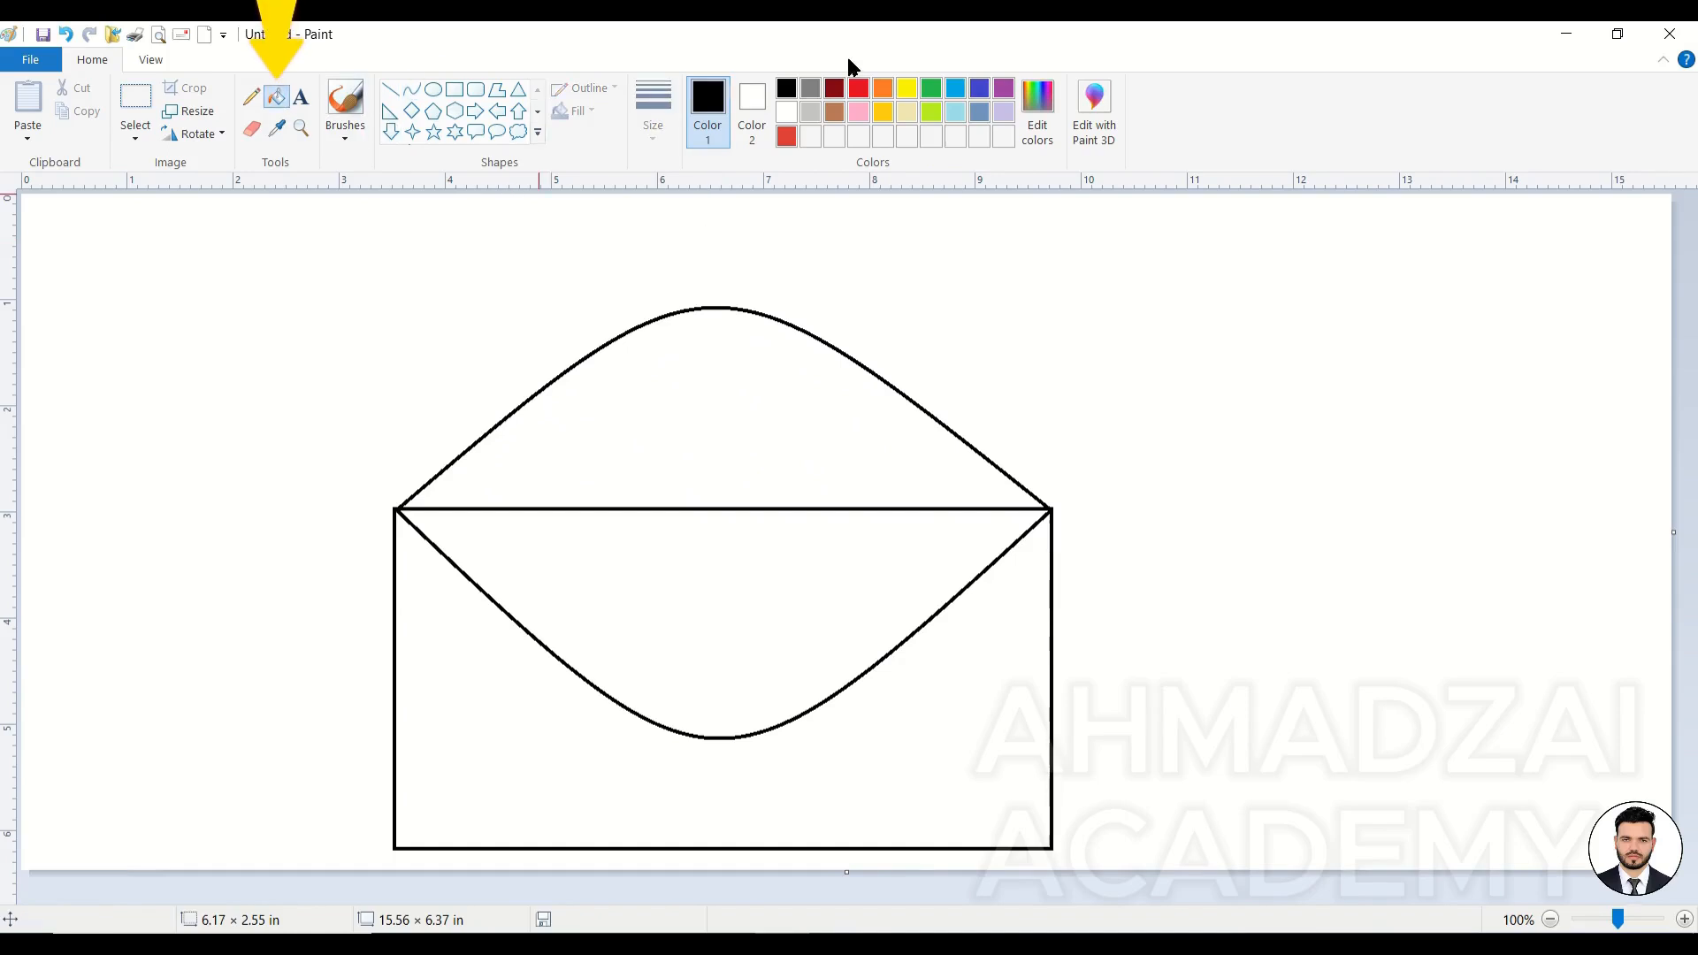
click(882, 88)
click(970, 286)
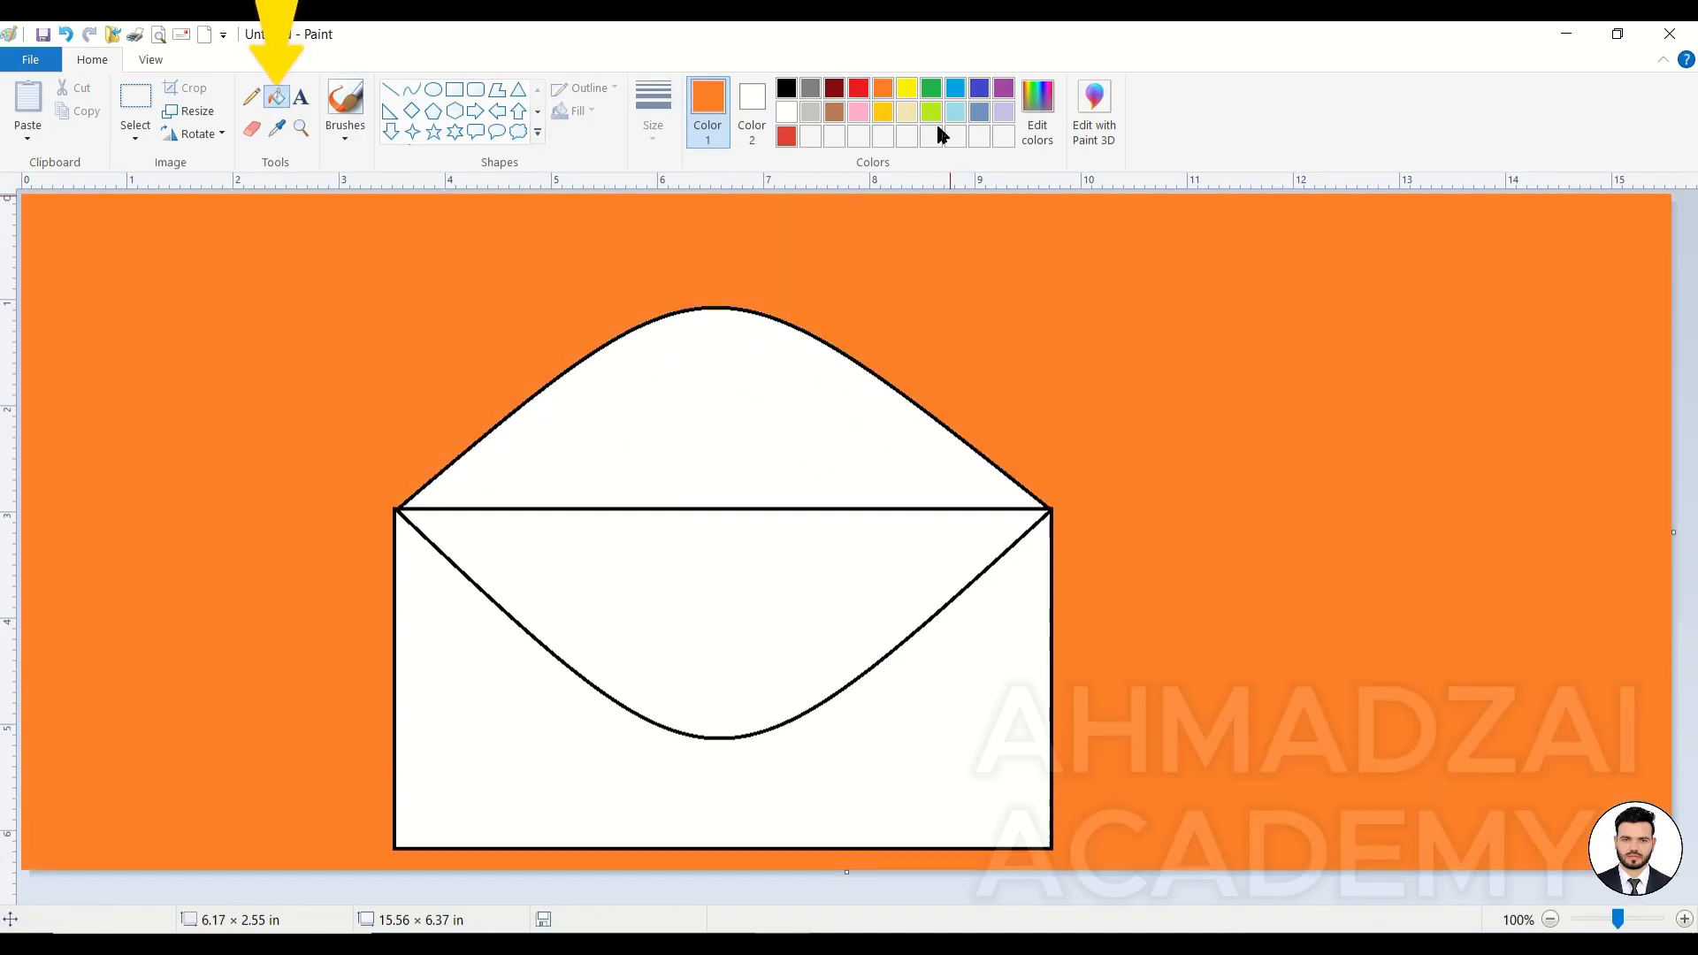
click(930, 89)
click(1010, 690)
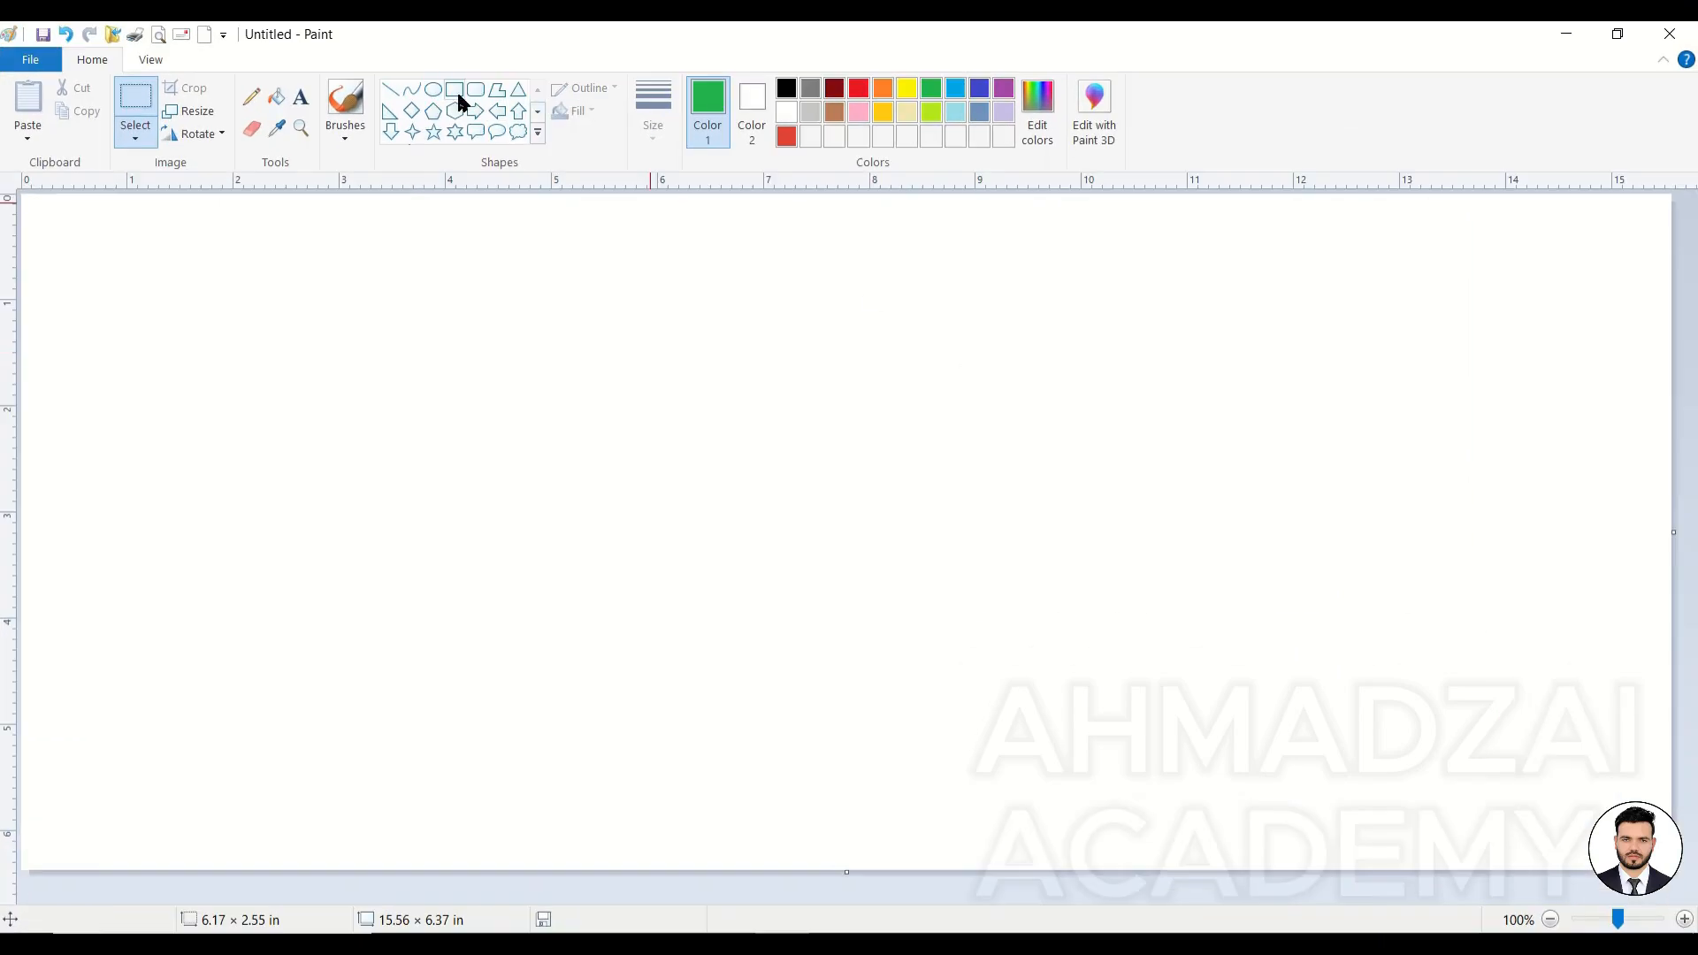
Step: Draw a rectangle about 8.34 × 4.13 in with a black outline in the middle of the empty canvas
click(457, 93)
drag(382, 313, 1267, 752)
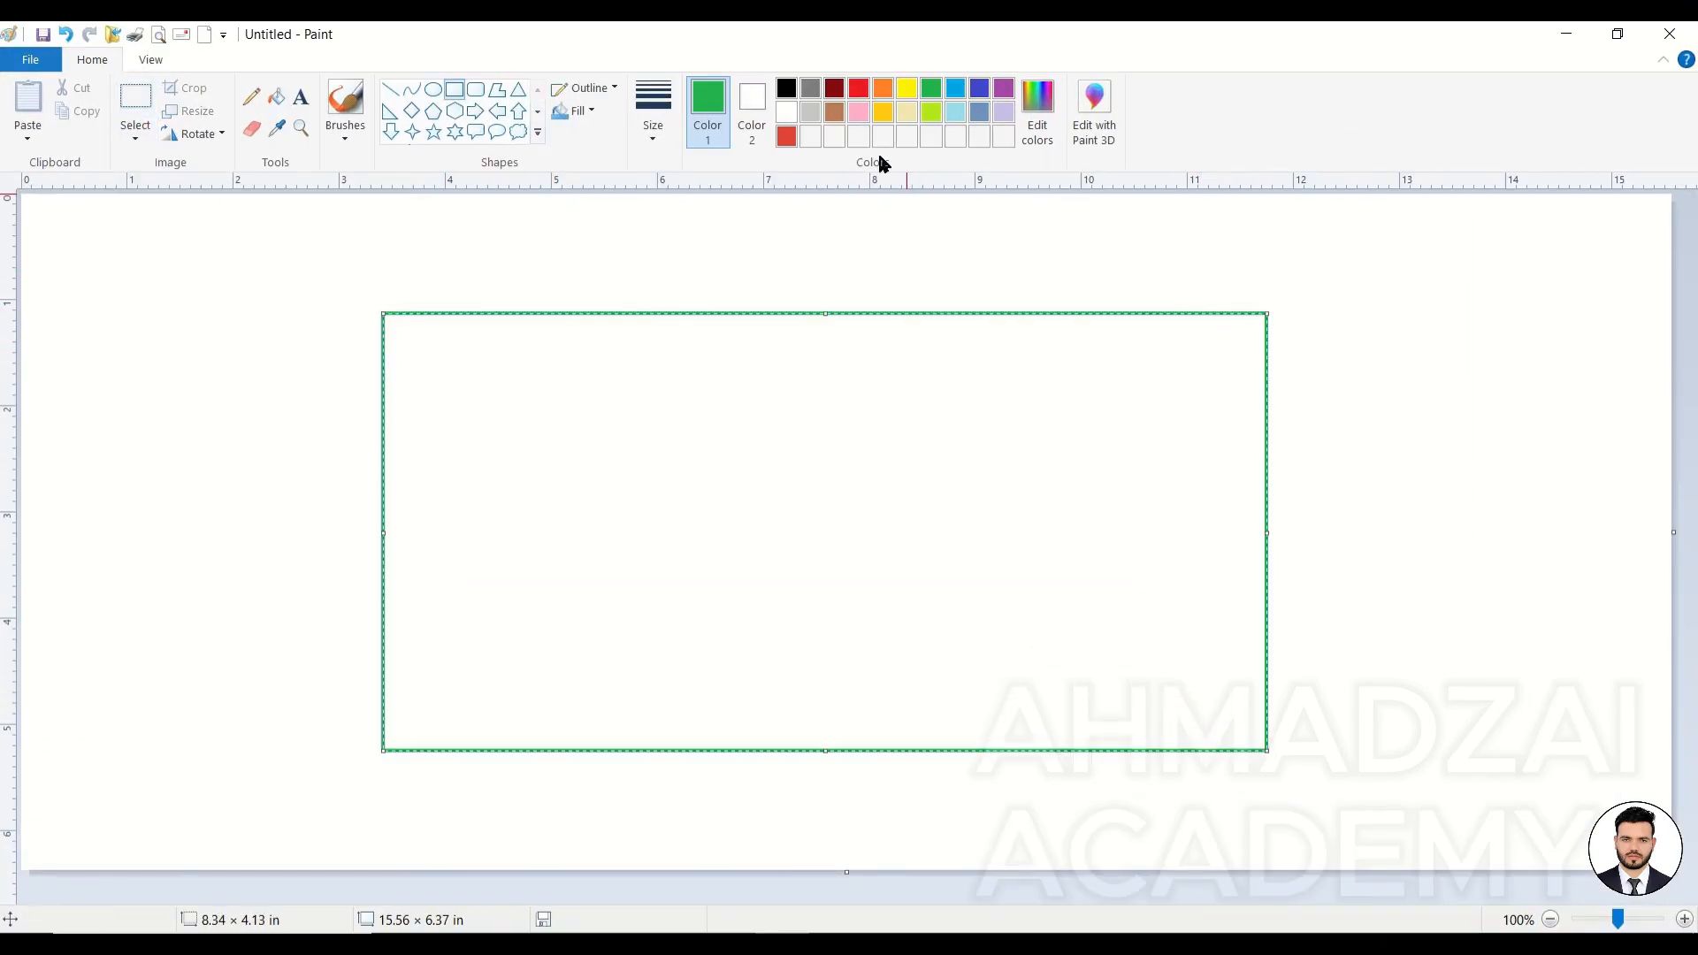
click(786, 90)
Step: Draw a horizontal line about 8.30 in long across the rectangle's upper part and four vertical lines dividing the strip above into five windows
click(390, 89)
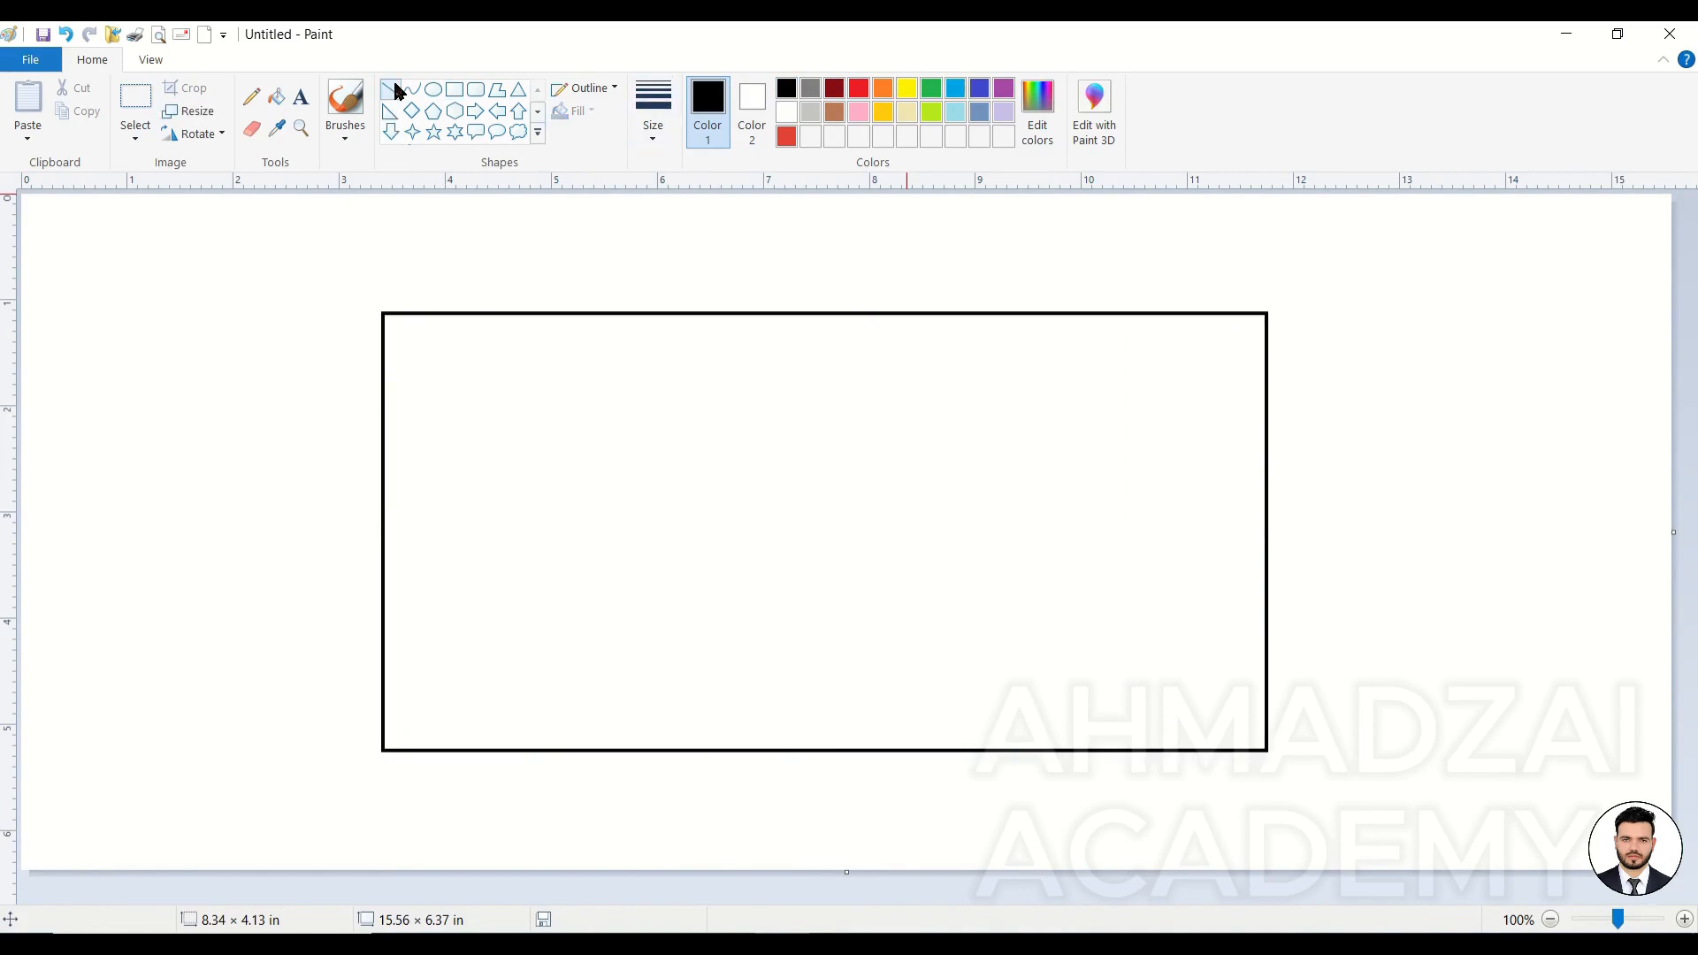
drag(385, 440, 1263, 440)
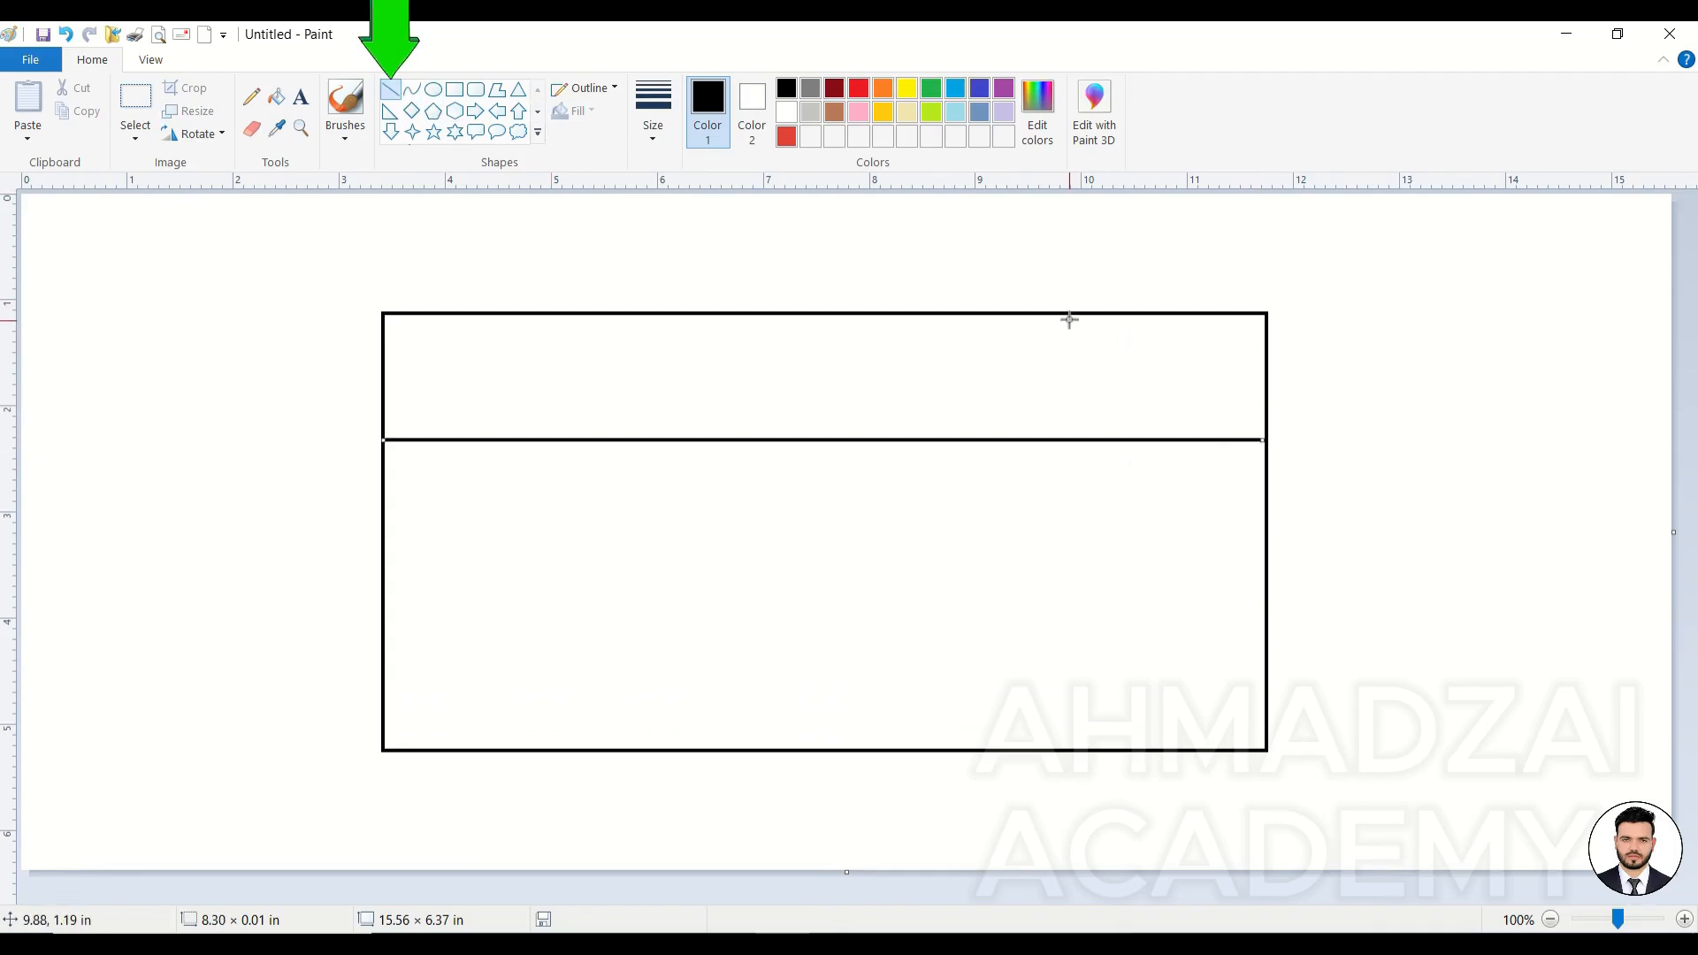
drag(1076, 314, 1076, 439)
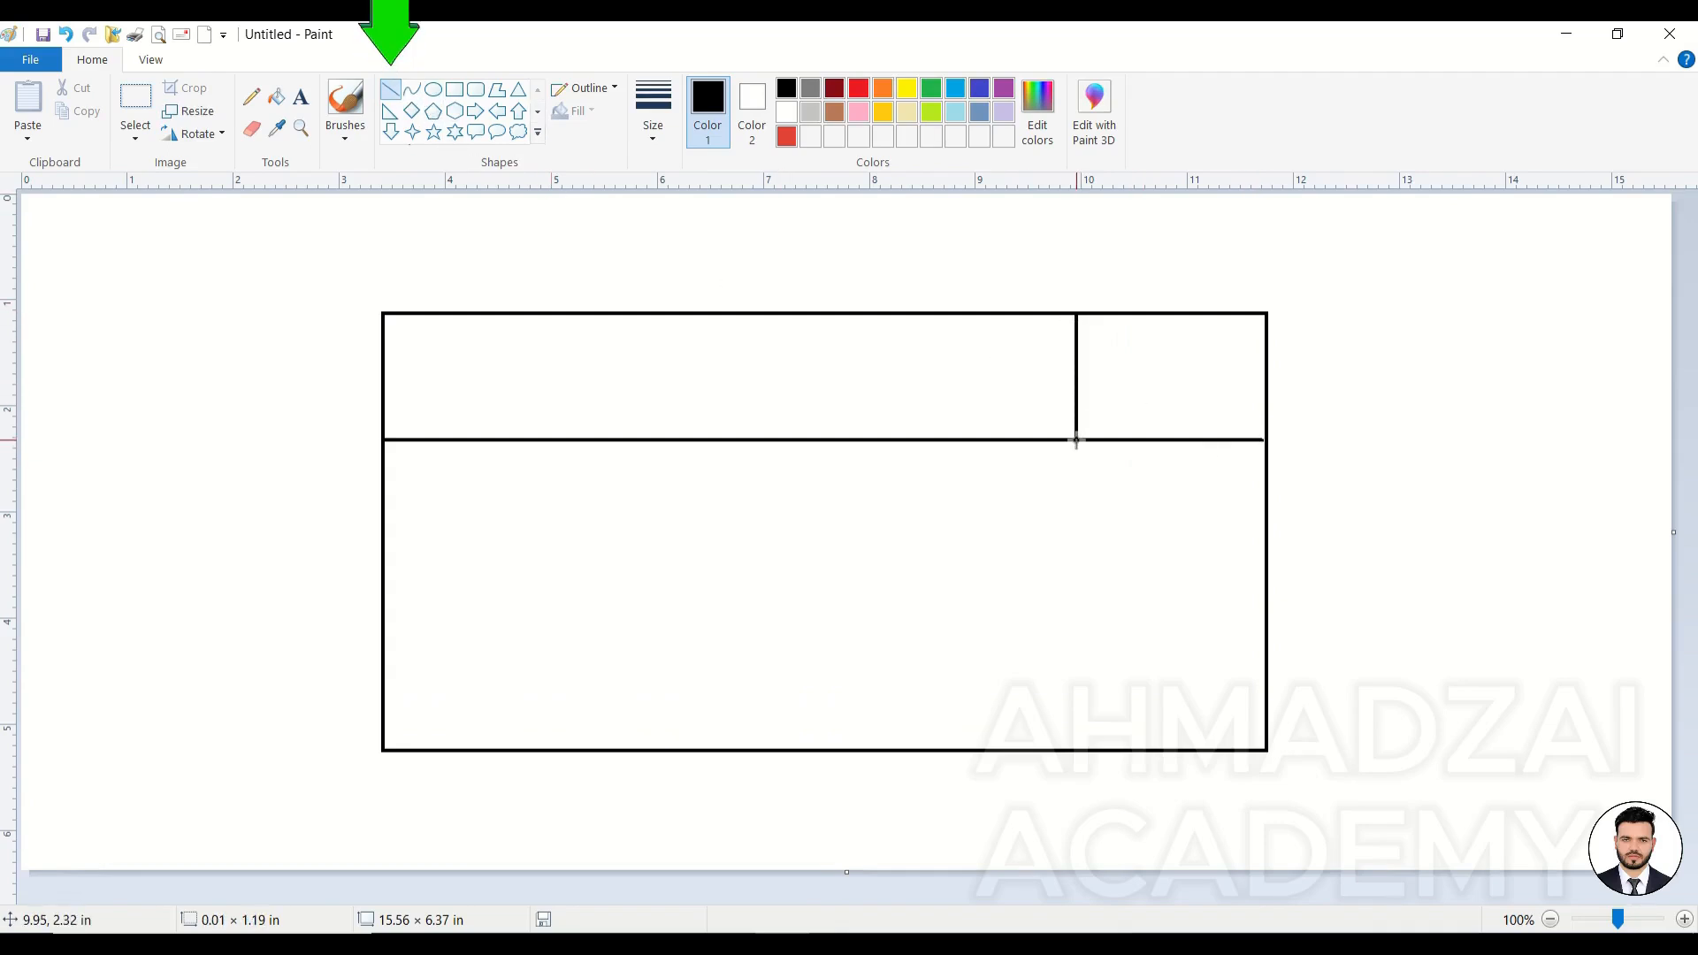
drag(907, 313, 907, 439)
drag(725, 314, 726, 439)
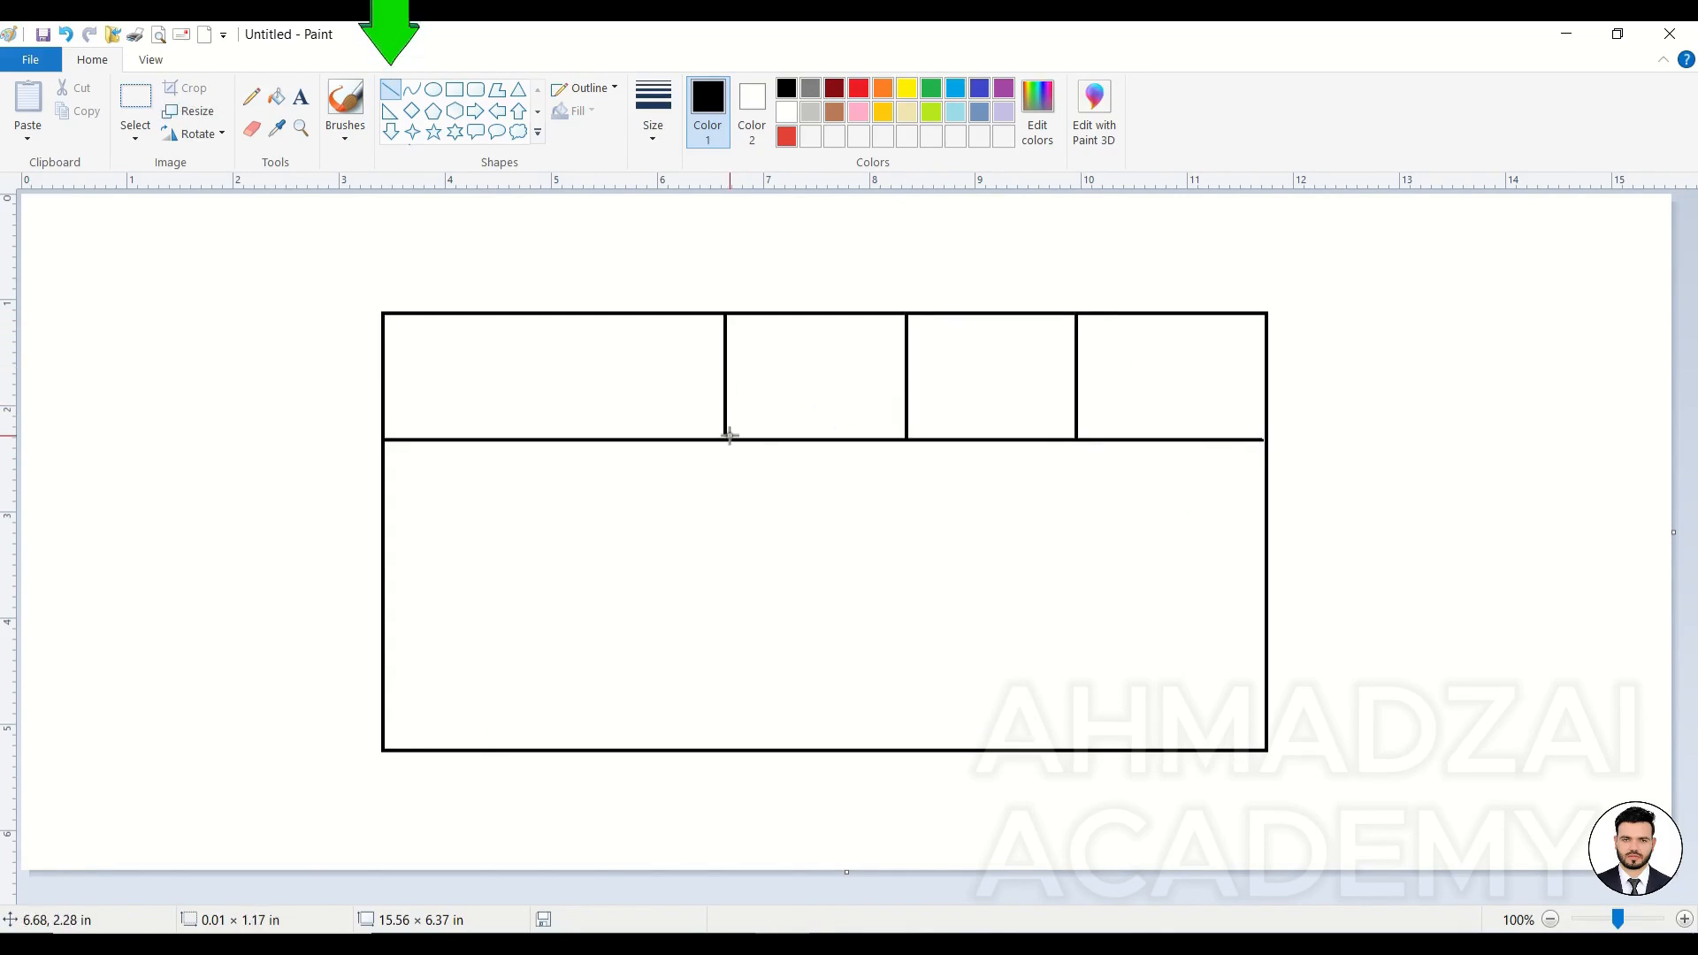
drag(541, 314, 542, 439)
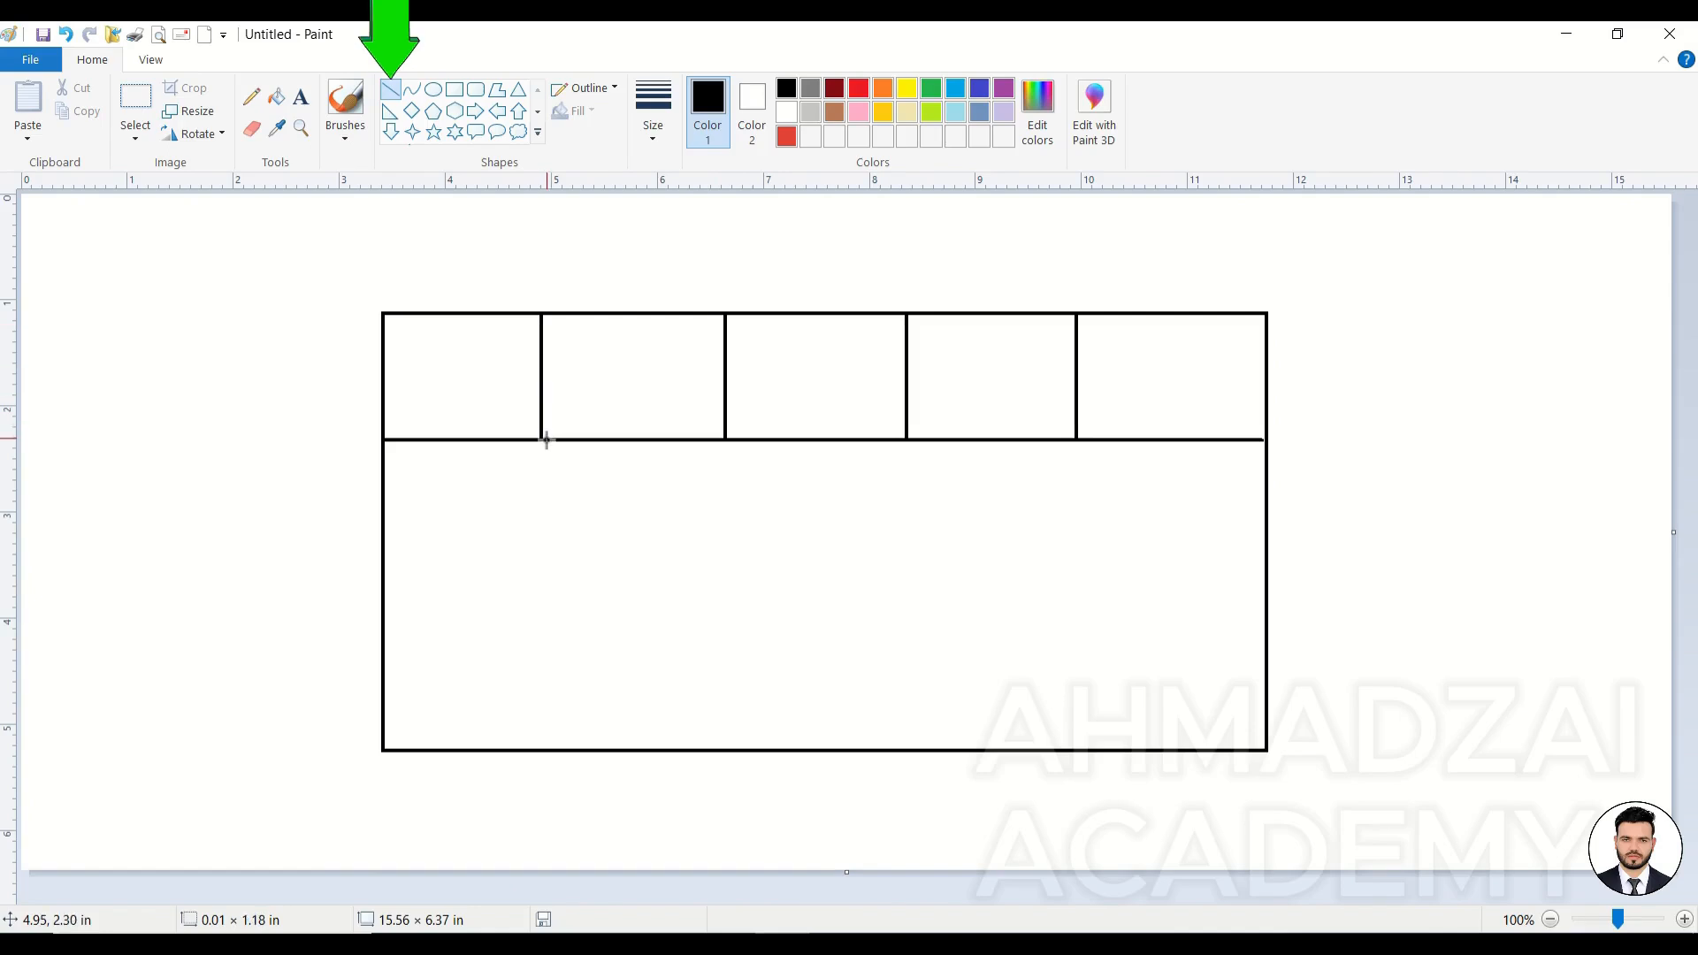
Step: Erase two gaps for wheels in the bus body's bottom edge, one near each end
click(252, 130)
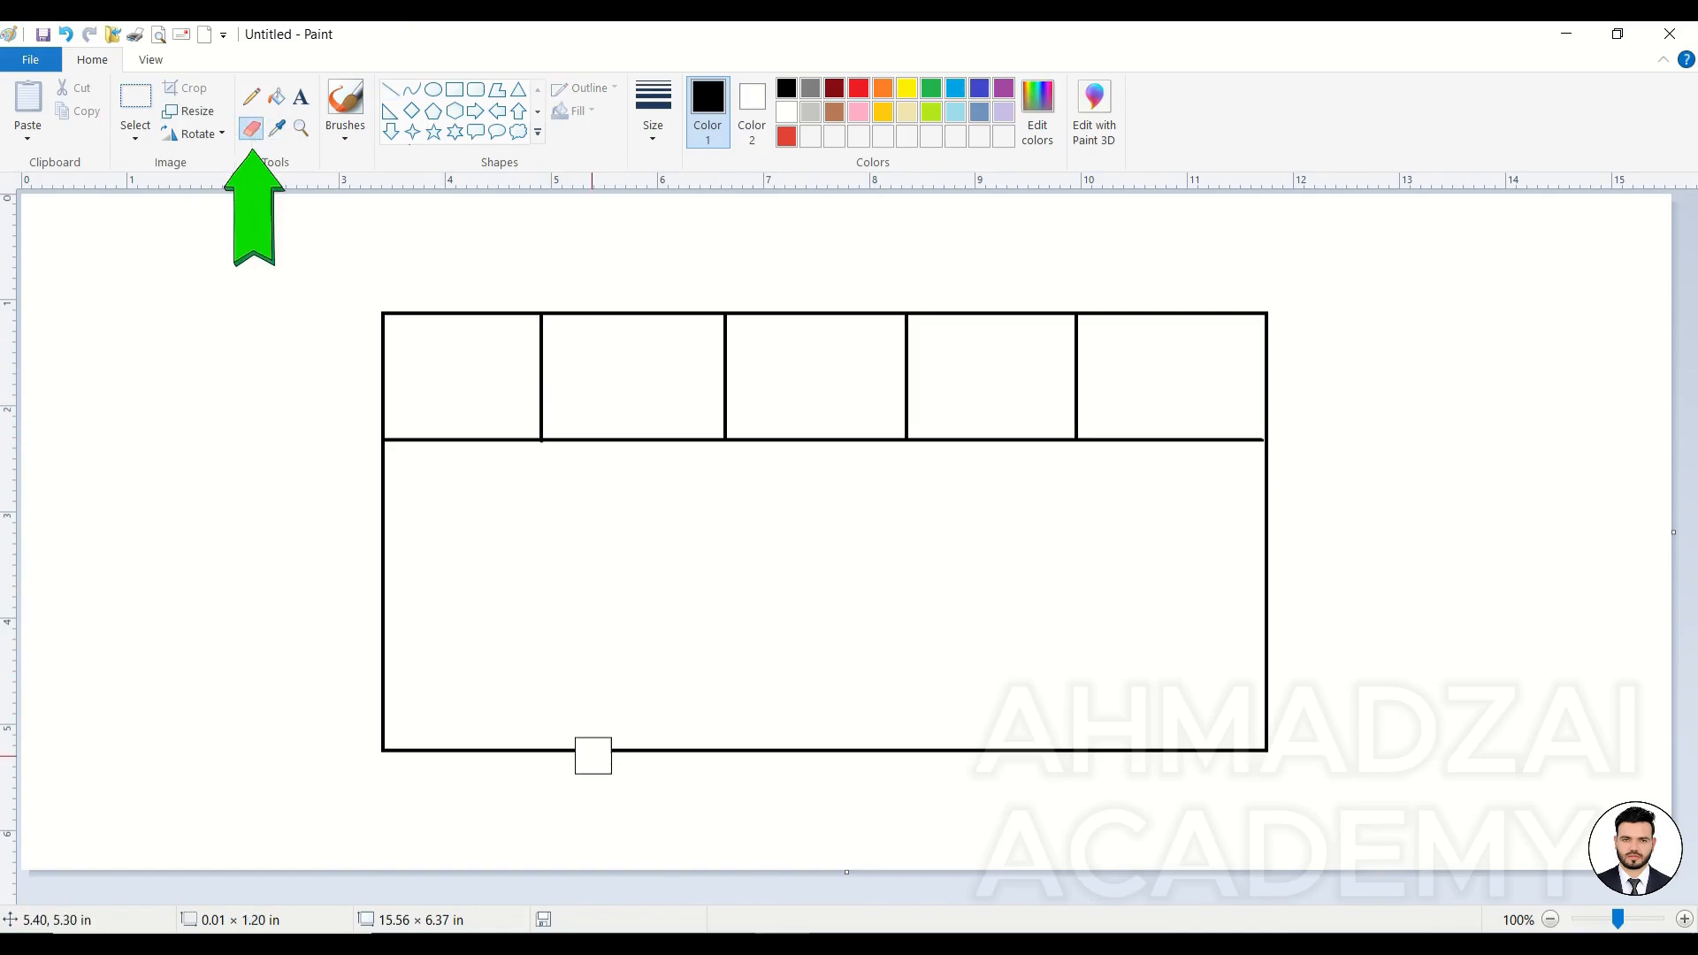
drag(534, 750, 659, 756)
drag(1022, 756, 1182, 758)
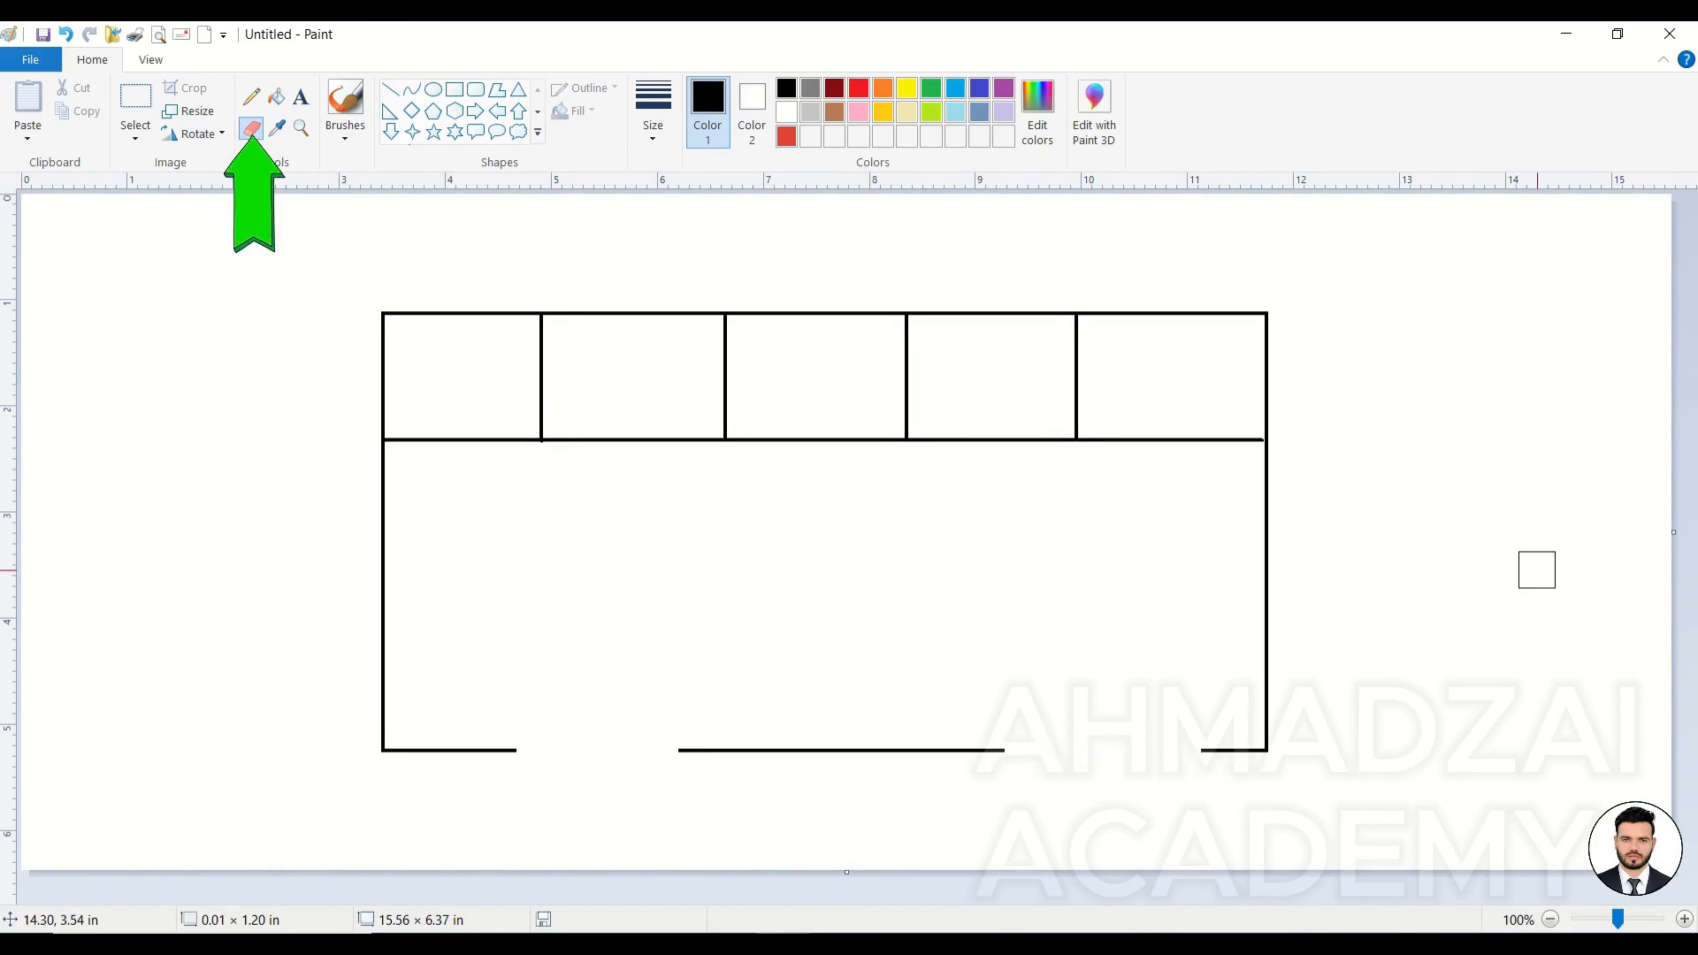
Step: Draw a perfect circle about 1.82 in wide beside the bus, then thicken its black outline and shrink the circle into a wheel
click(432, 89)
mouse_move(1351, 398)
mouse_down()
mouse_move(1580, 633)
mouse_move(1548, 592)
mouse_up()
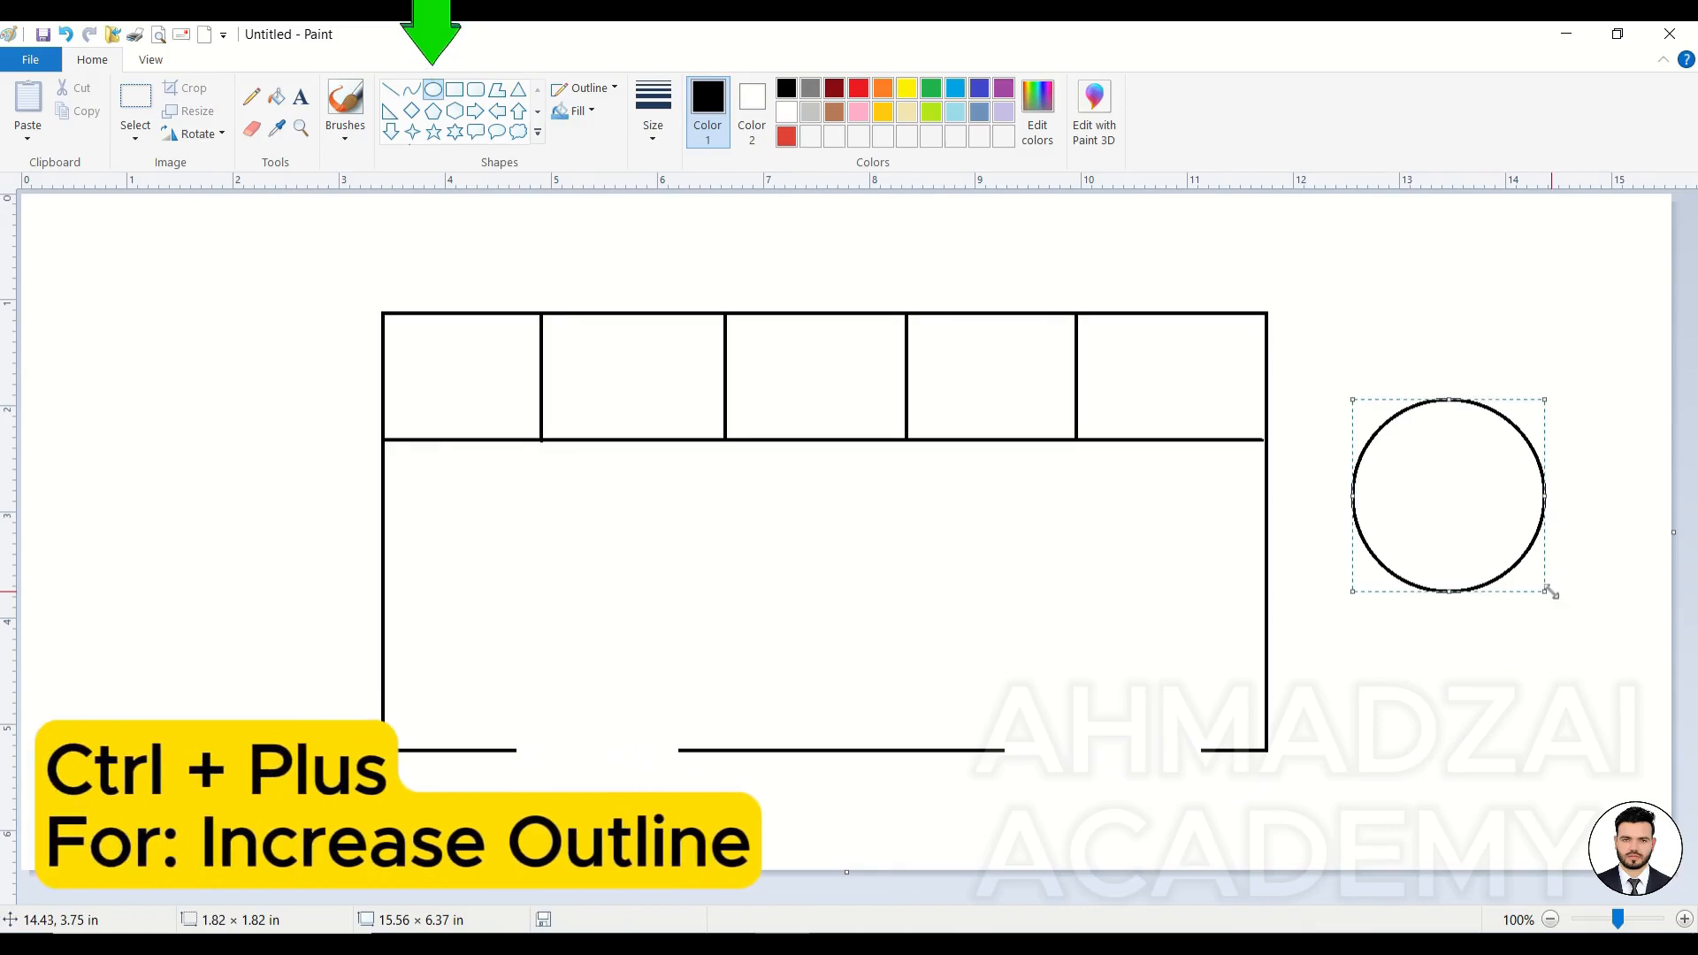
key(ctrl+plus)
key(ctrl+plus)
key(ctrl+plus)
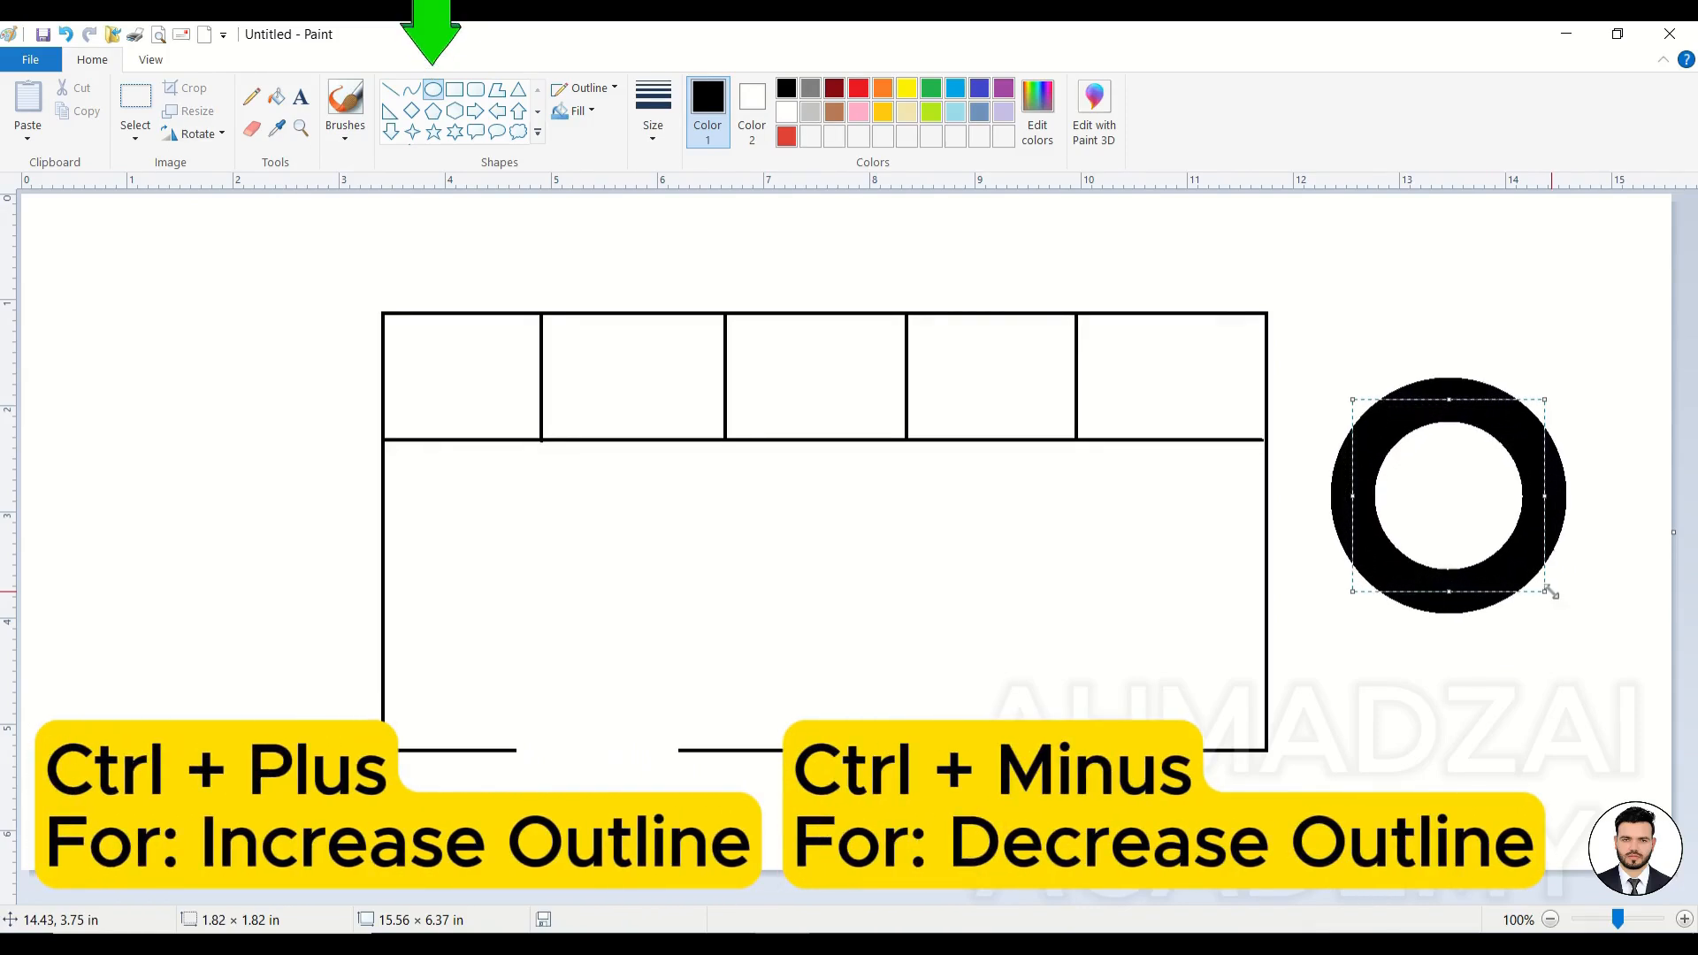
drag(1548, 592, 1507, 546)
key(ctrl+minus)
key(ctrl+minus)
key(ctrl+minus)
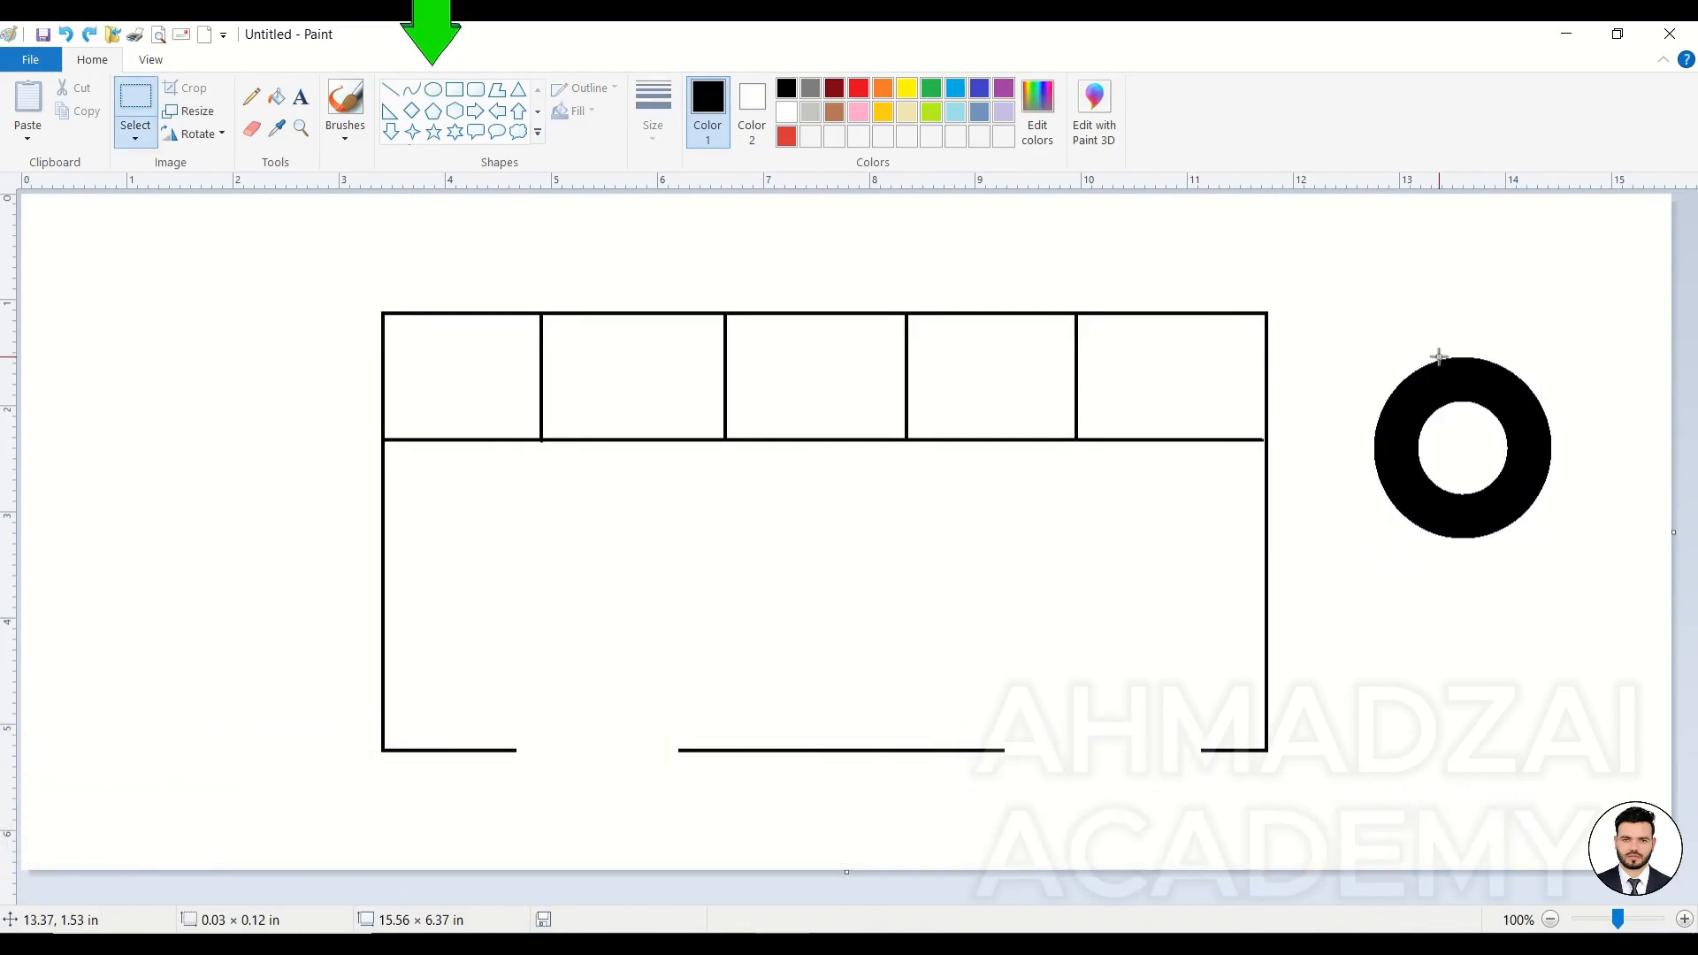
Step: Select the wheel and place it and a copy over the two gaps in the bus body's bottom edge
mouse_move(1368, 337)
mouse_down()
mouse_move(1550, 507)
mouse_move(1552, 561)
mouse_move(646, 787)
mouse_move(620, 819)
mouse_move(1131, 818)
mouse_up()
click(135, 140)
click(202, 333)
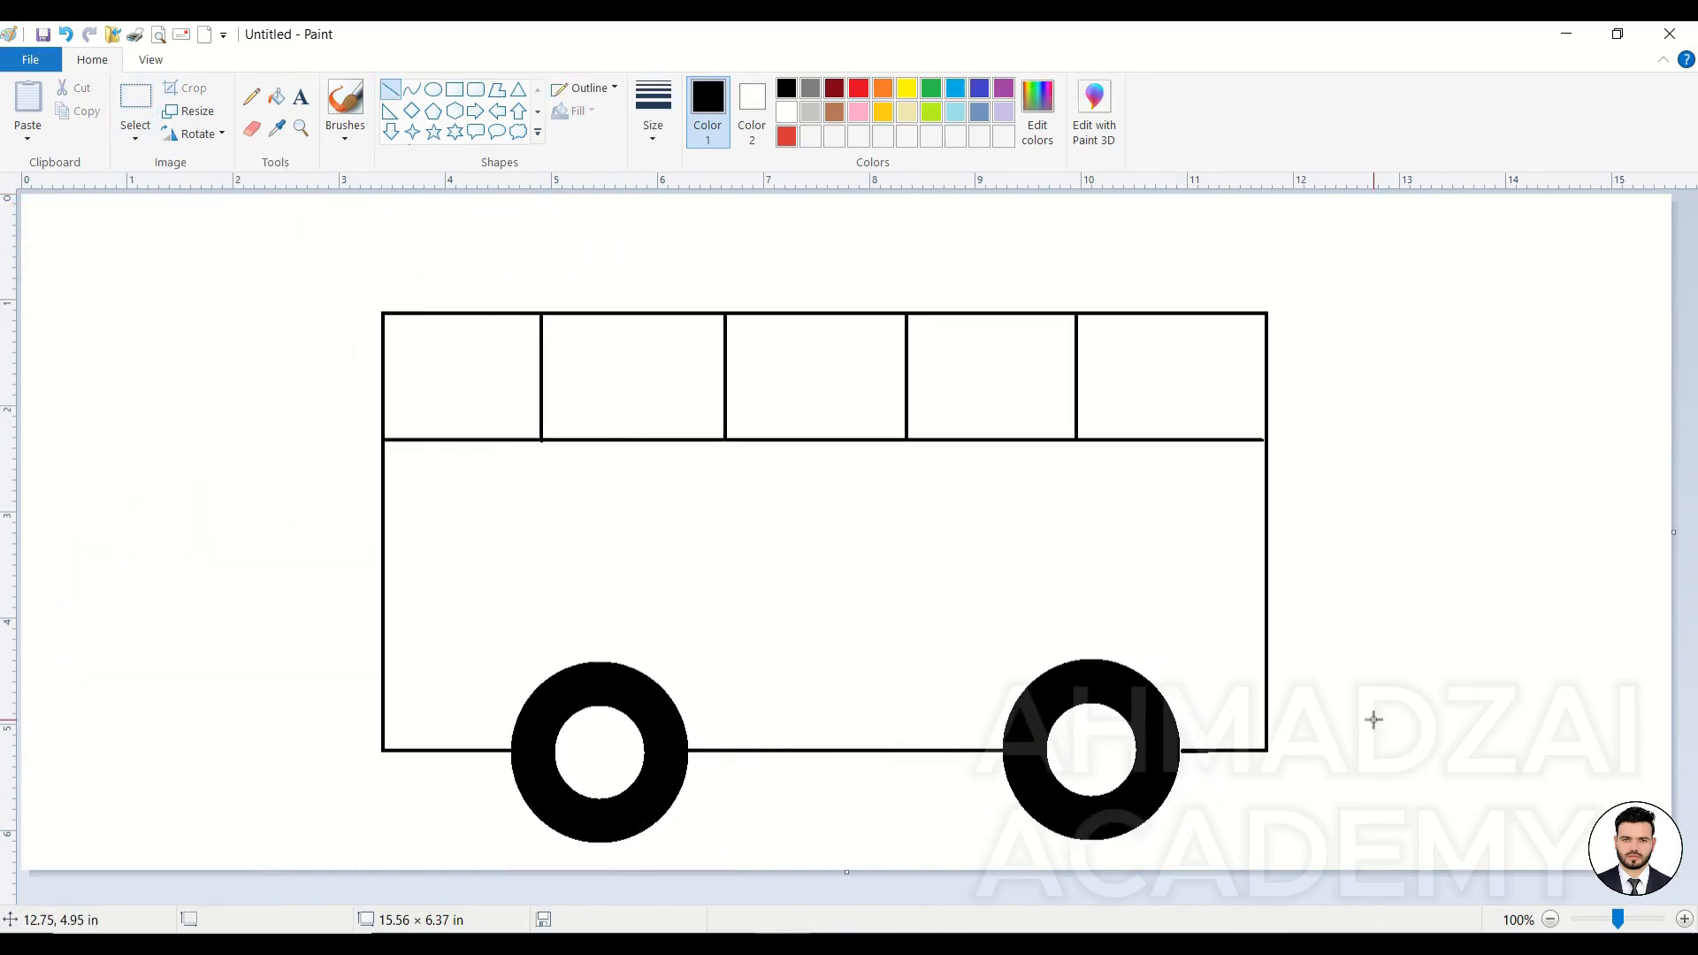
Step: Delete the entire bus drawing to leave the canvas blank
key(ctrl+a)
key(Delete)
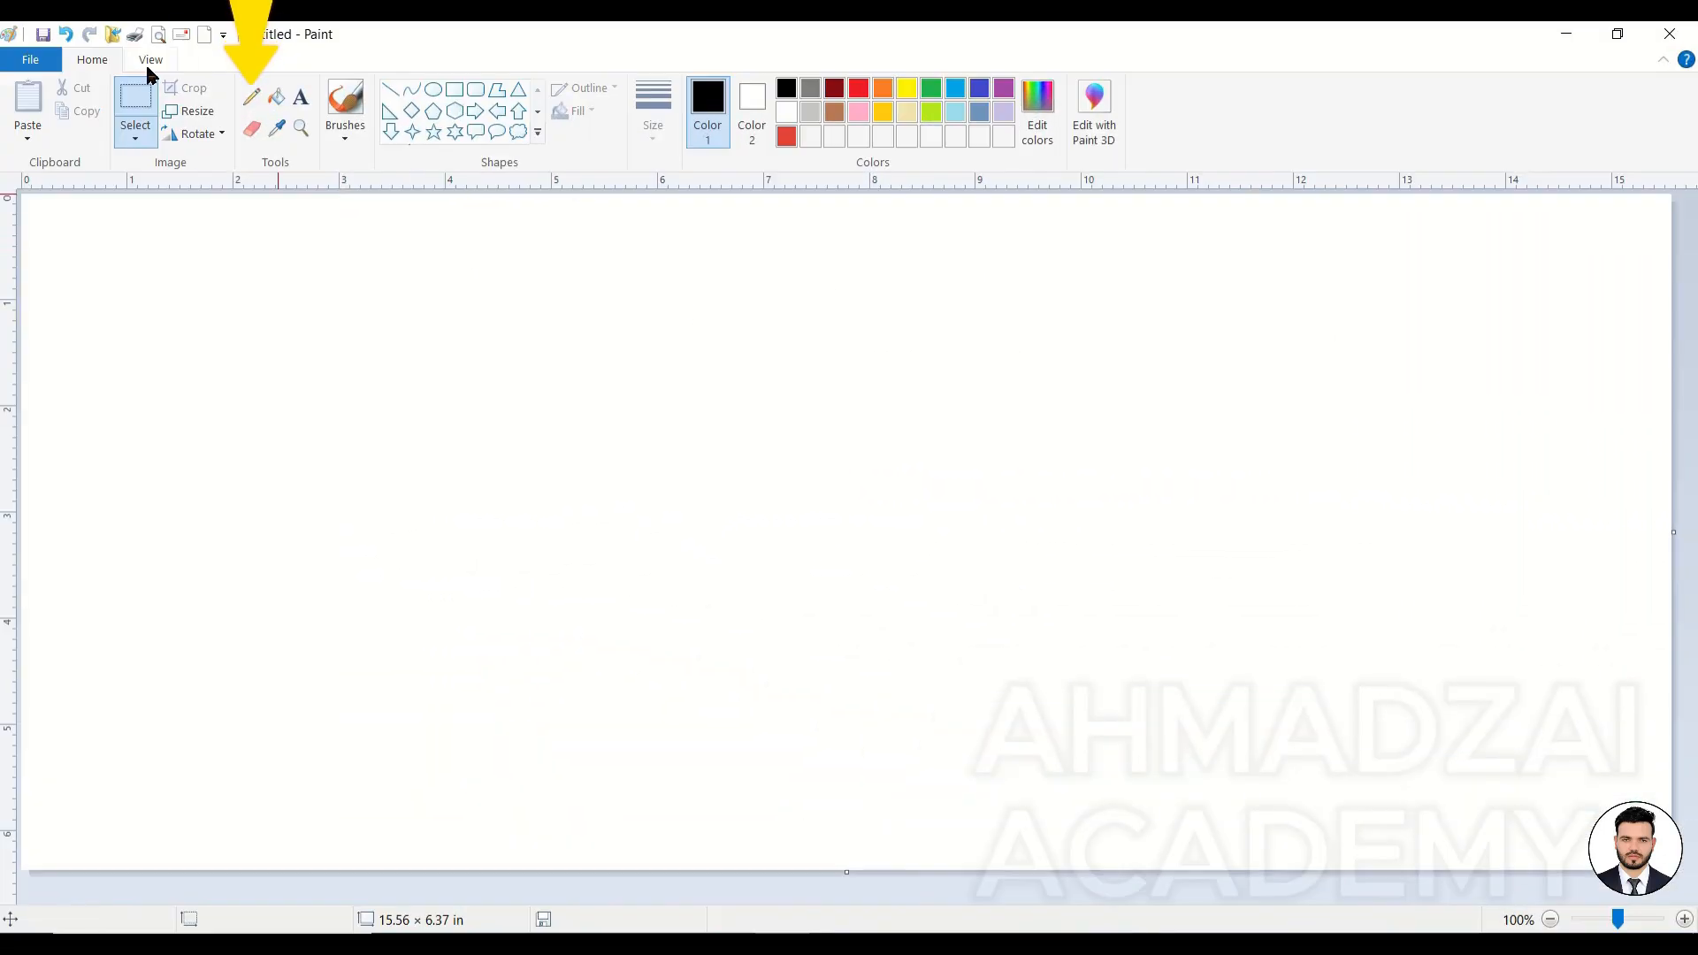
Step: With the Pencil at its thinnest size, draw a row of overlapping rounded hills across the full canvas width in black
click(252, 97)
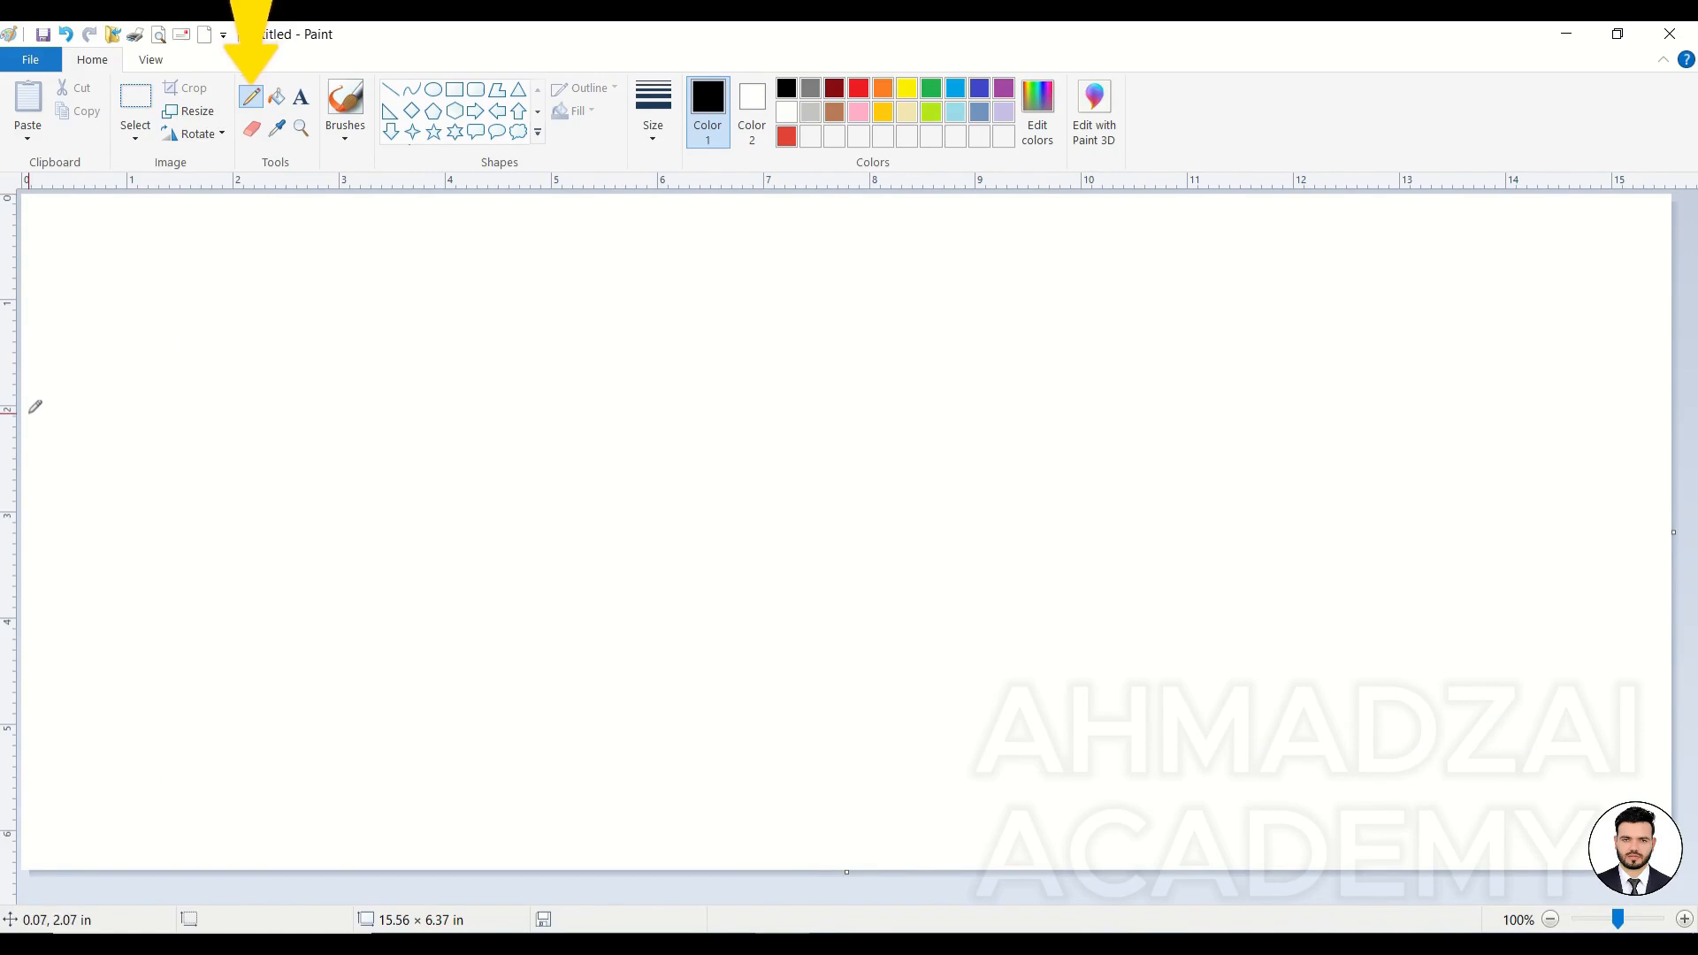
drag(24, 418, 121, 347)
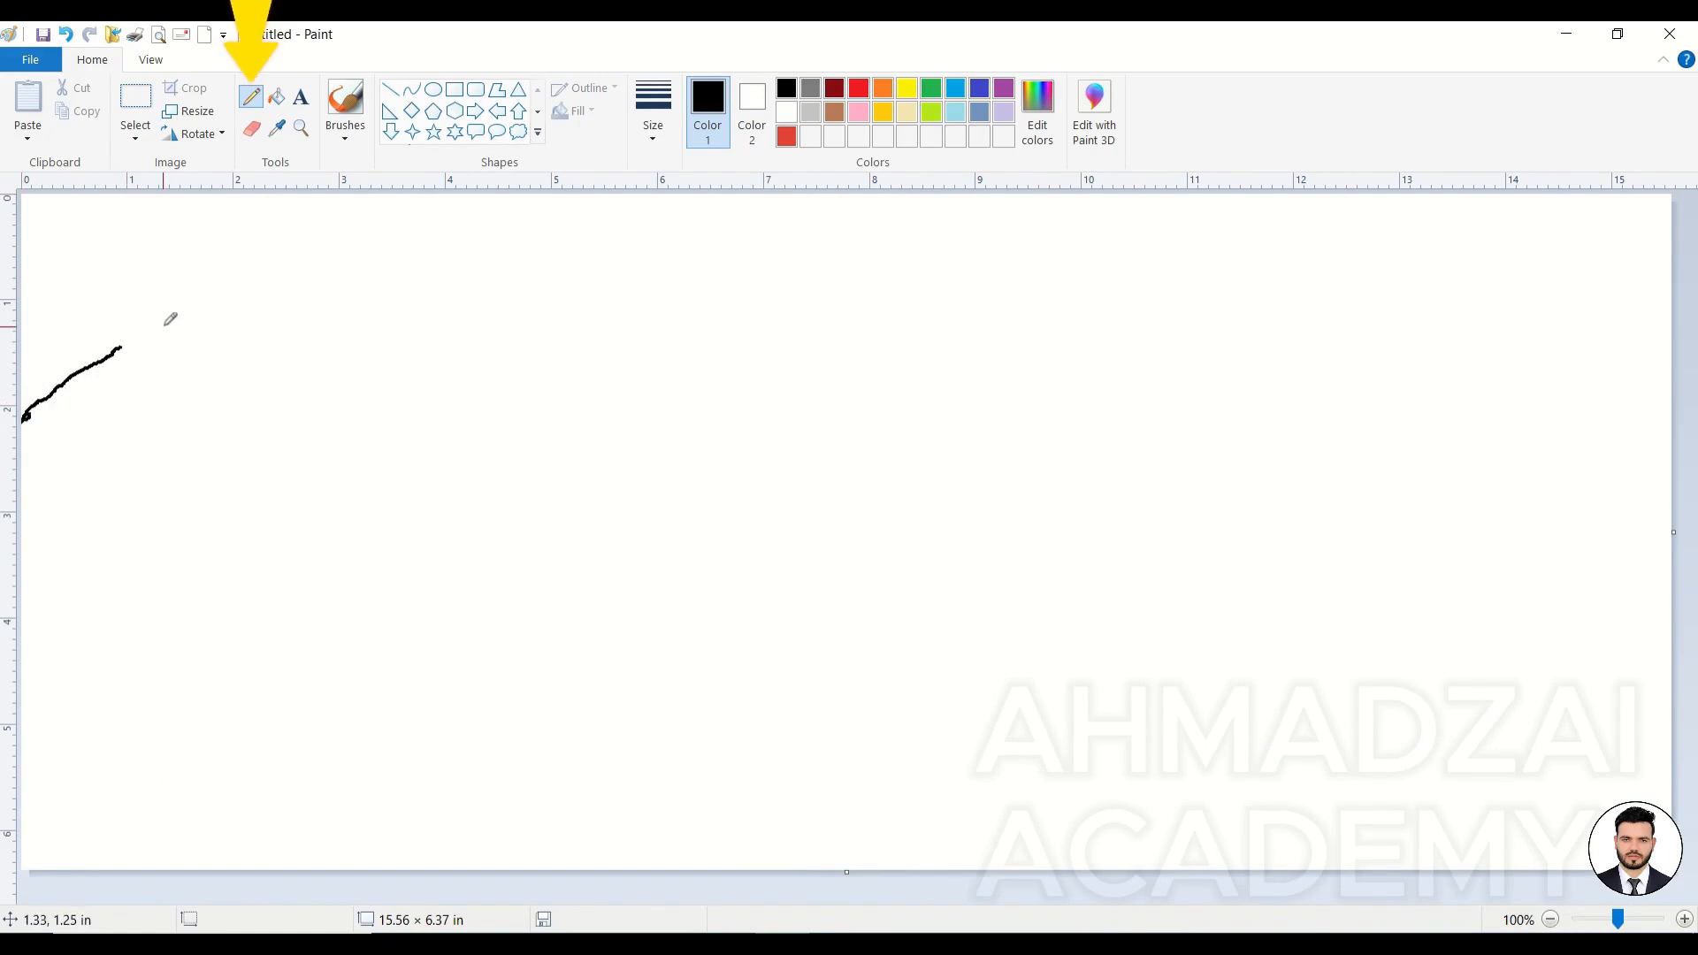
key(ctrl+z)
click(653, 113)
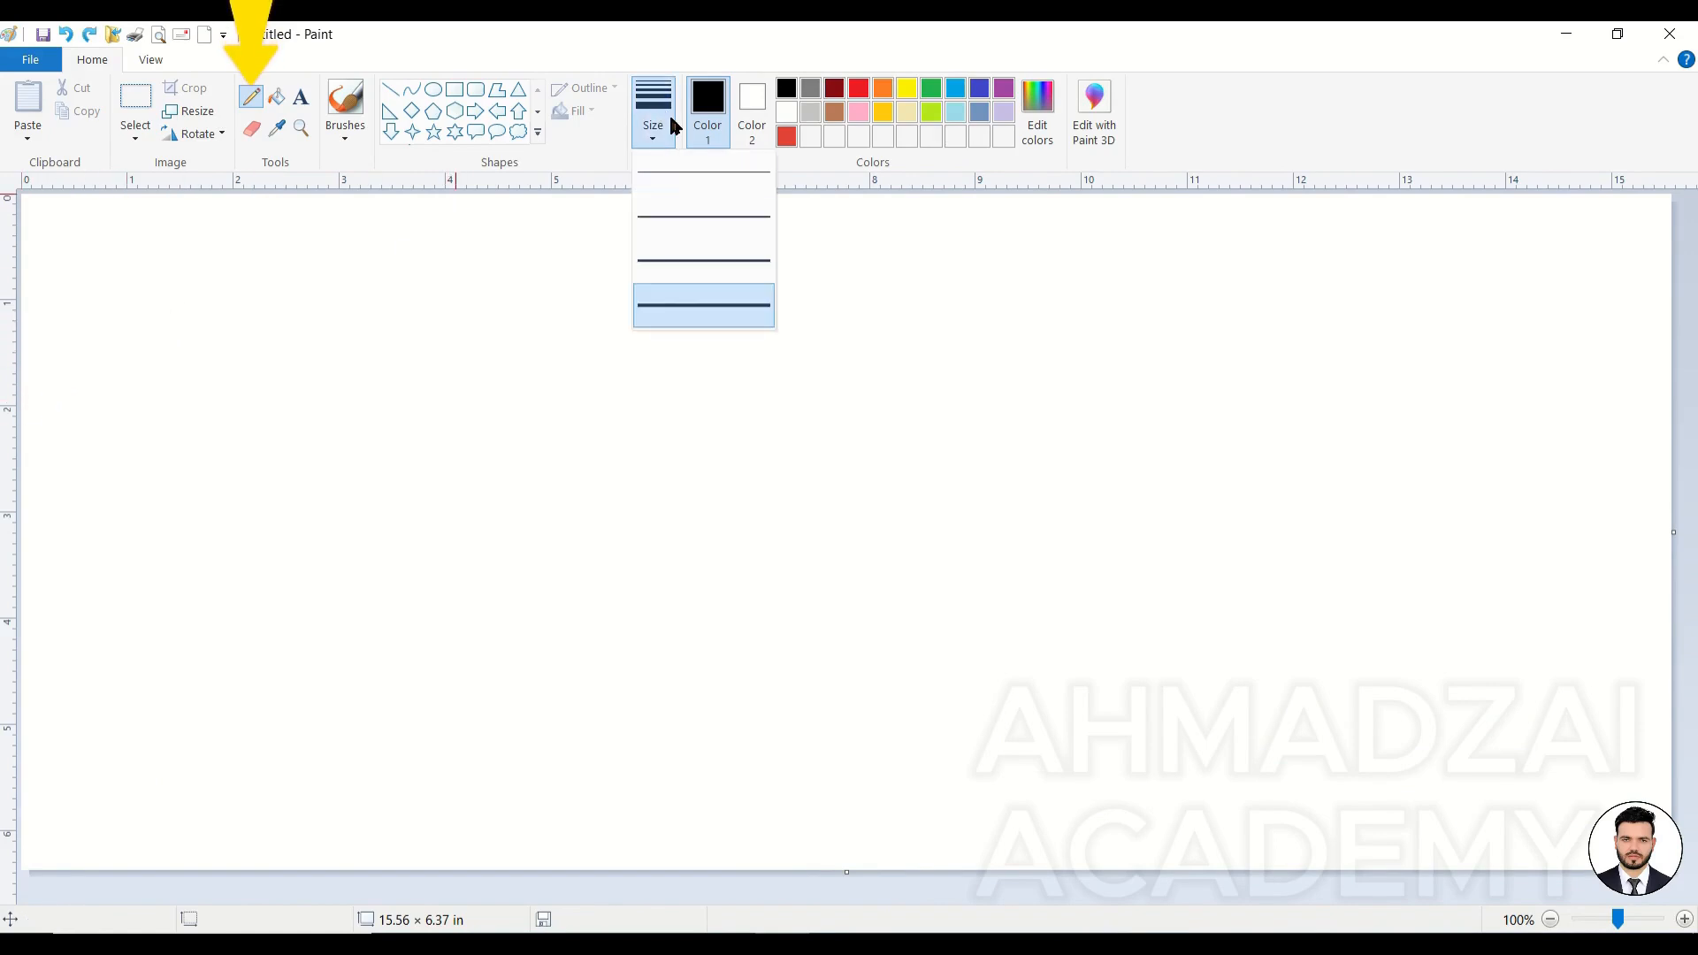
click(697, 182)
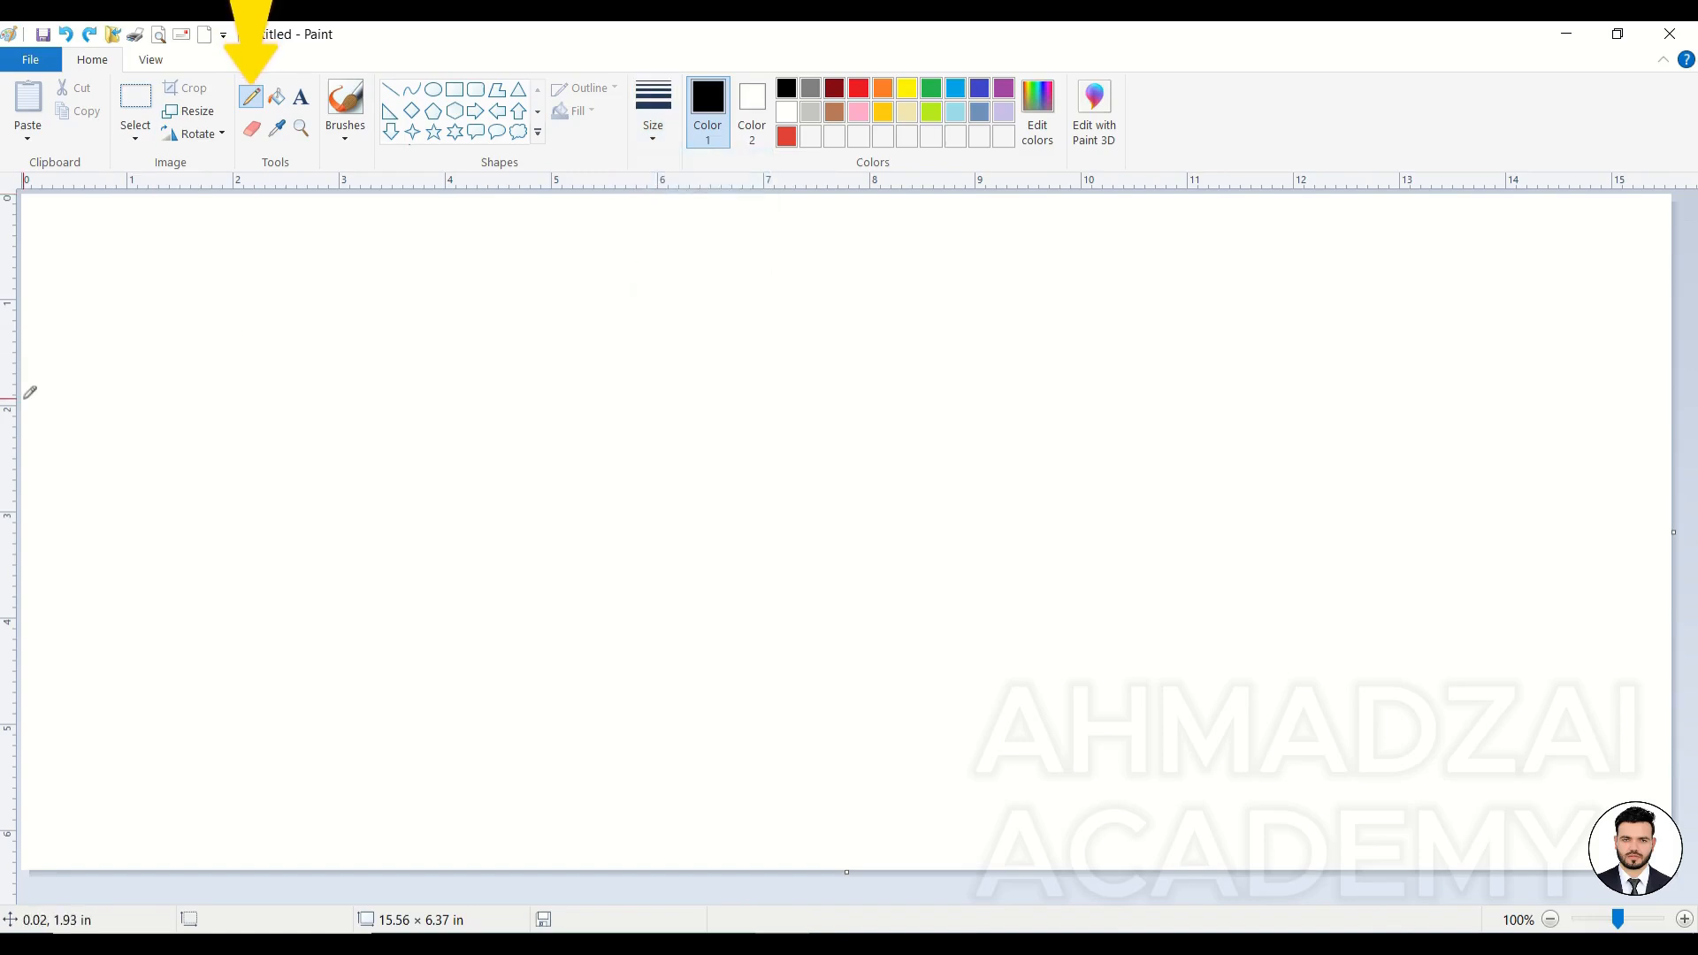
mouse_move(24, 405)
mouse_down()
mouse_move(103, 353)
mouse_move(226, 358)
mouse_move(348, 492)
mouse_up()
mouse_move(277, 411)
mouse_down()
mouse_move(305, 382)
mouse_move(437, 341)
mouse_move(645, 382)
mouse_move(754, 455)
mouse_up()
mouse_move(683, 404)
mouse_down()
mouse_move(819, 354)
mouse_move(955, 368)
mouse_move(1135, 480)
mouse_move(1222, 378)
mouse_move(1461, 430)
mouse_move(1575, 531)
mouse_up()
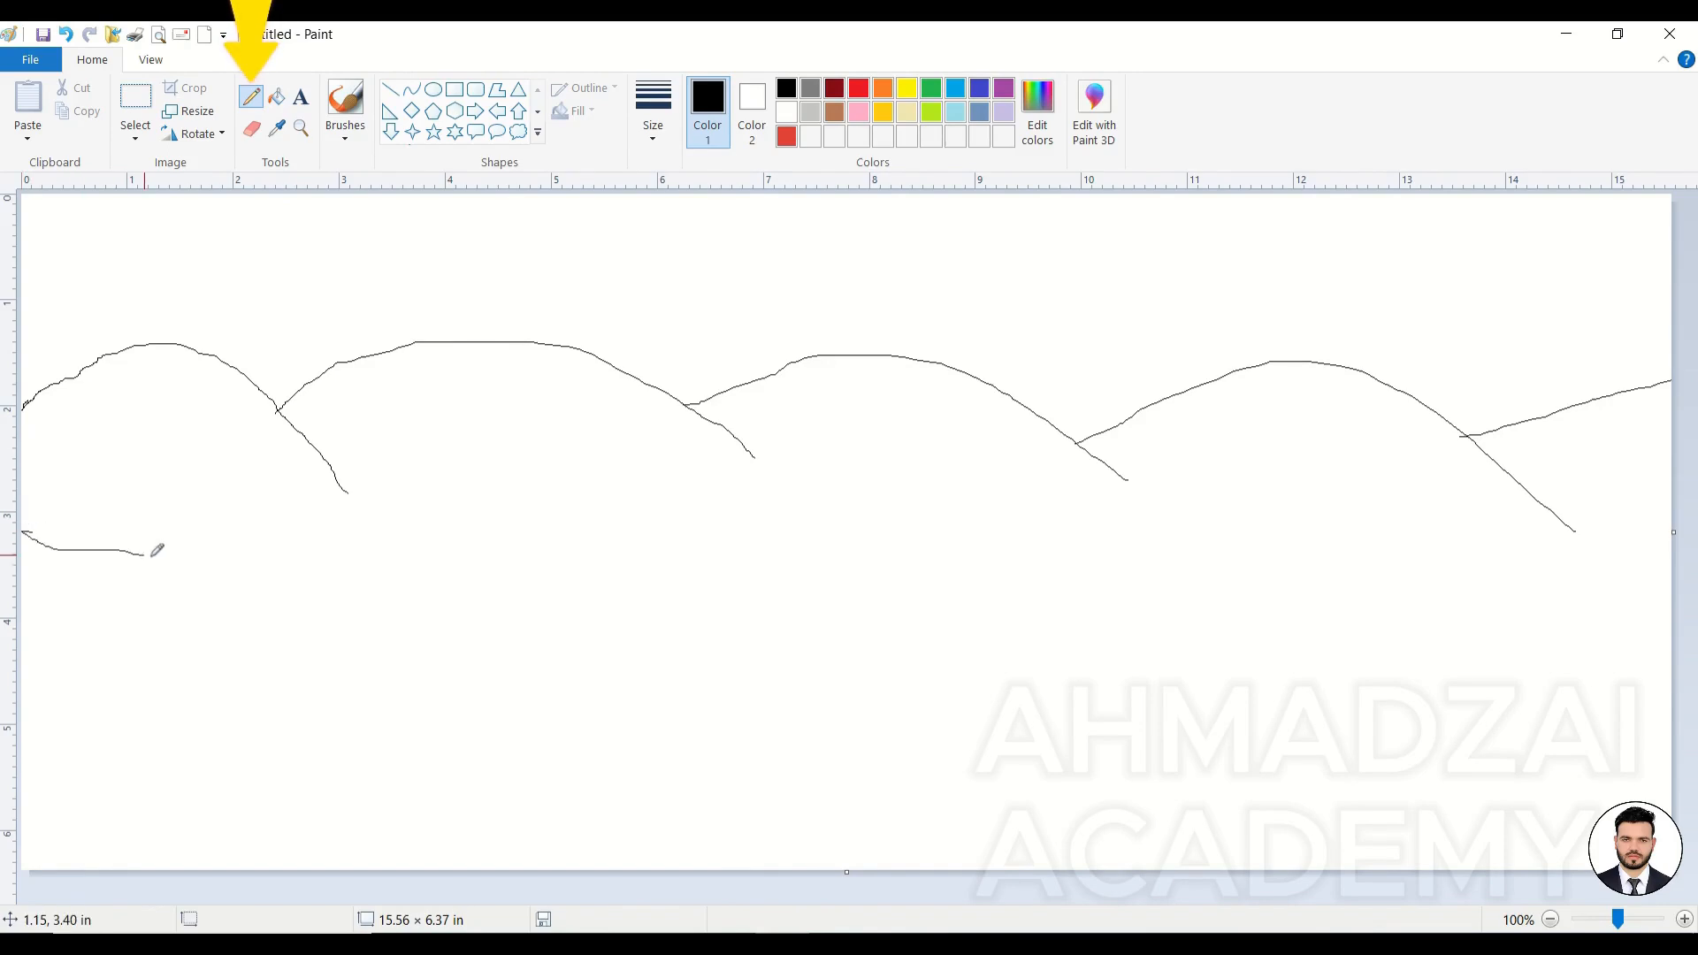
drag(439, 580, 1661, 706)
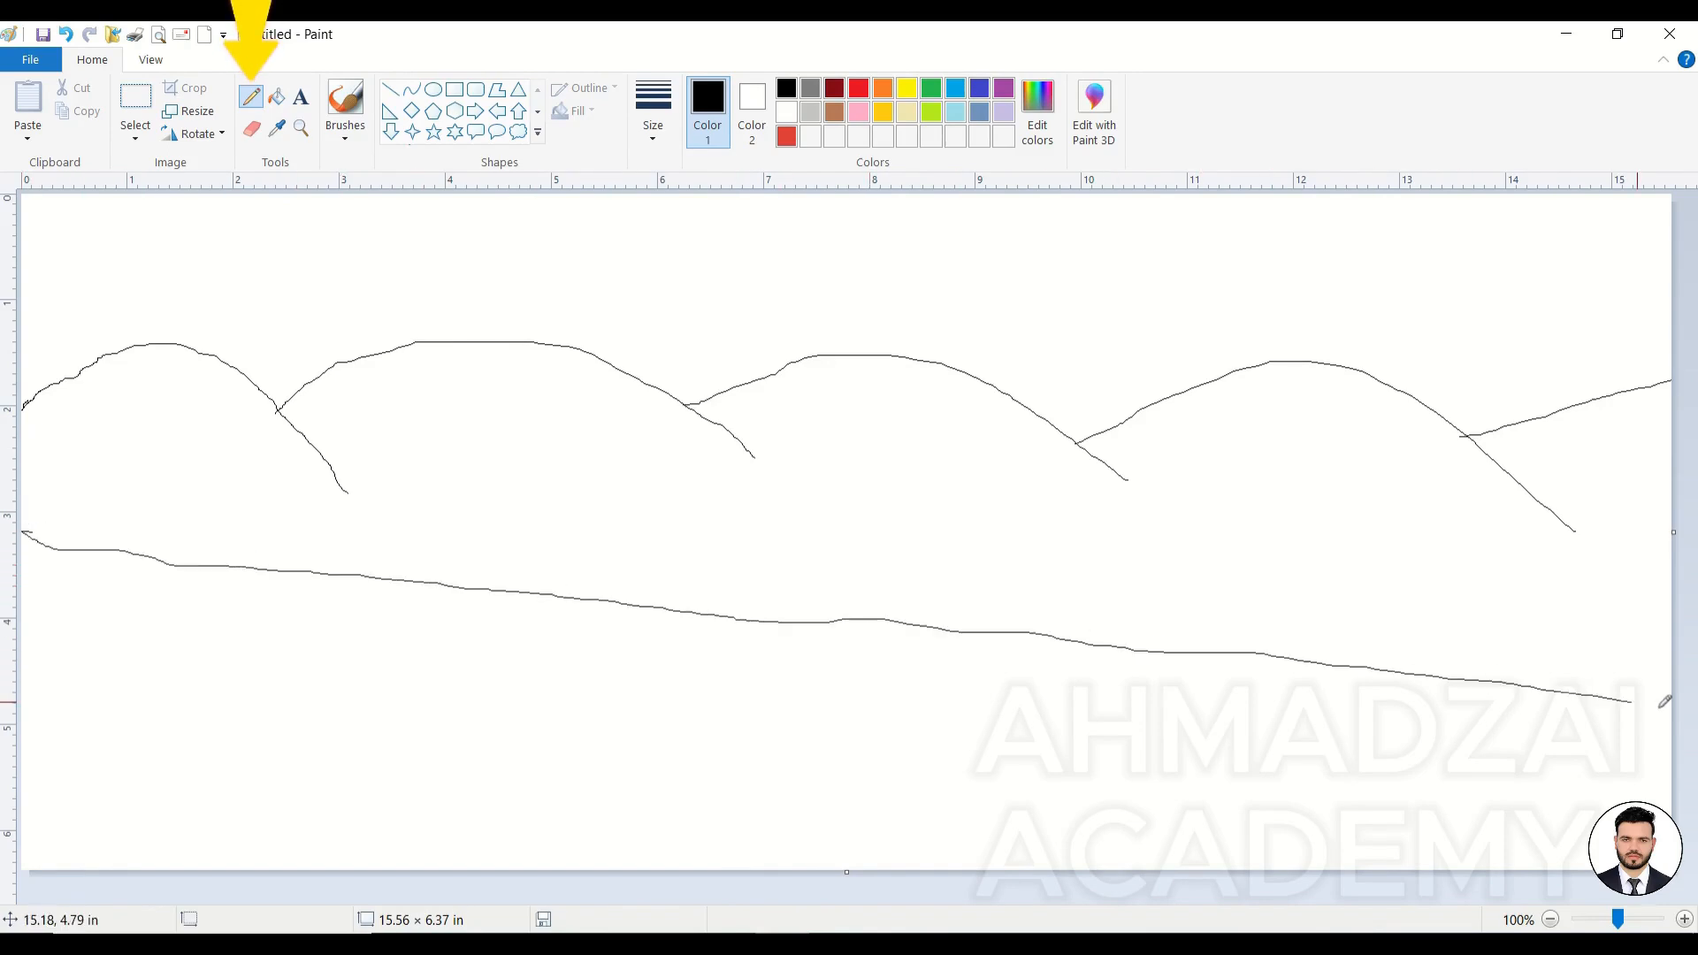
key(ctrl+z)
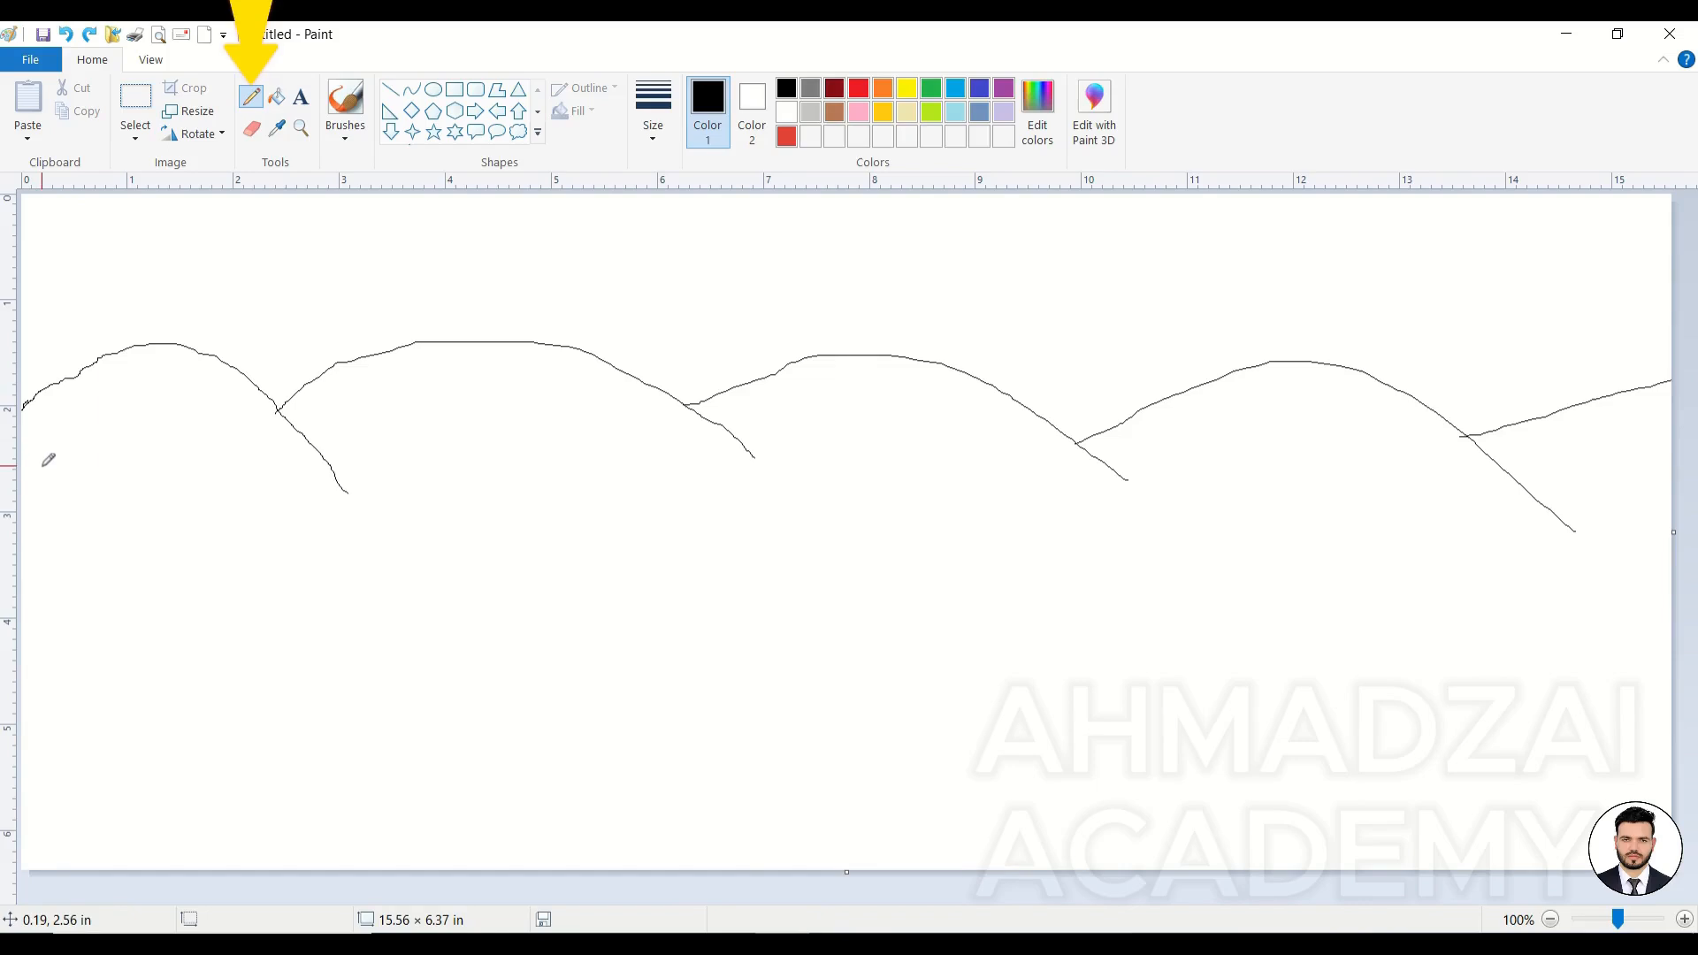
mouse_move(203, 528)
mouse_down()
mouse_move(1083, 642)
mouse_move(1558, 725)
mouse_up()
key(ctrl+z)
key(ctrl+z)
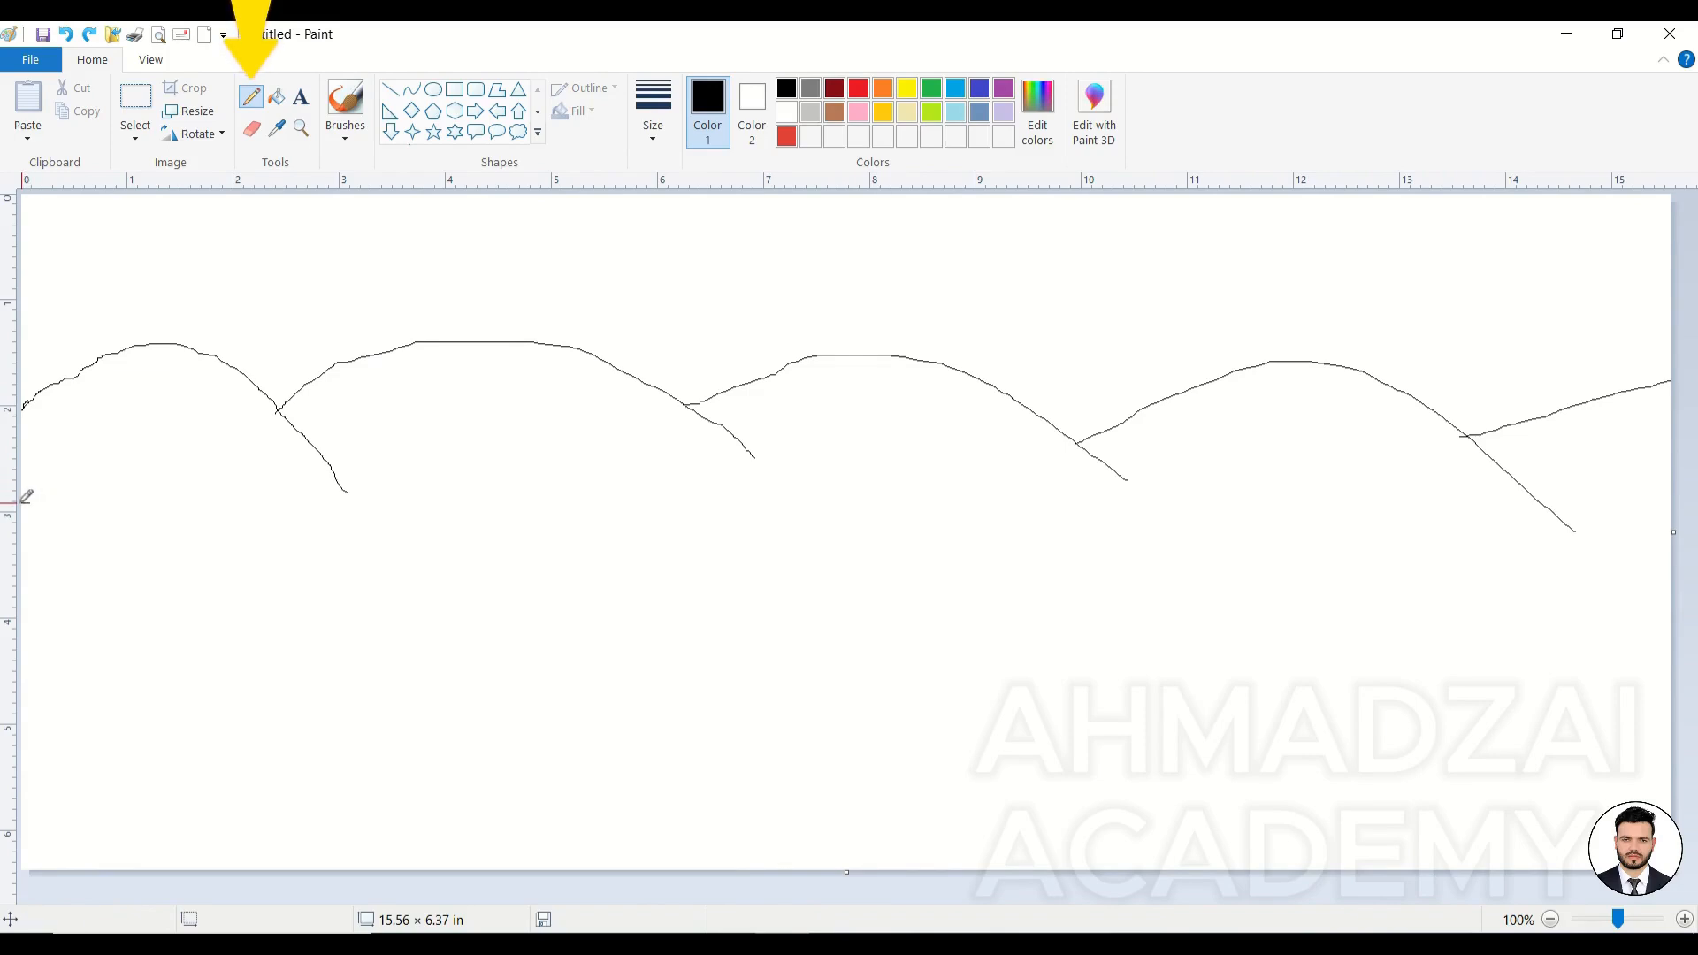
Step: Draw two wavy freehand pencil lines sloping gently down to the right below the hills as the riverbanks
drag(206, 529, 1643, 648)
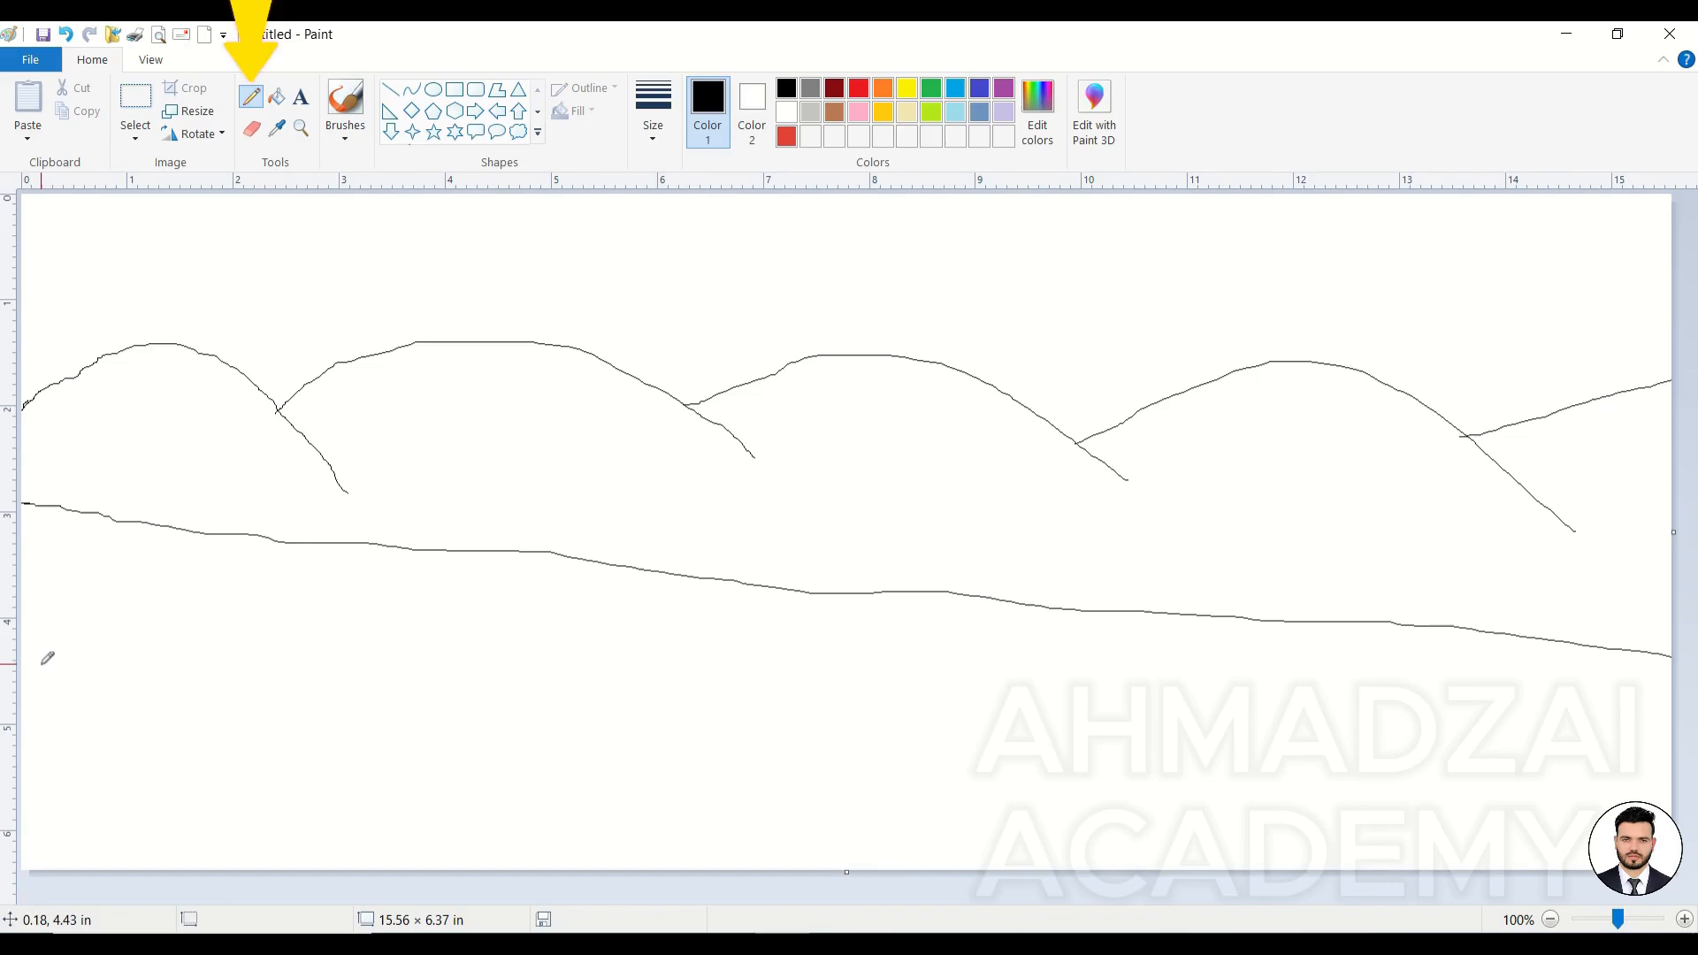
mouse_move(137, 686)
mouse_down()
mouse_move(1033, 796)
mouse_move(1549, 902)
mouse_up()
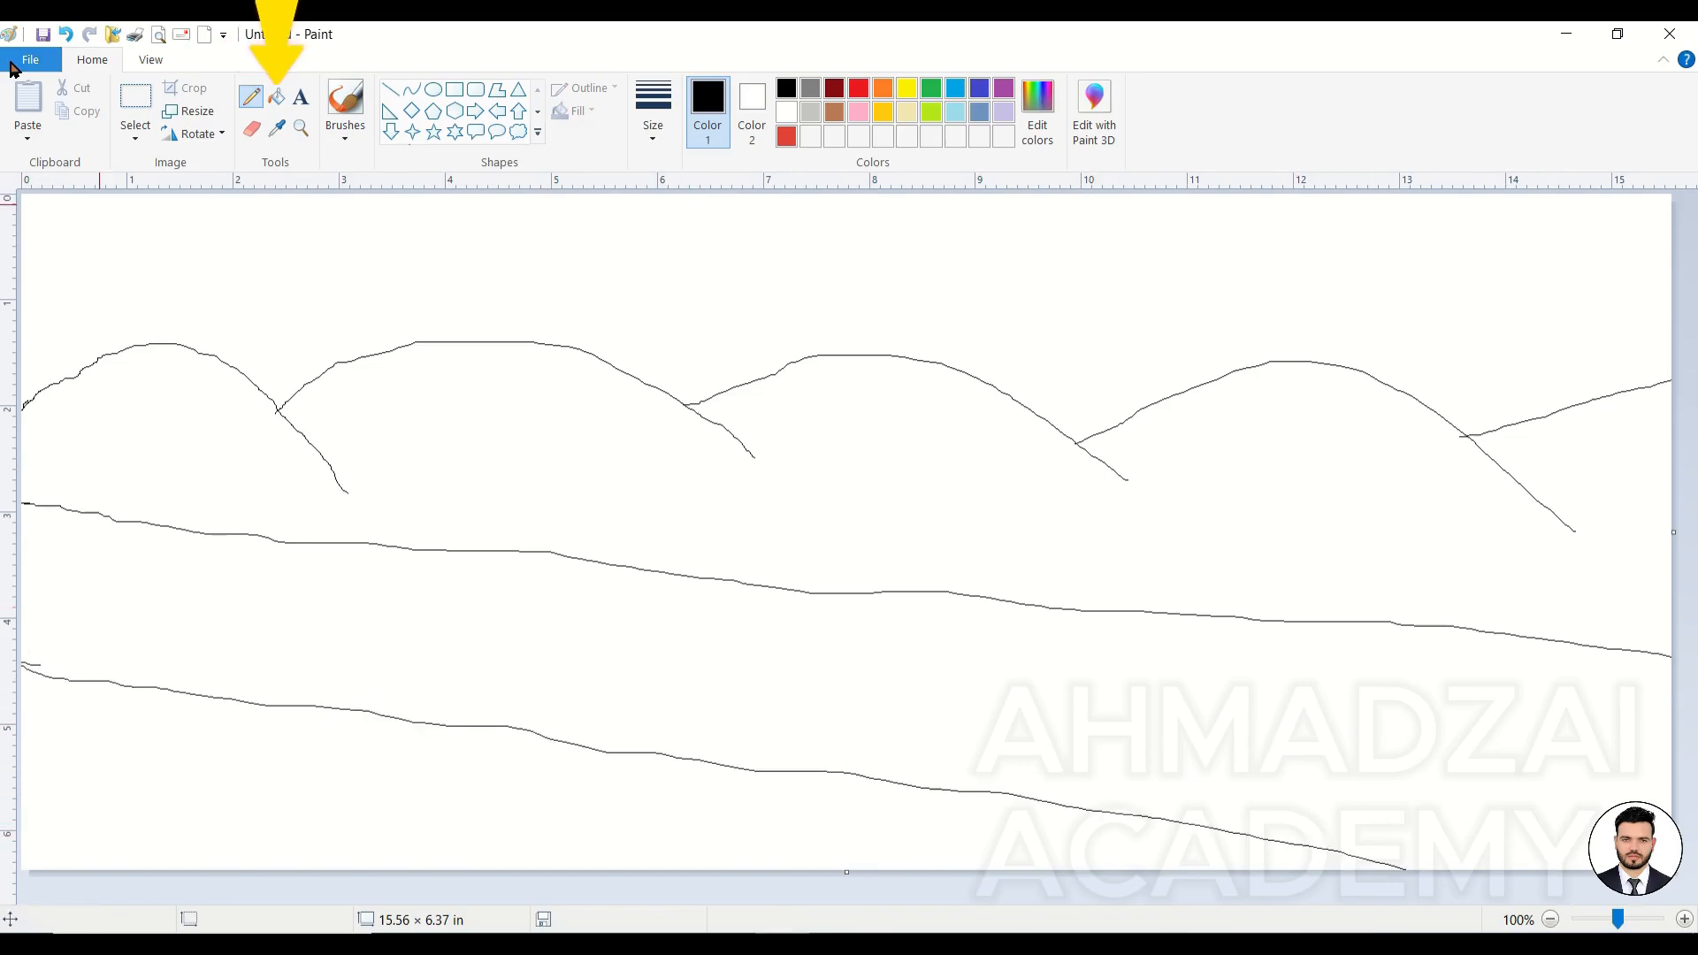
Step: Fill the sky above the hills with black and the hills with dark gray
click(275, 98)
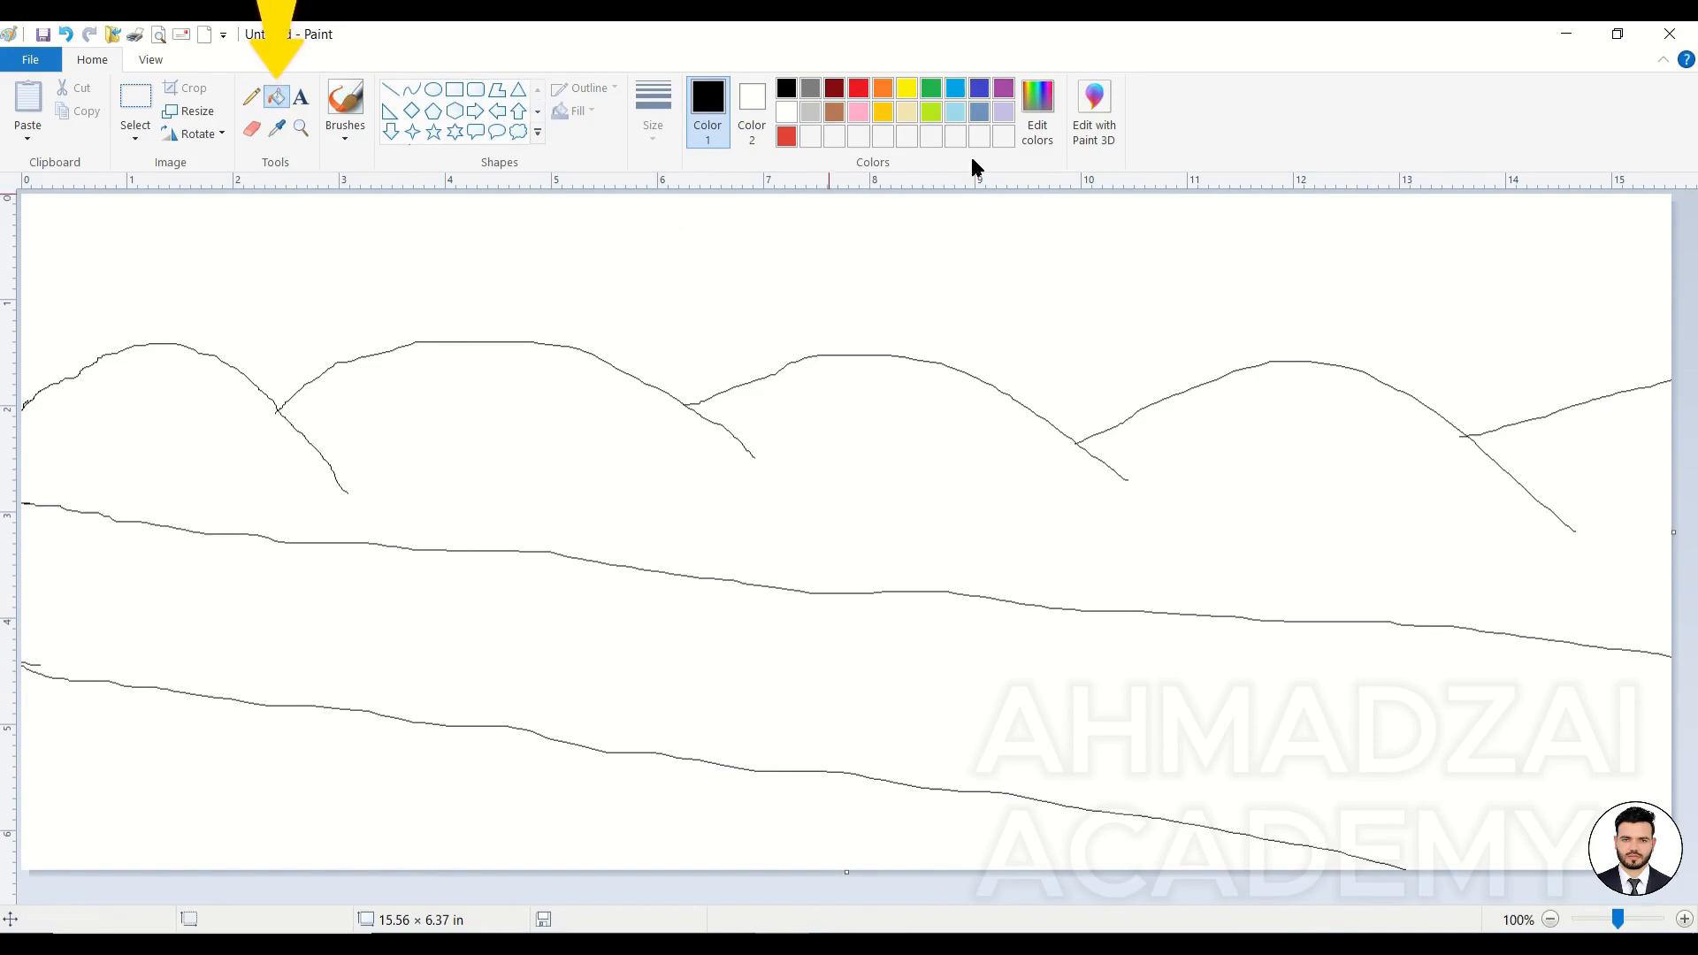
click(810, 88)
click(836, 202)
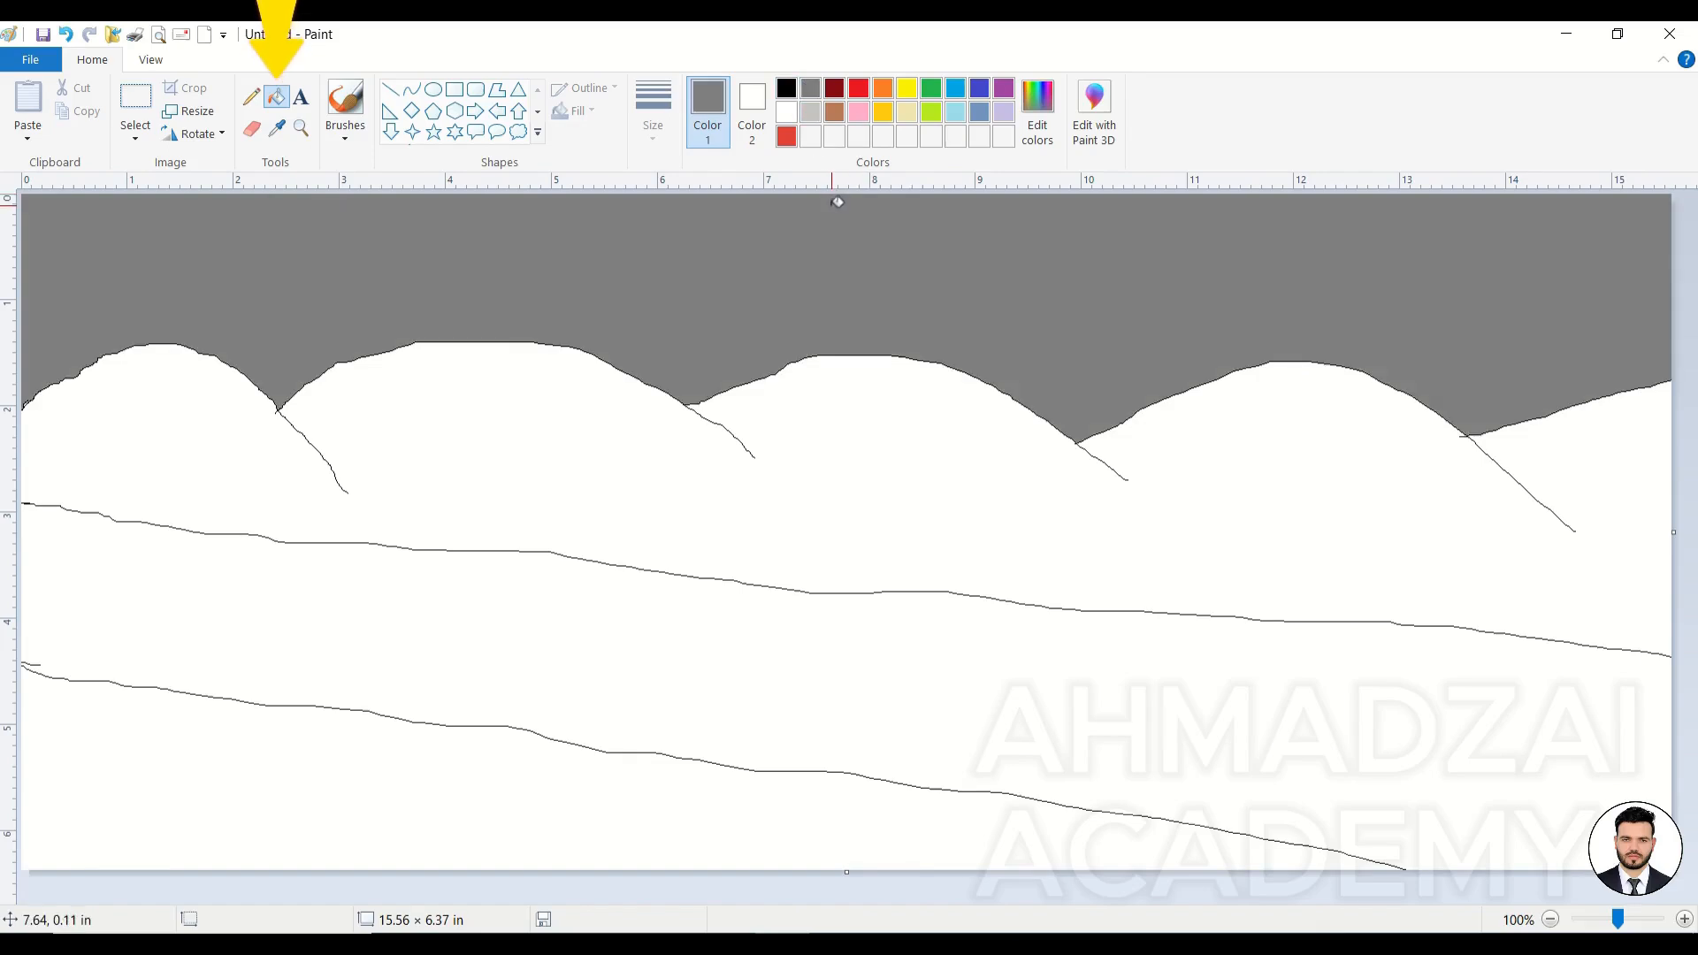
click(787, 88)
click(856, 239)
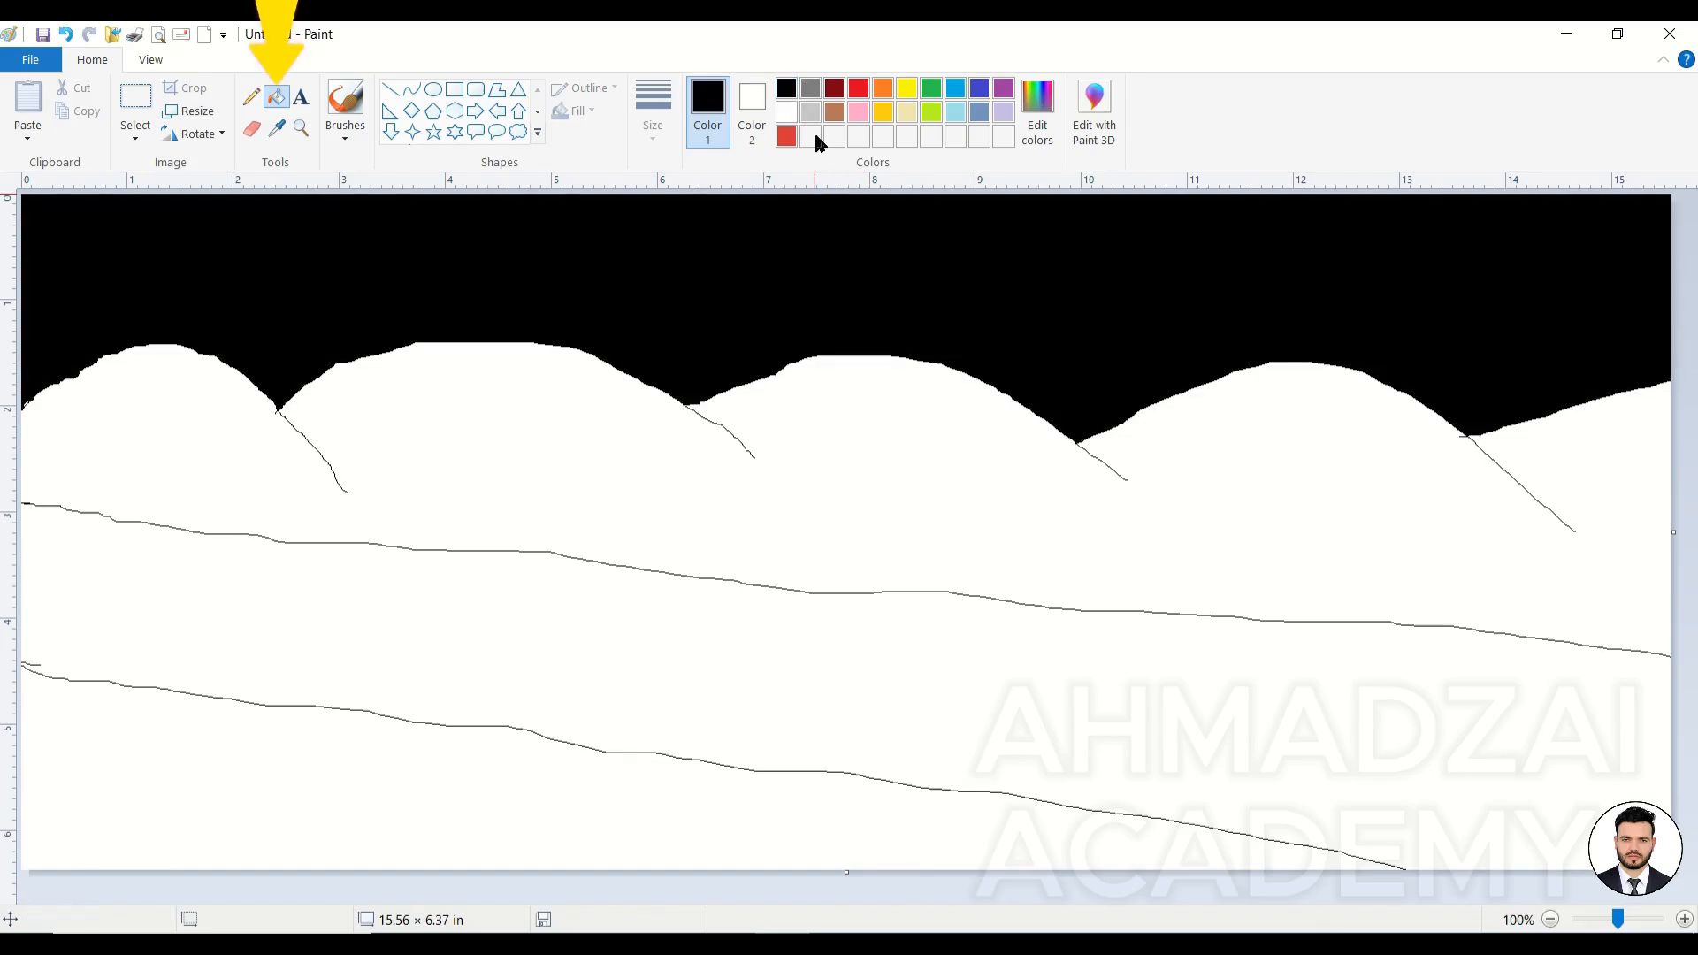
click(810, 89)
click(822, 423)
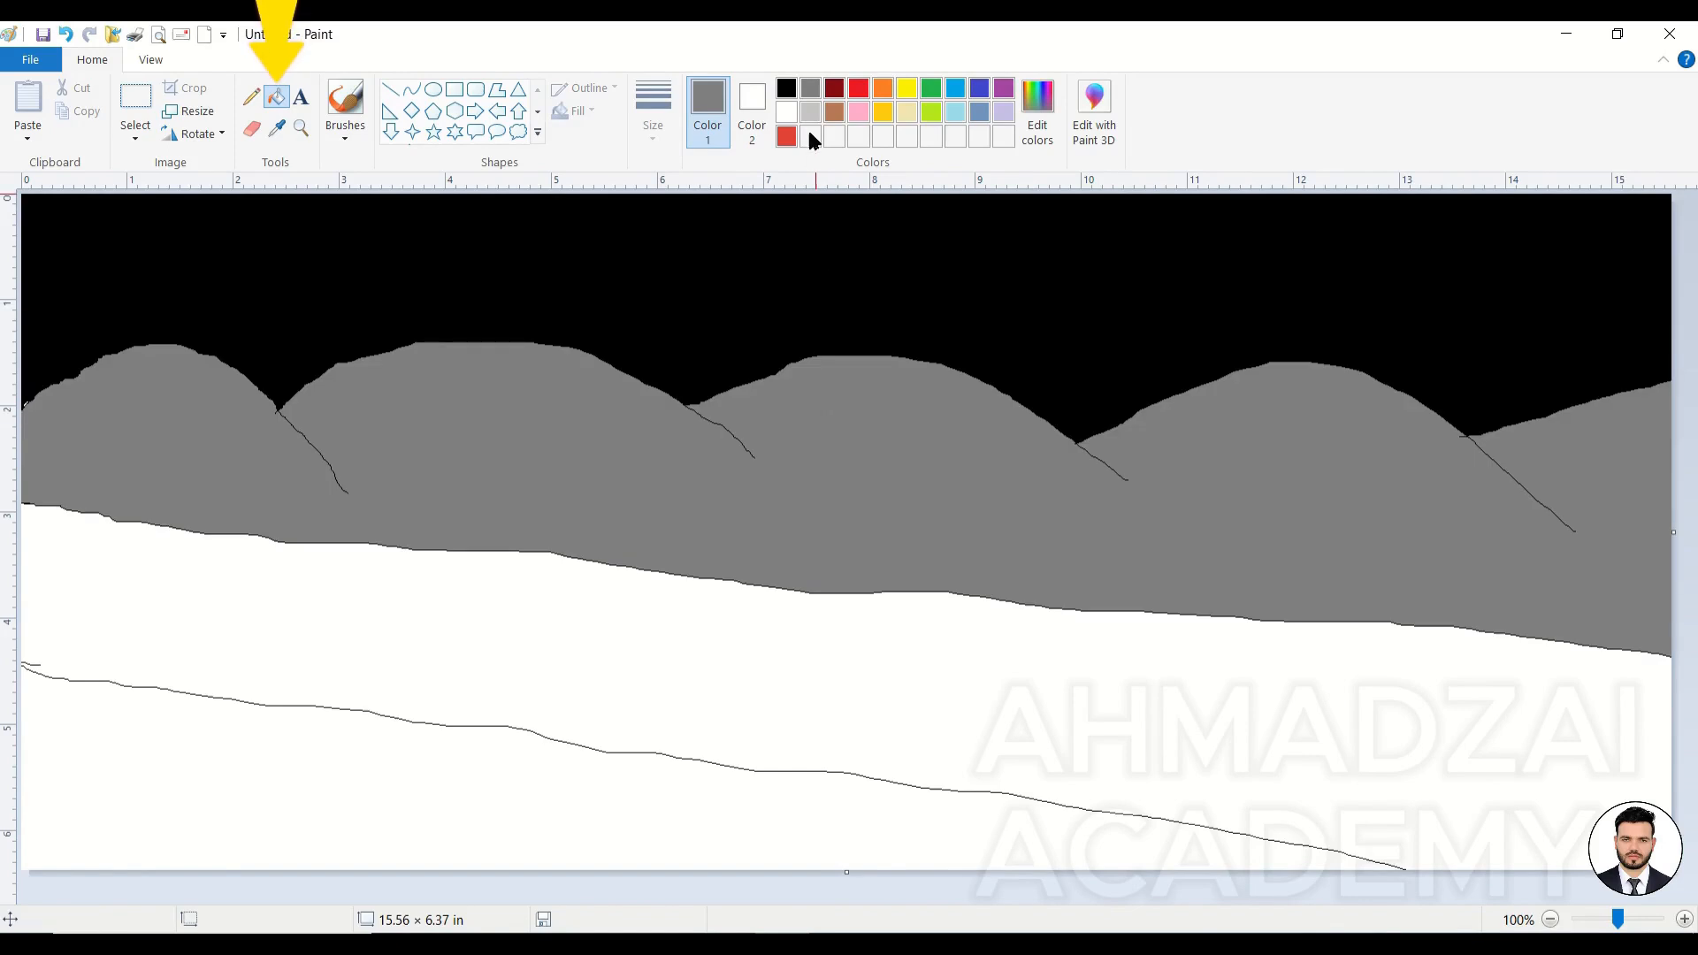
Step: Fill the river between the two bank lines with indigo blue and the ground below it with green
click(979, 89)
click(841, 577)
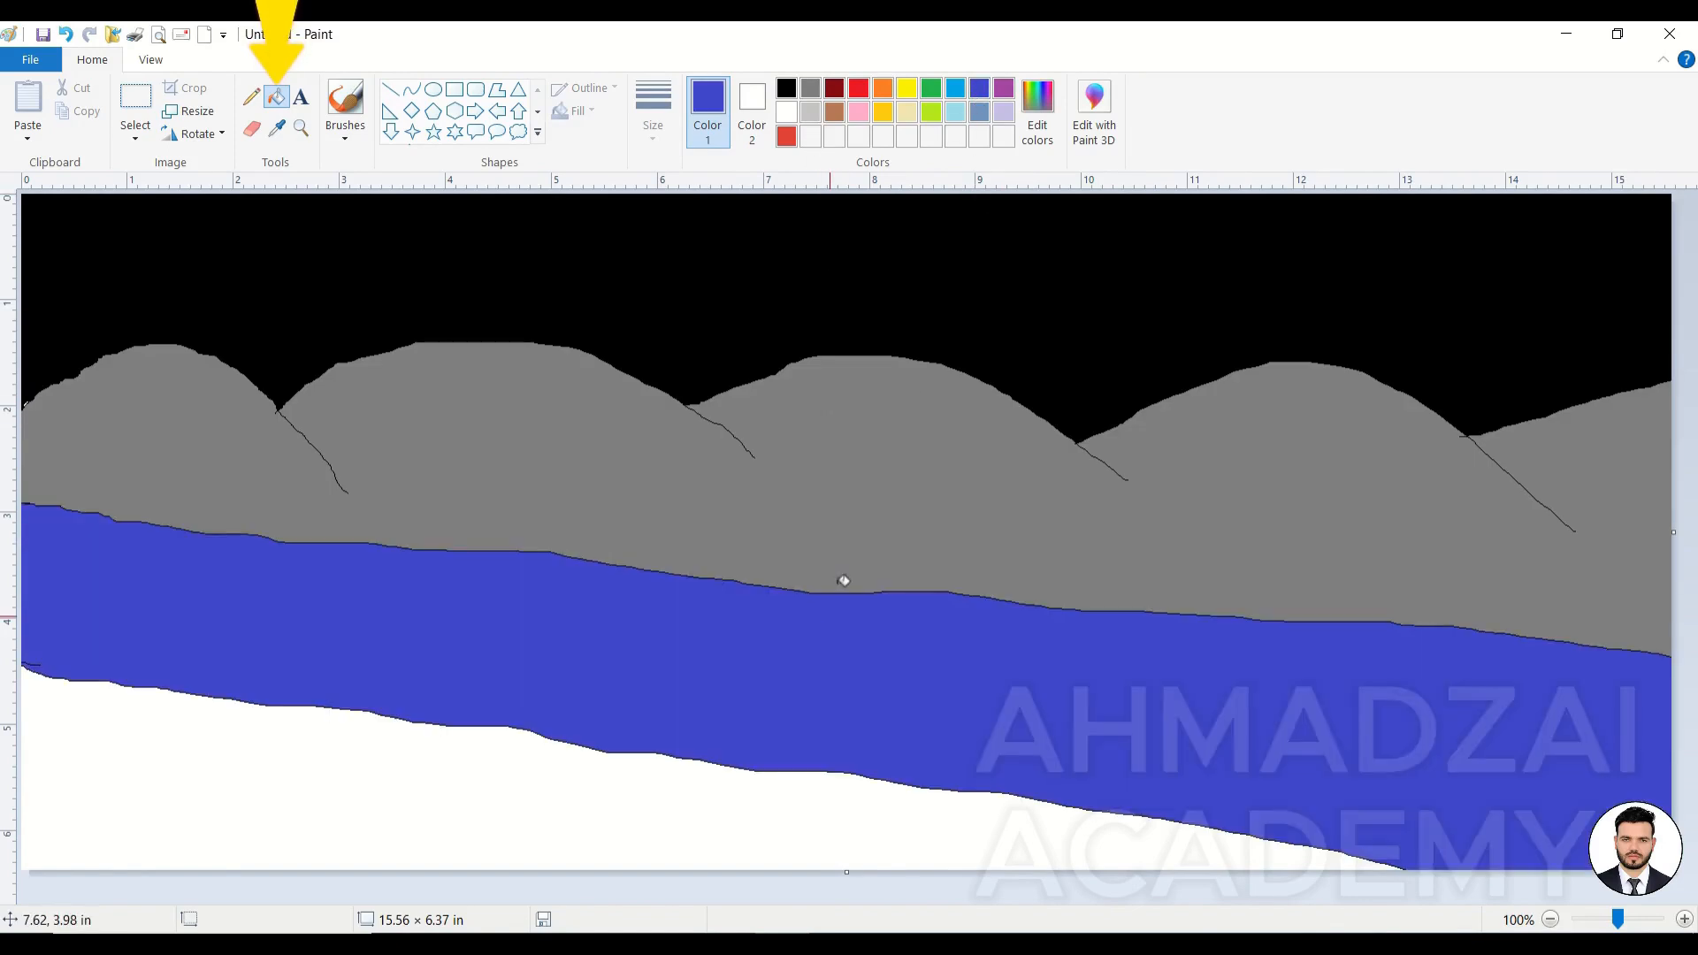
click(931, 89)
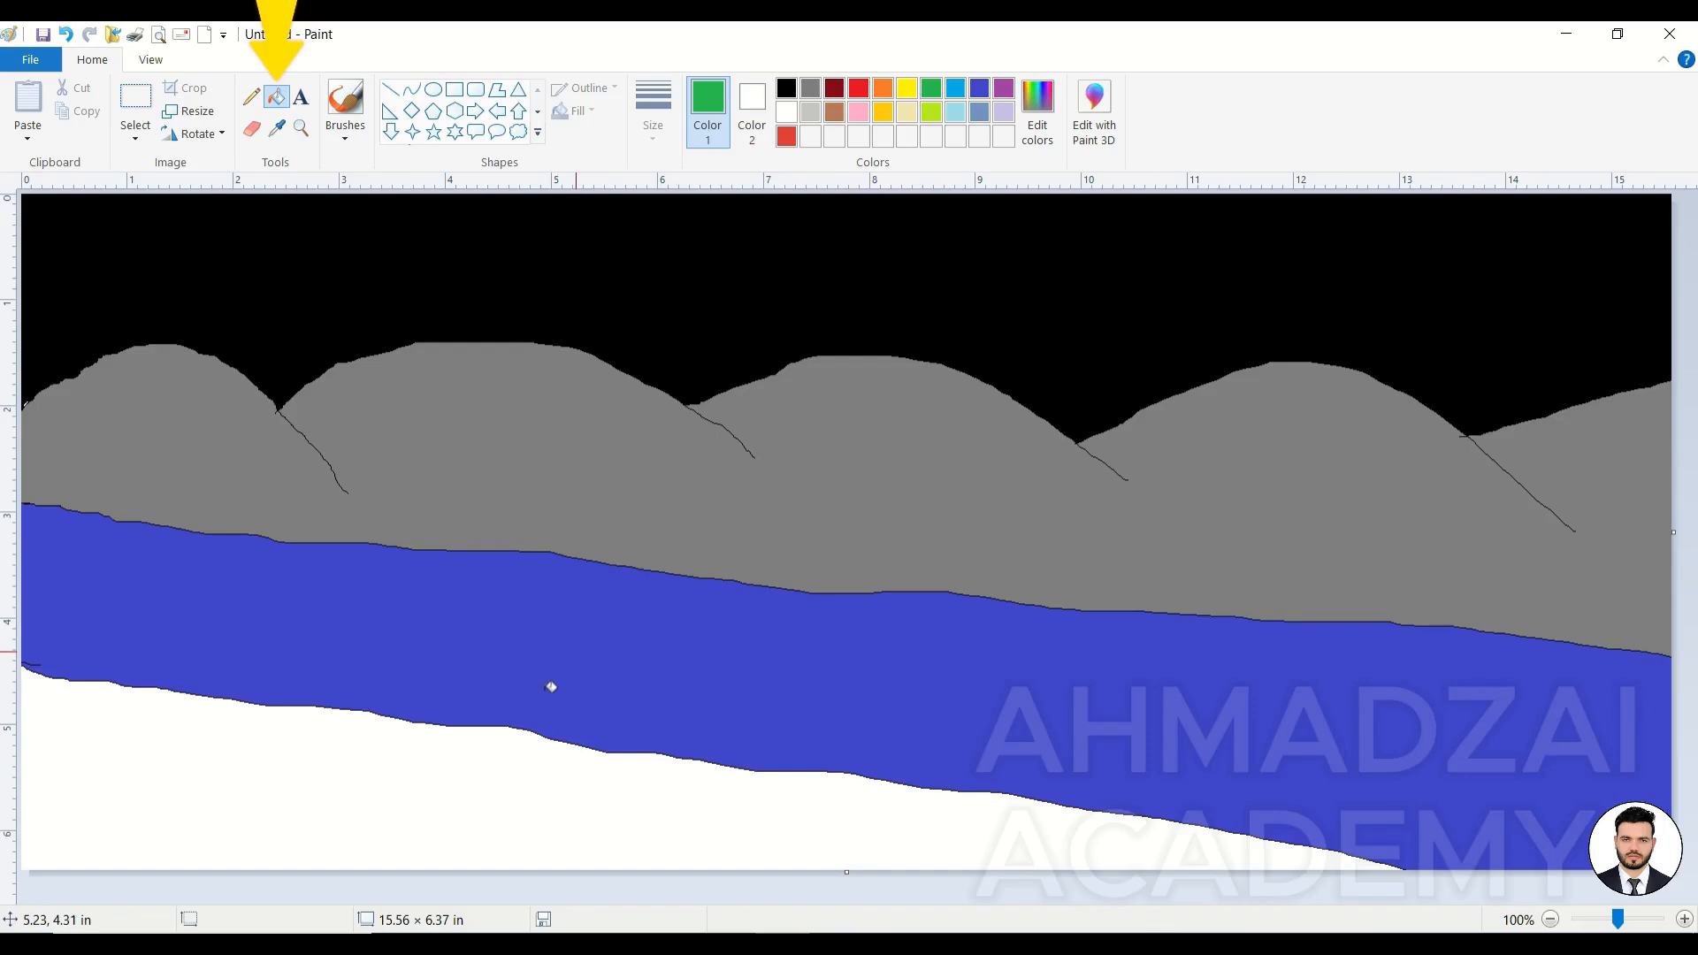
click(495, 750)
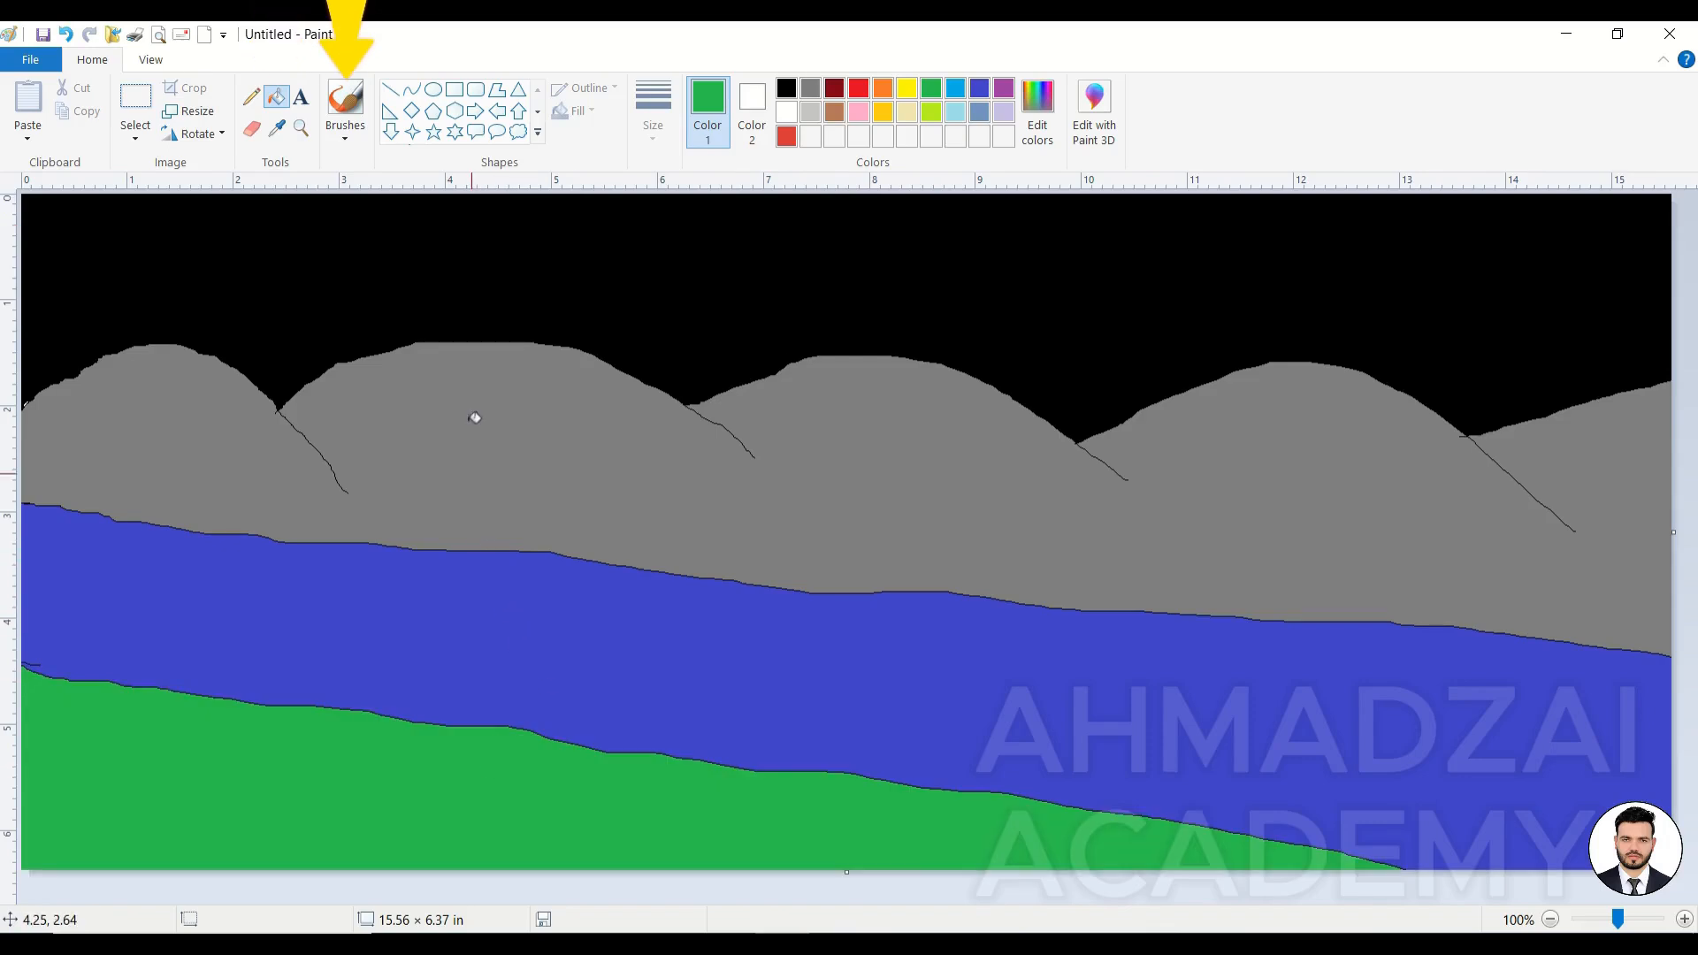
Step: With the Airbrush in red, spray a speckled band along the foot of the hills just above the river's upper bank
click(345, 131)
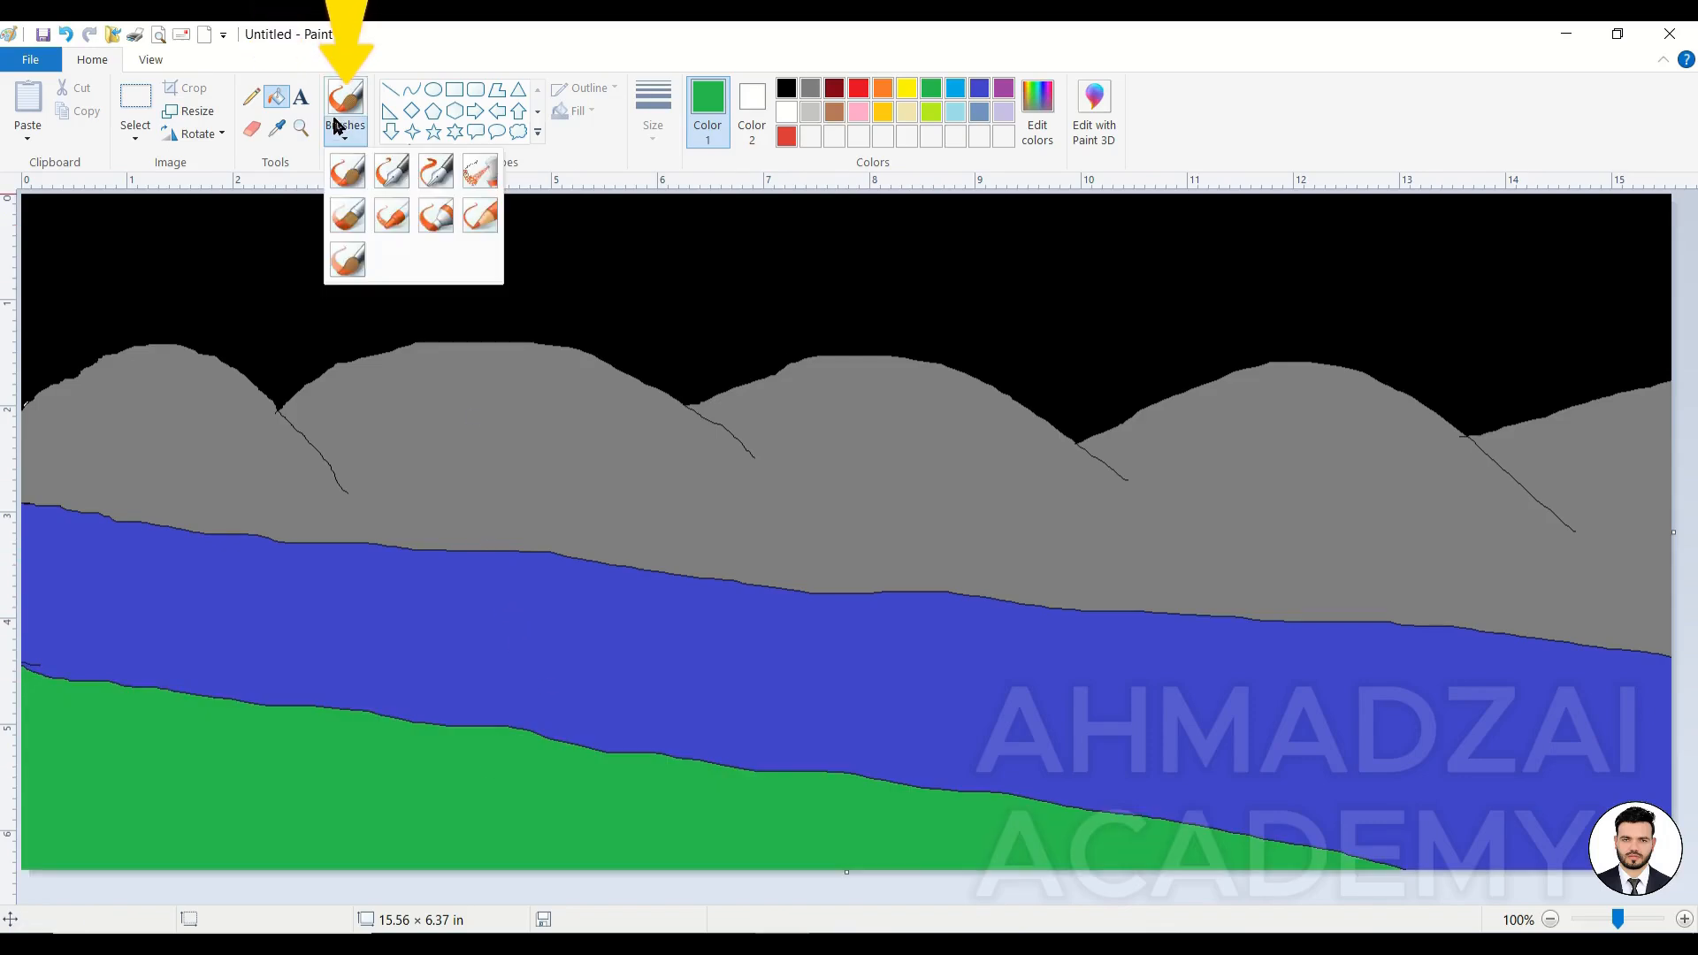
click(469, 181)
drag(415, 482, 616, 489)
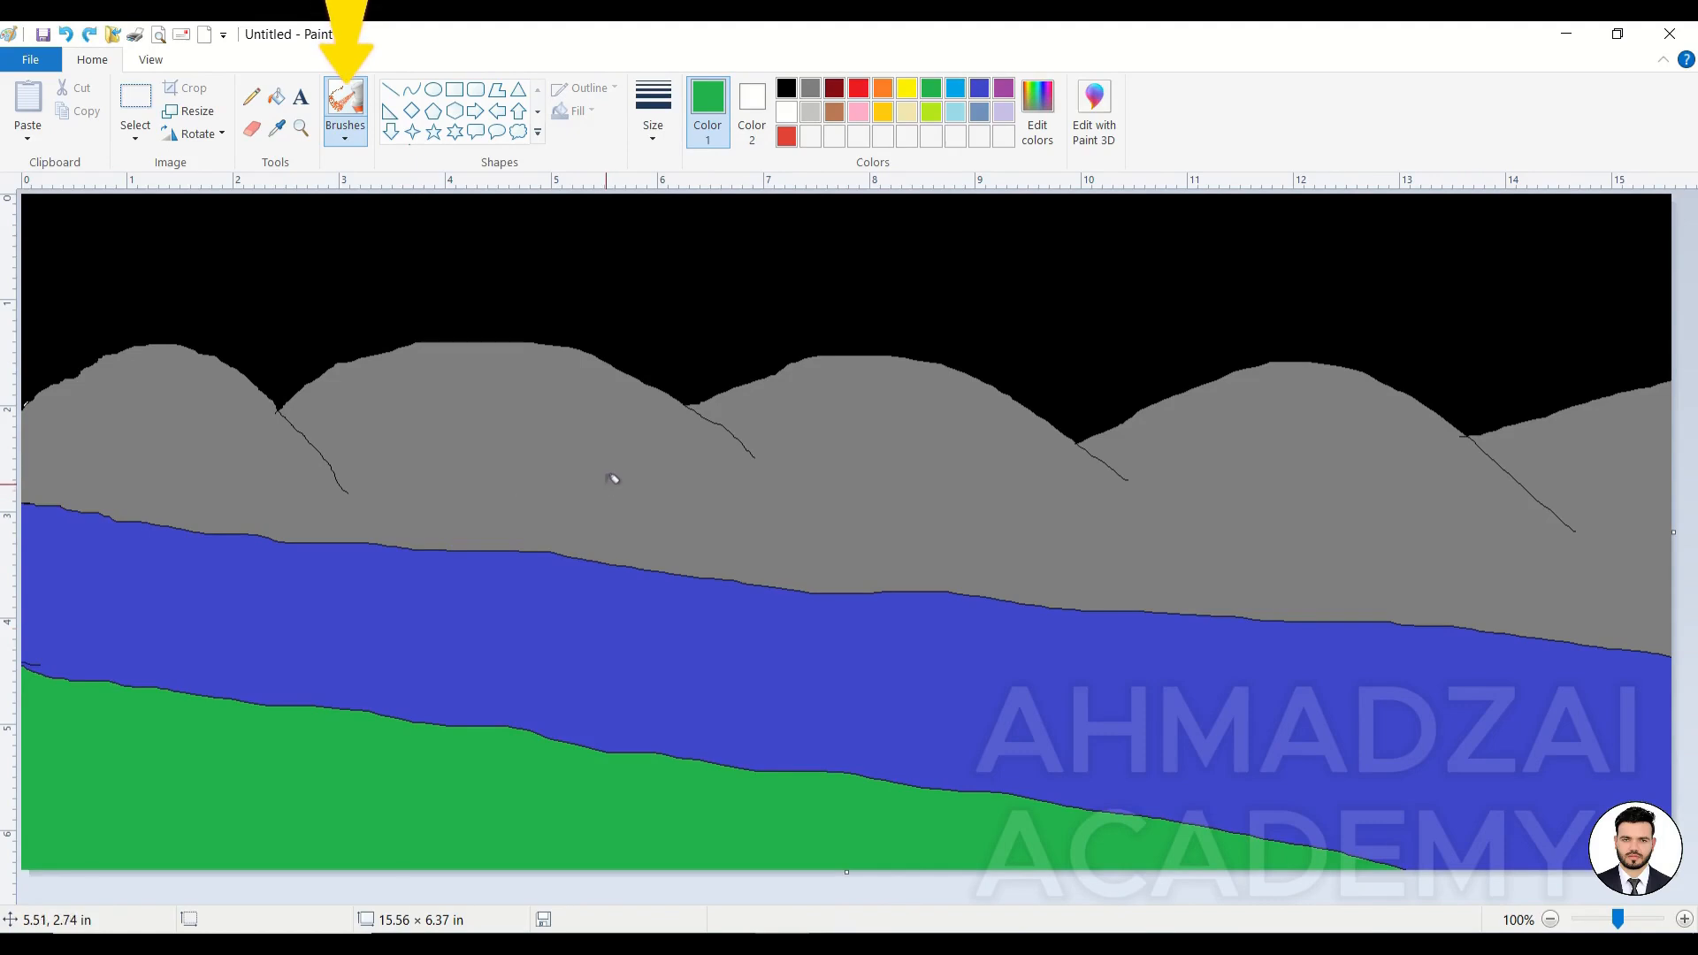
click(859, 88)
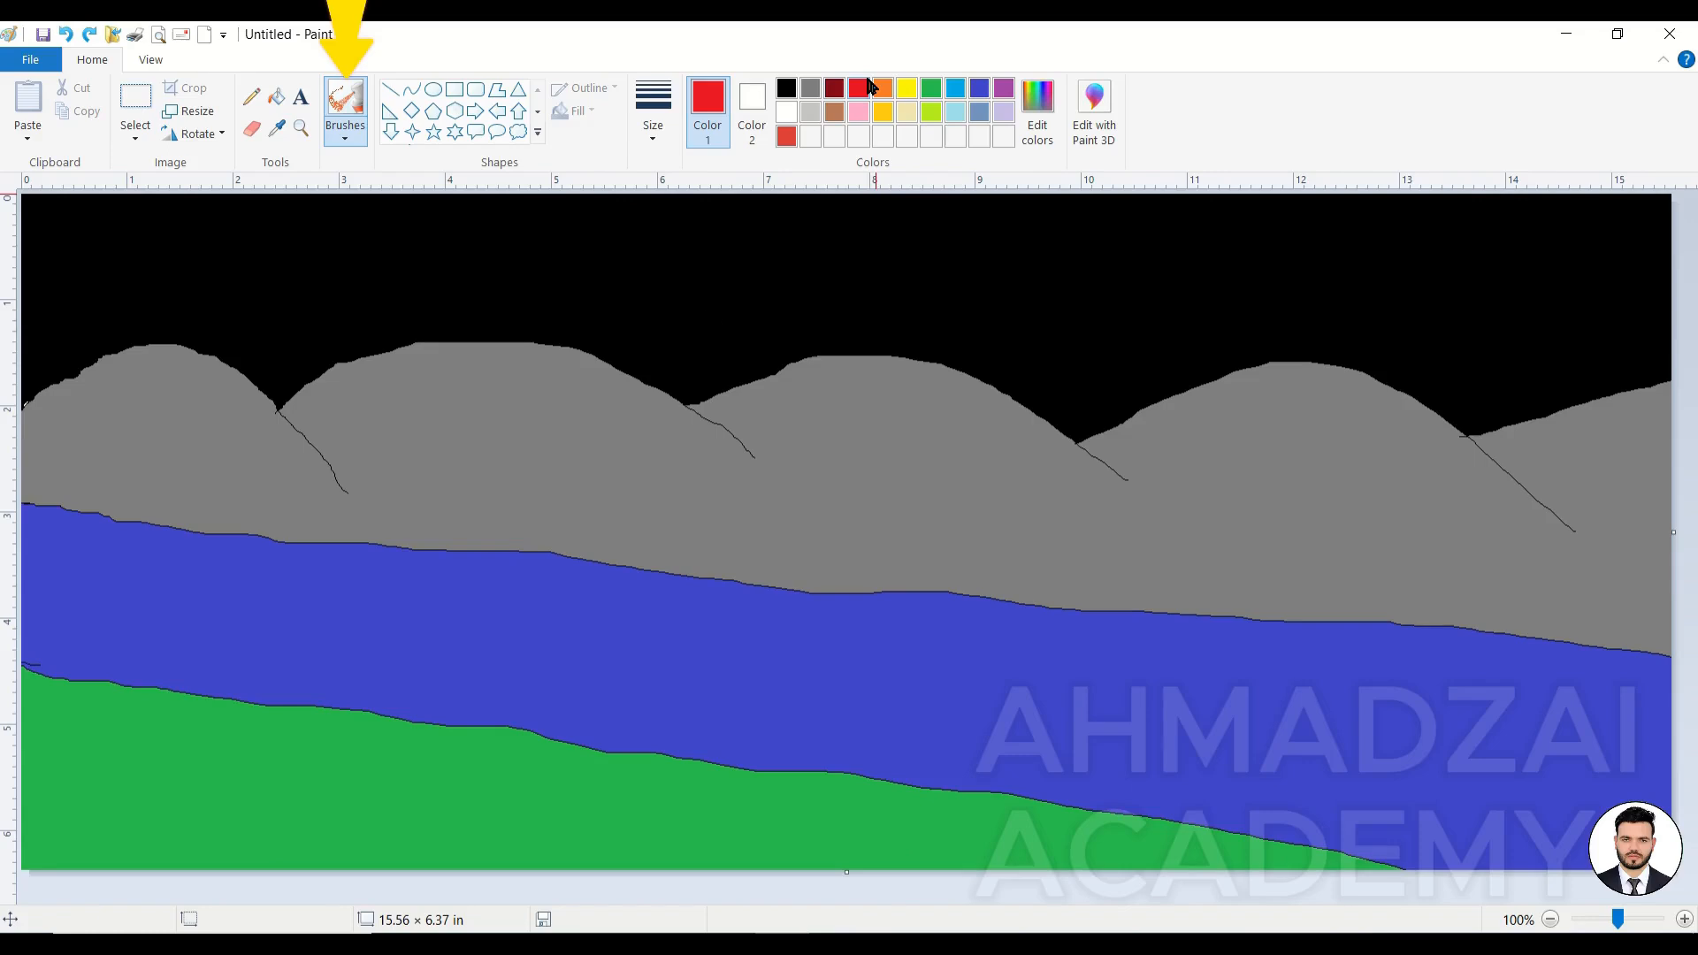
drag(36, 487, 145, 501)
key(ctrl+z)
drag(89, 489, 413, 517)
mouse_move(581, 522)
mouse_down()
mouse_move(673, 545)
mouse_move(975, 557)
mouse_up()
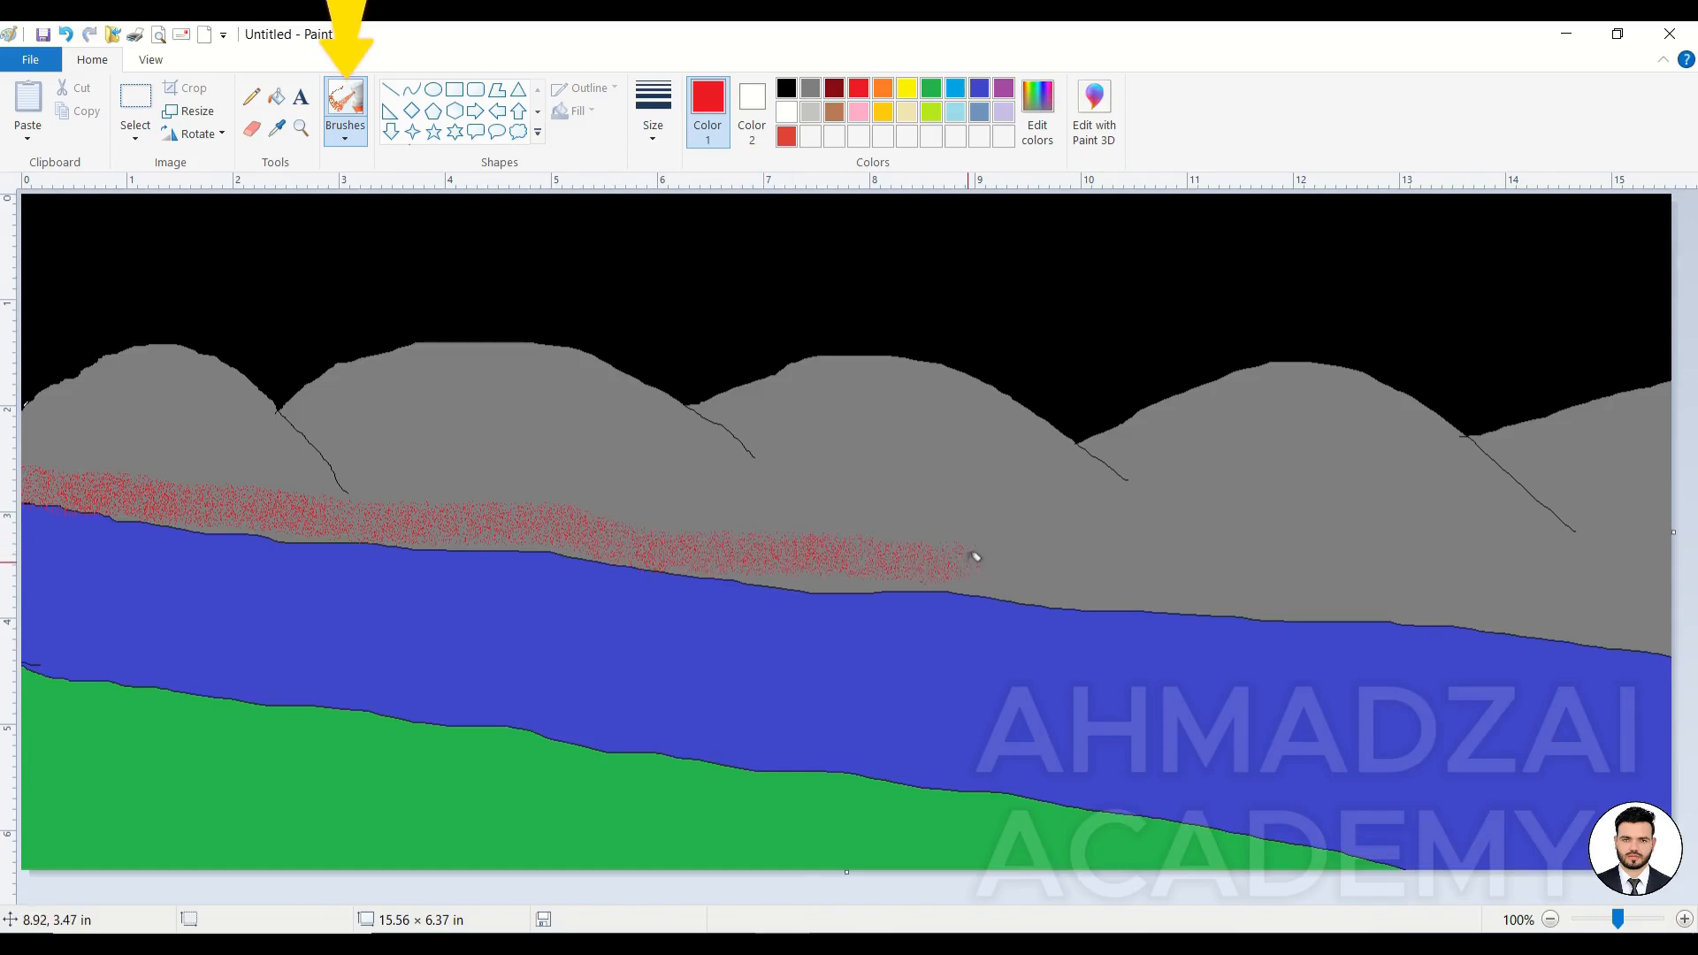
drag(1090, 574, 1192, 587)
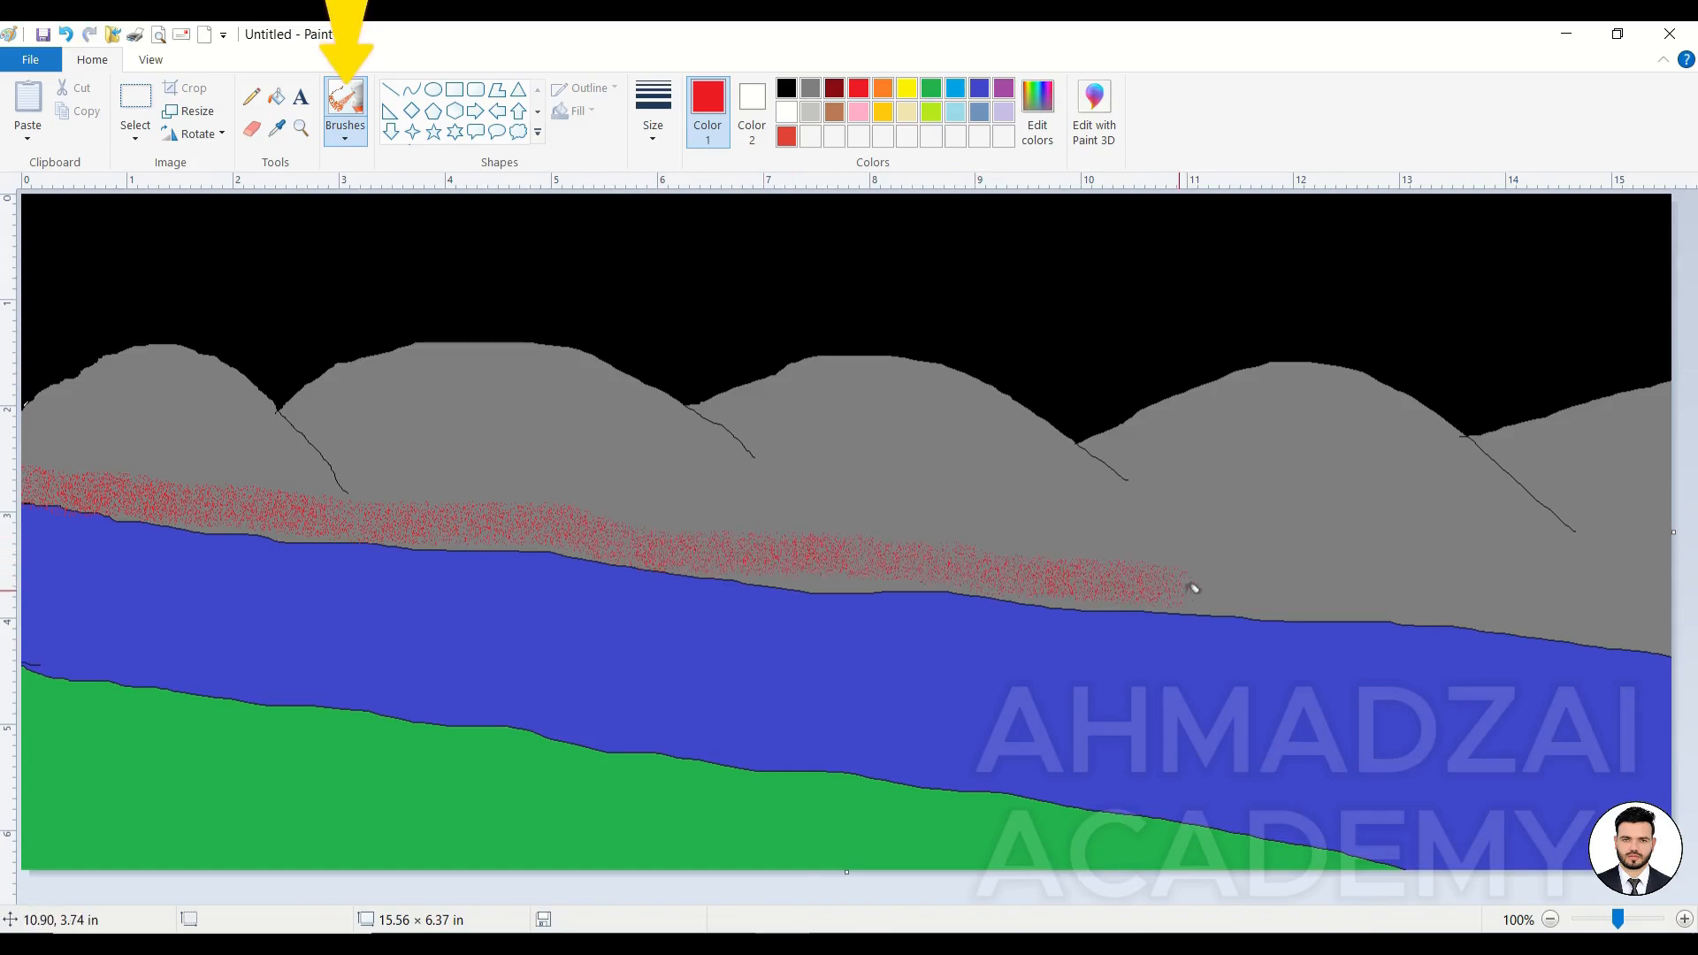
drag(1337, 592, 1613, 619)
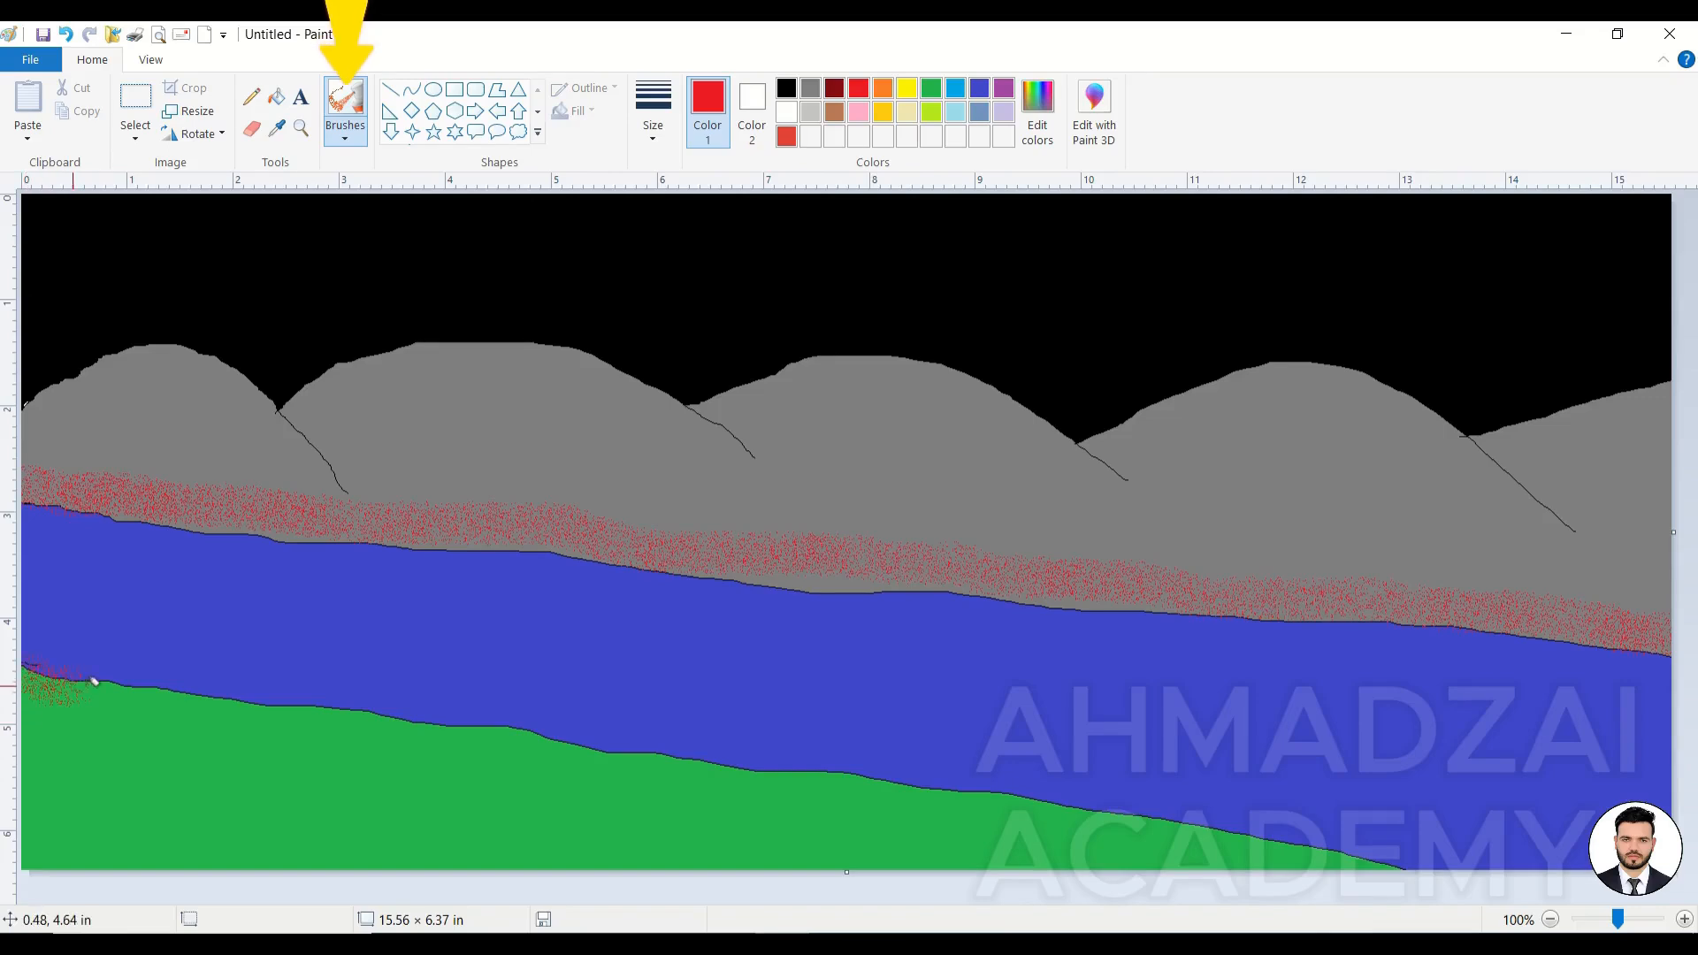
Step: Spray a red speckled band along the river's lower bank, over the edge of the green ground
drag(196, 689, 289, 708)
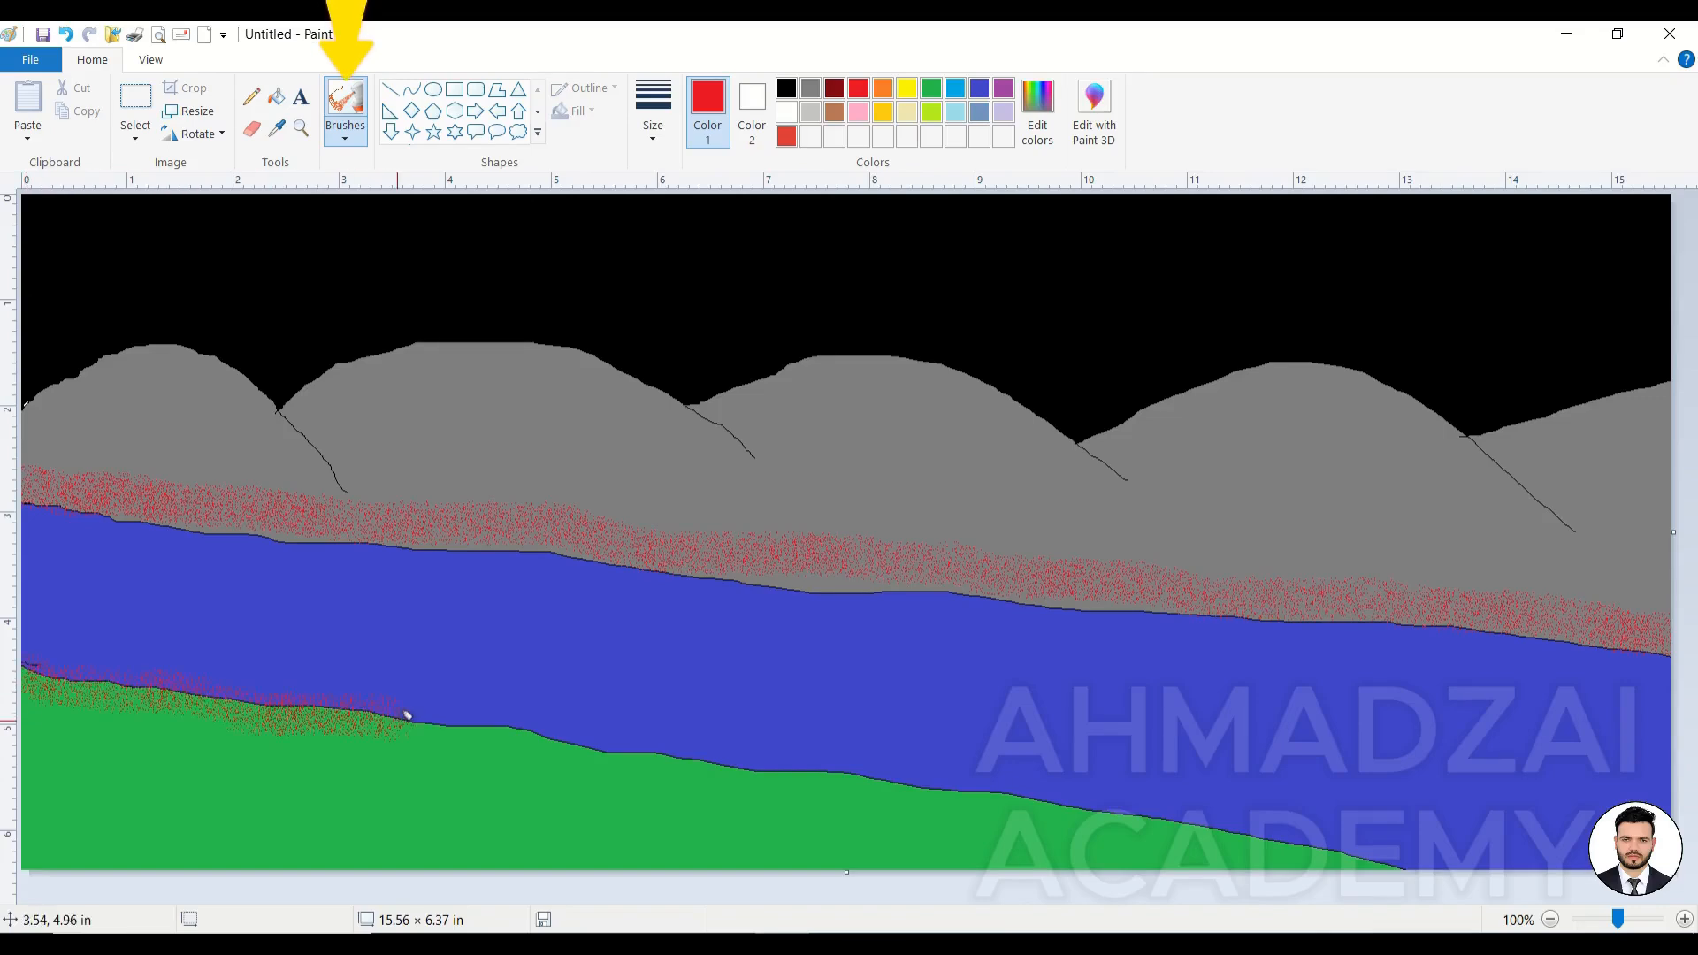
drag(485, 734, 544, 736)
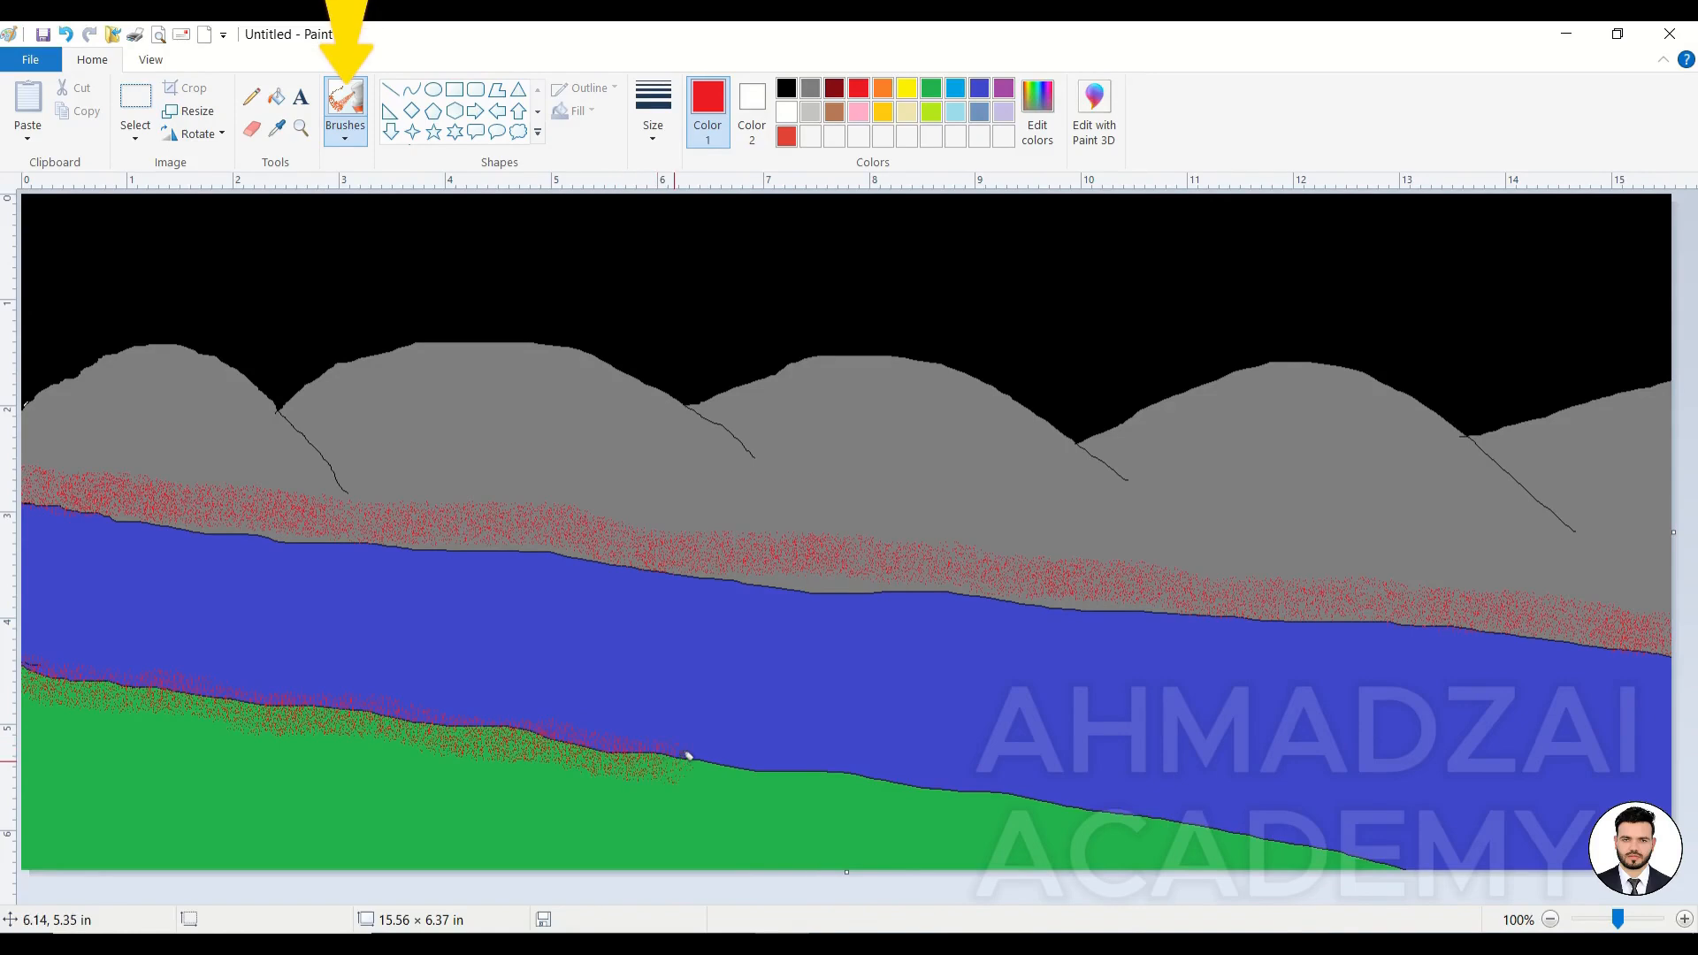
drag(782, 772, 975, 790)
drag(1081, 817, 1191, 830)
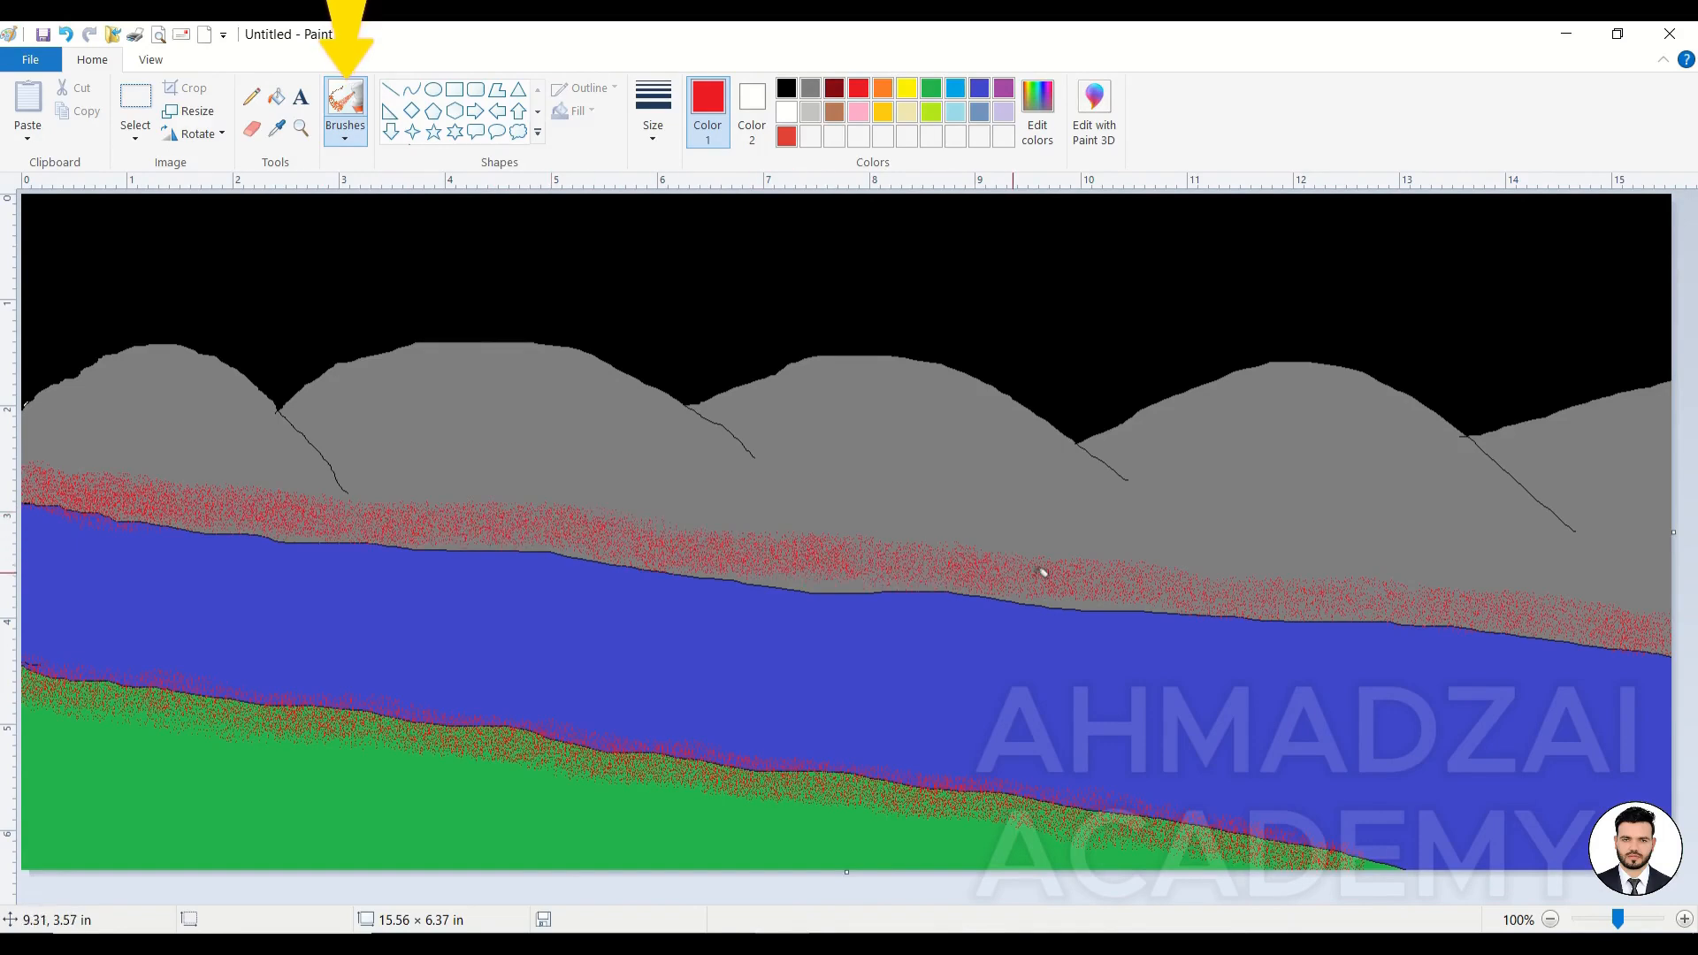
Step: Spray yellow speckles over the red bands along both riverbanks
click(906, 89)
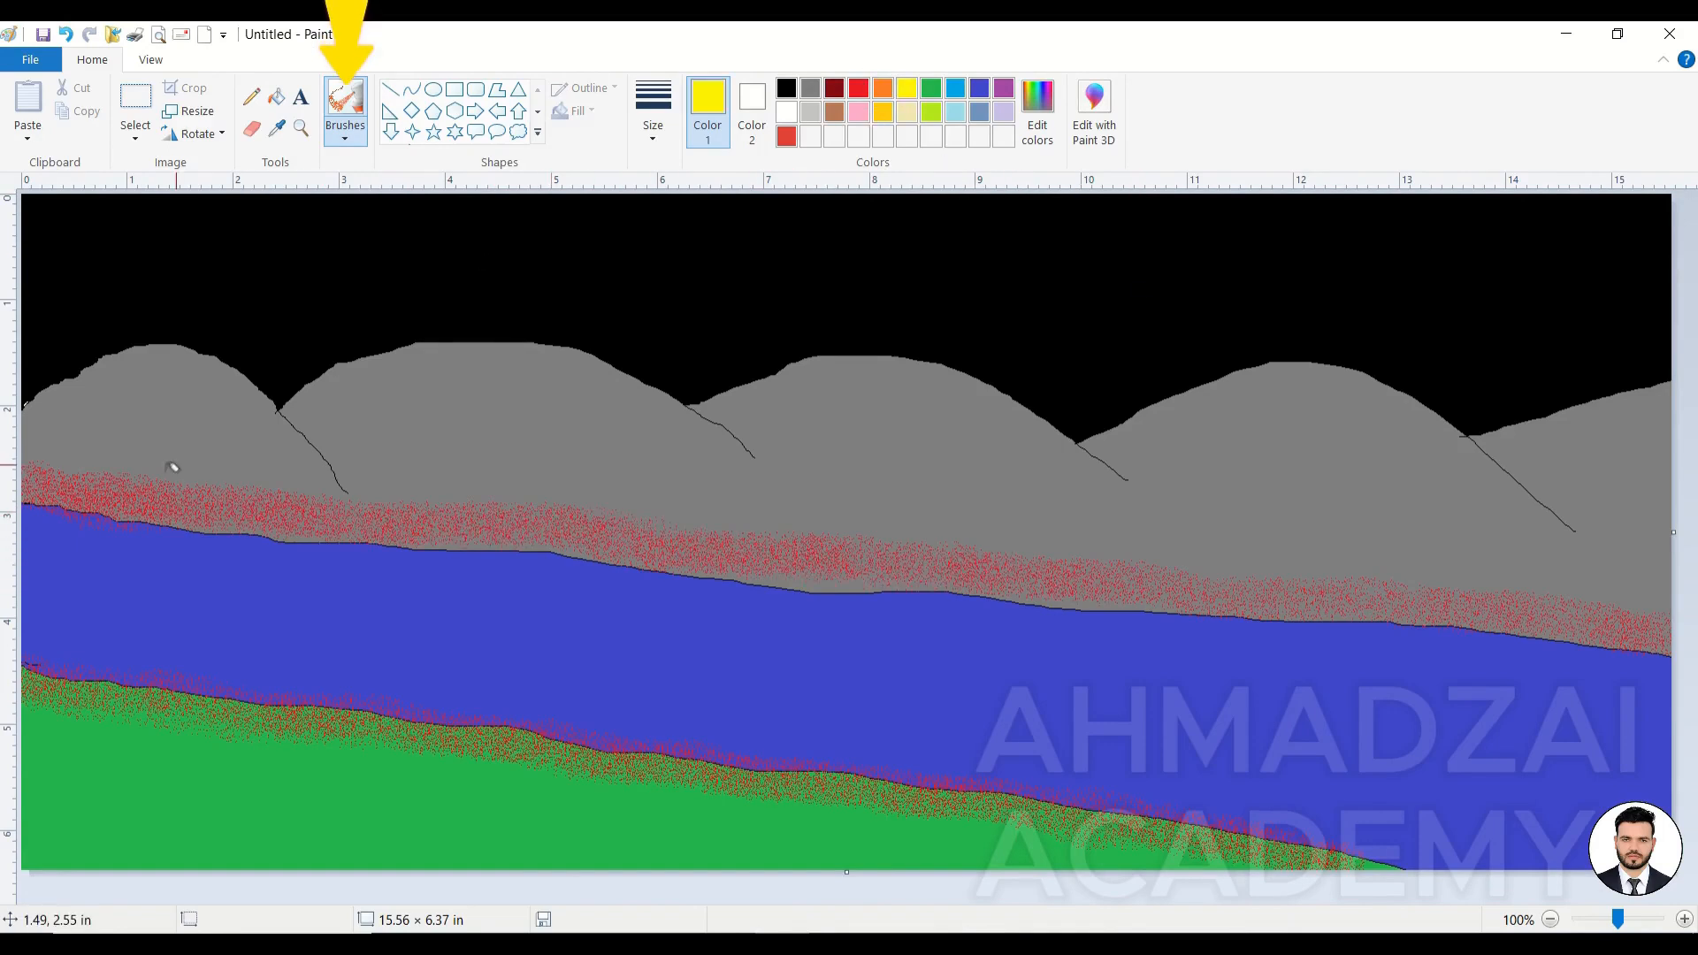
mouse_move(49, 481)
mouse_down()
mouse_move(1260, 601)
mouse_move(1592, 610)
mouse_up()
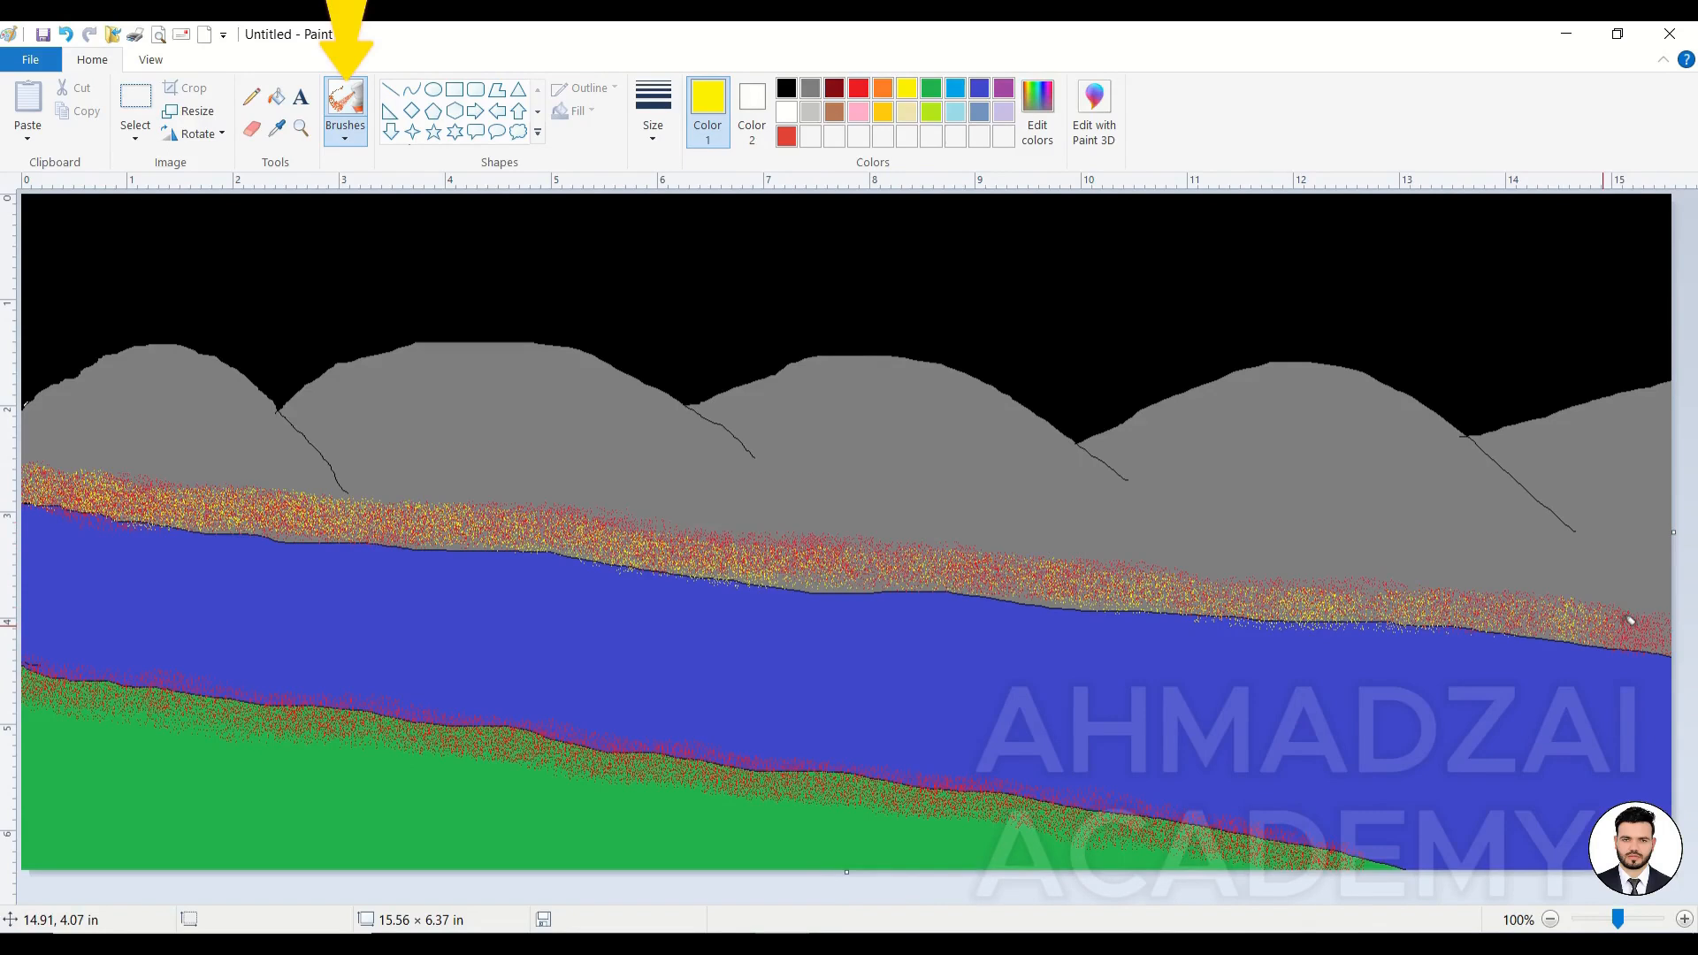
mouse_move(61, 676)
mouse_down()
mouse_move(1092, 804)
mouse_move(1392, 868)
mouse_up()
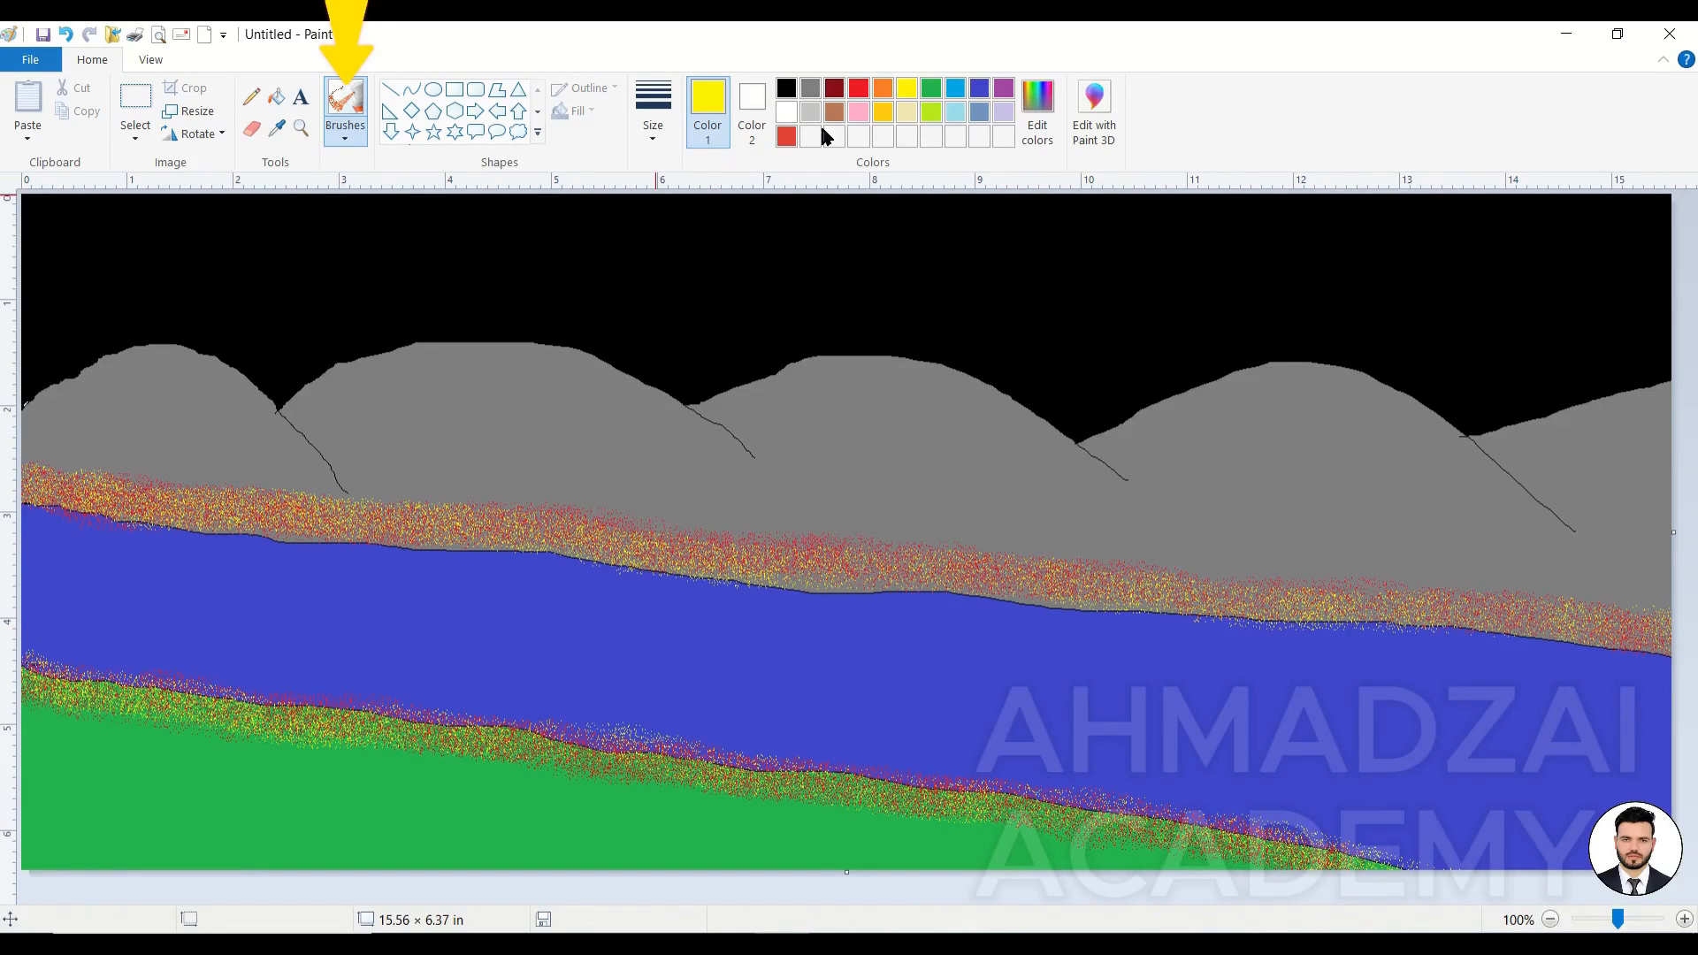
Step: Spray a green tree with a trunk and round crown above the dip between the two rightmost hills
click(931, 89)
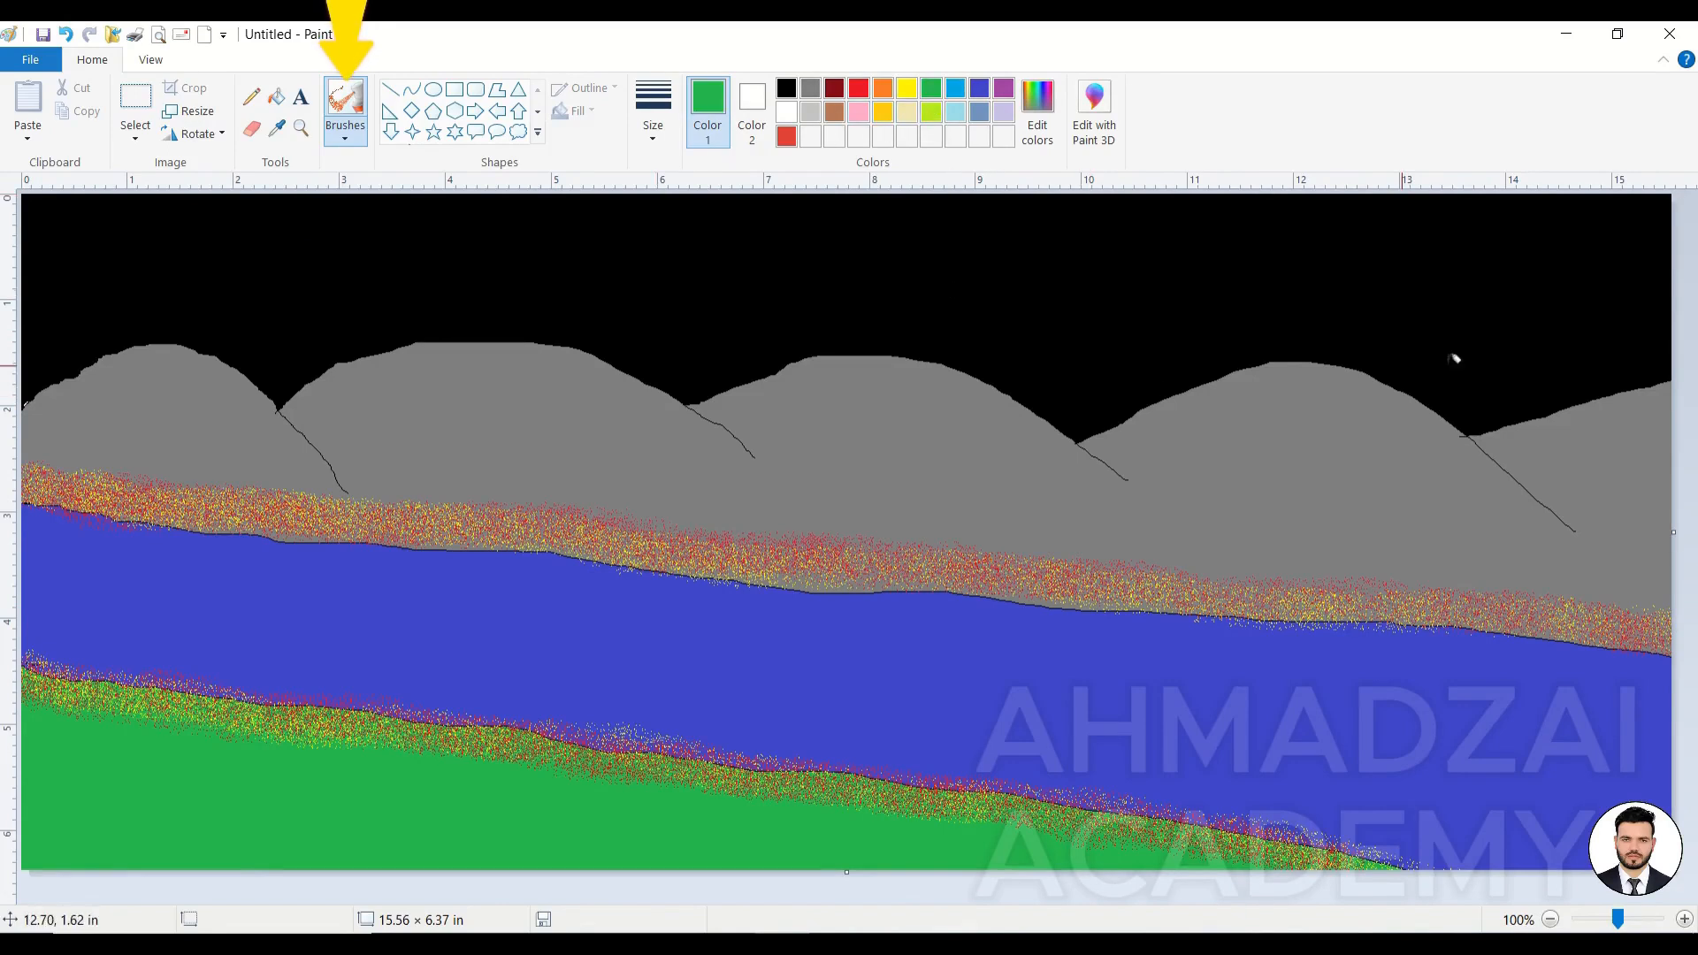
mouse_move(1460, 362)
mouse_down()
mouse_move(1464, 408)
mouse_move(1465, 351)
mouse_move(1420, 338)
mouse_move(1429, 295)
mouse_move(1469, 277)
mouse_move(1511, 321)
mouse_move(1480, 340)
mouse_move(1497, 330)
mouse_move(1470, 310)
mouse_move(1443, 336)
mouse_move(1428, 317)
mouse_move(1454, 286)
mouse_move(1510, 289)
mouse_move(1493, 350)
mouse_move(1517, 318)
mouse_move(1447, 312)
mouse_up()
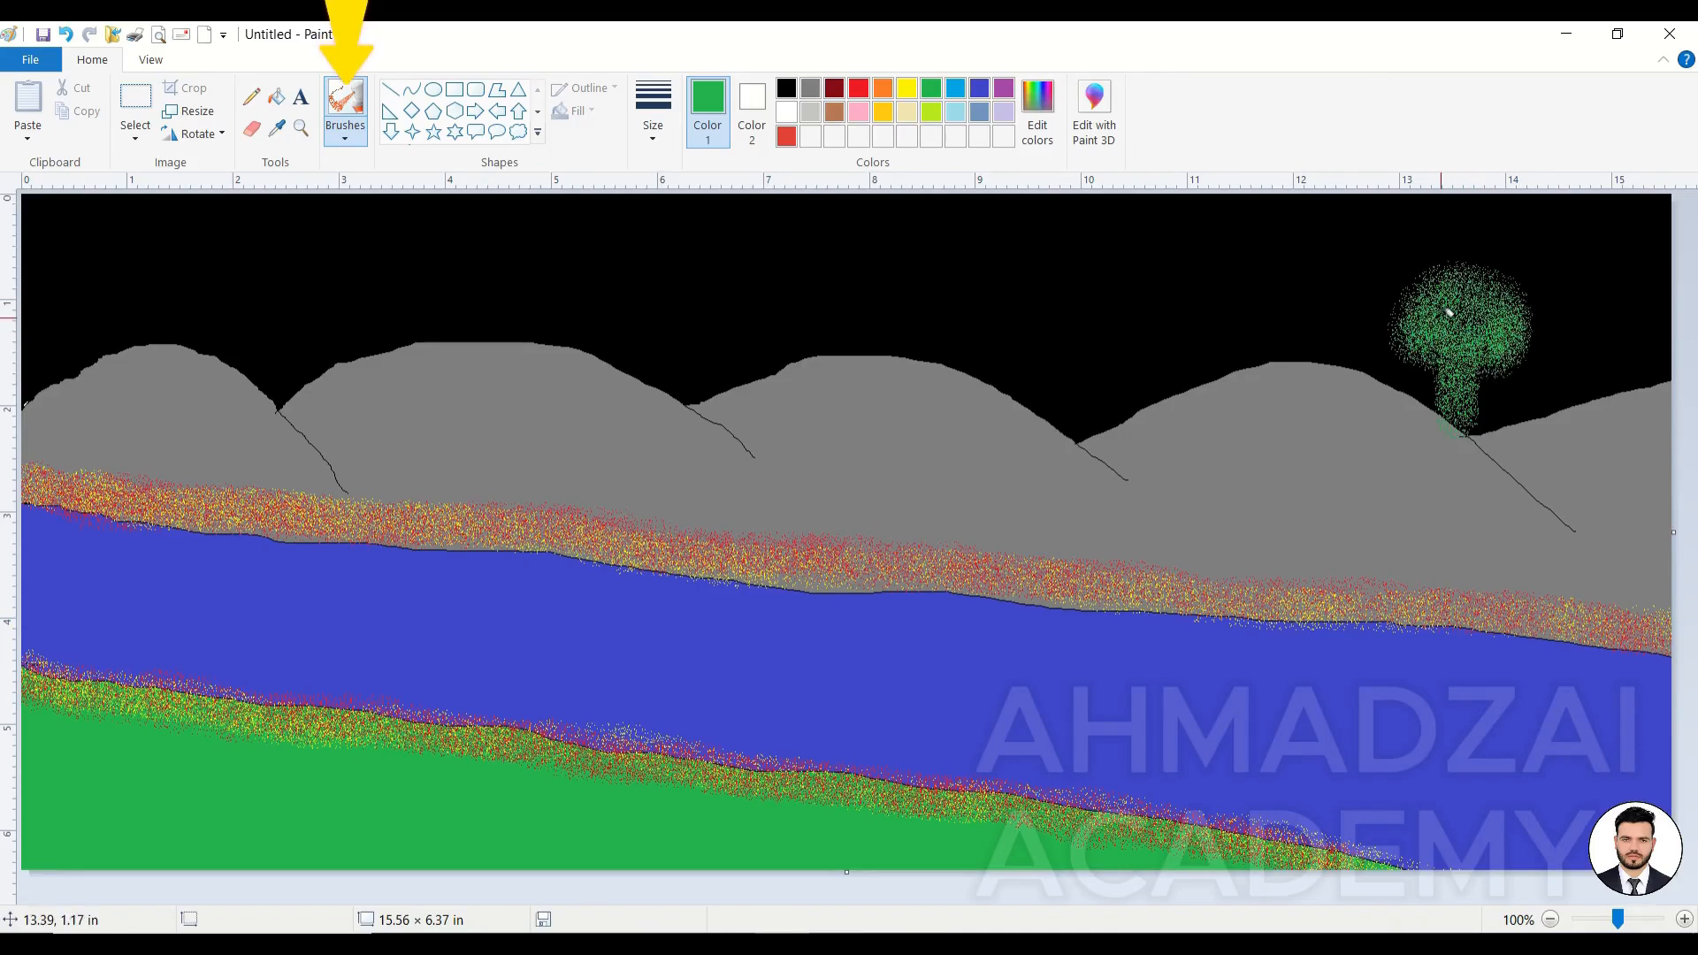
Step: Add a custom dark green (Red 20, Green 107, Blue 47) and spray it over the tree as shading
click(1038, 115)
drag(1096, 469, 1089, 493)
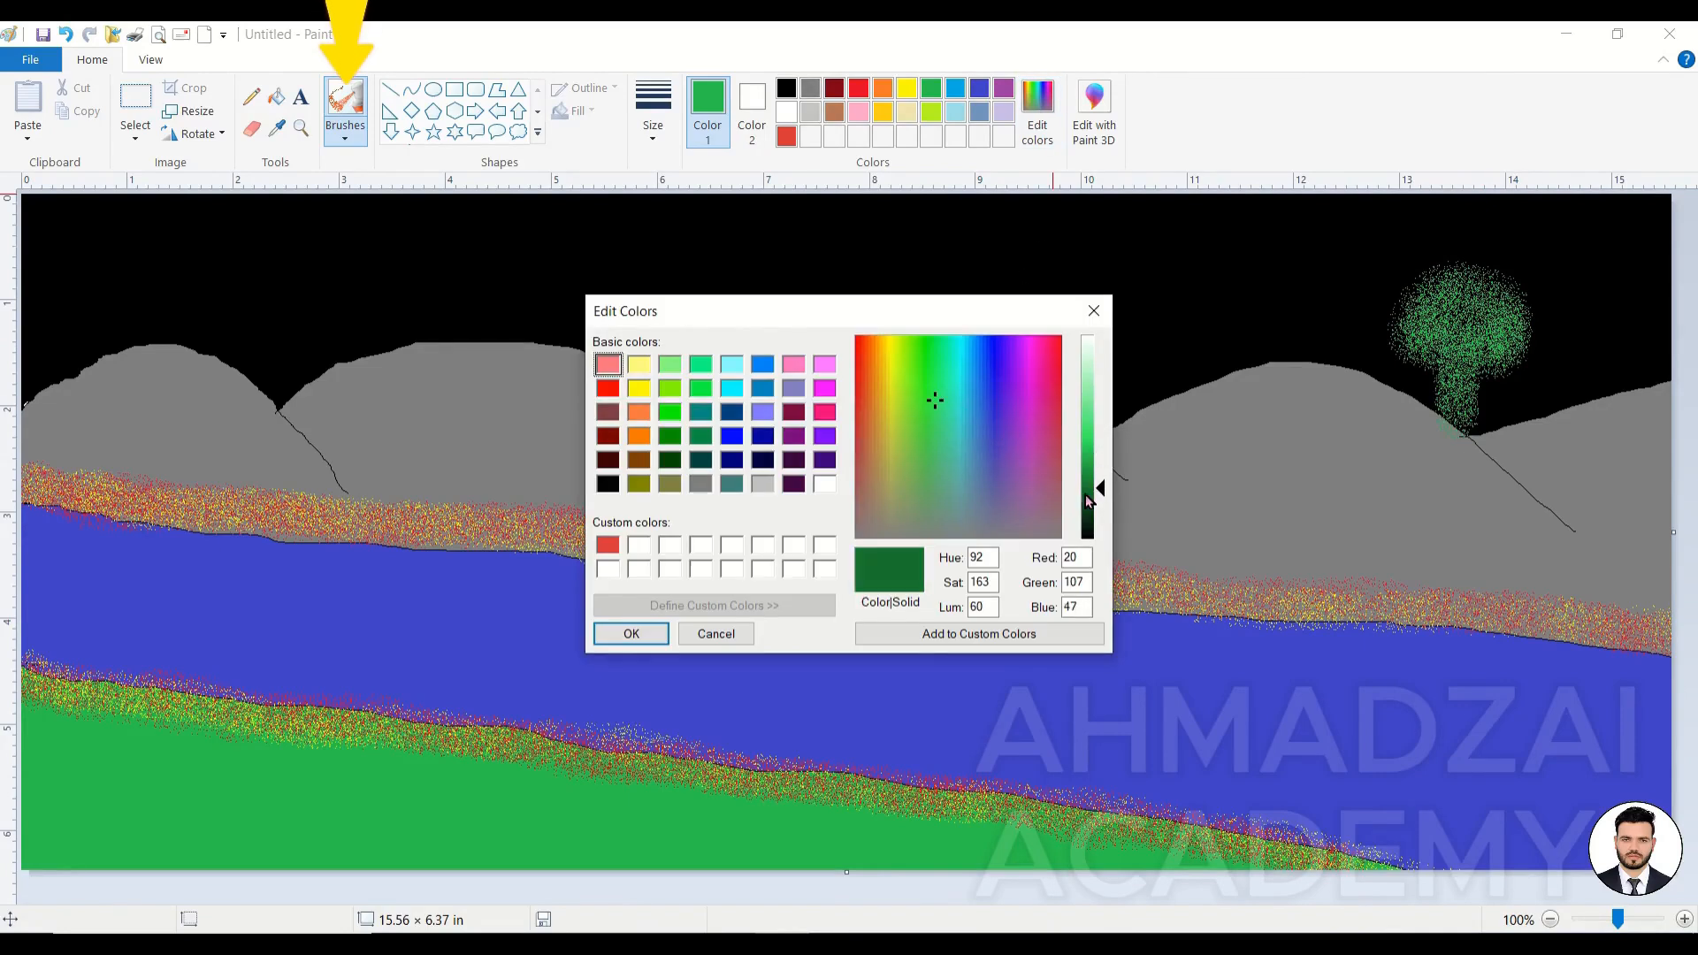
click(990, 633)
click(630, 633)
mouse_move(1450, 336)
mouse_down()
mouse_move(1462, 303)
mouse_move(1440, 308)
mouse_move(1508, 316)
mouse_up()
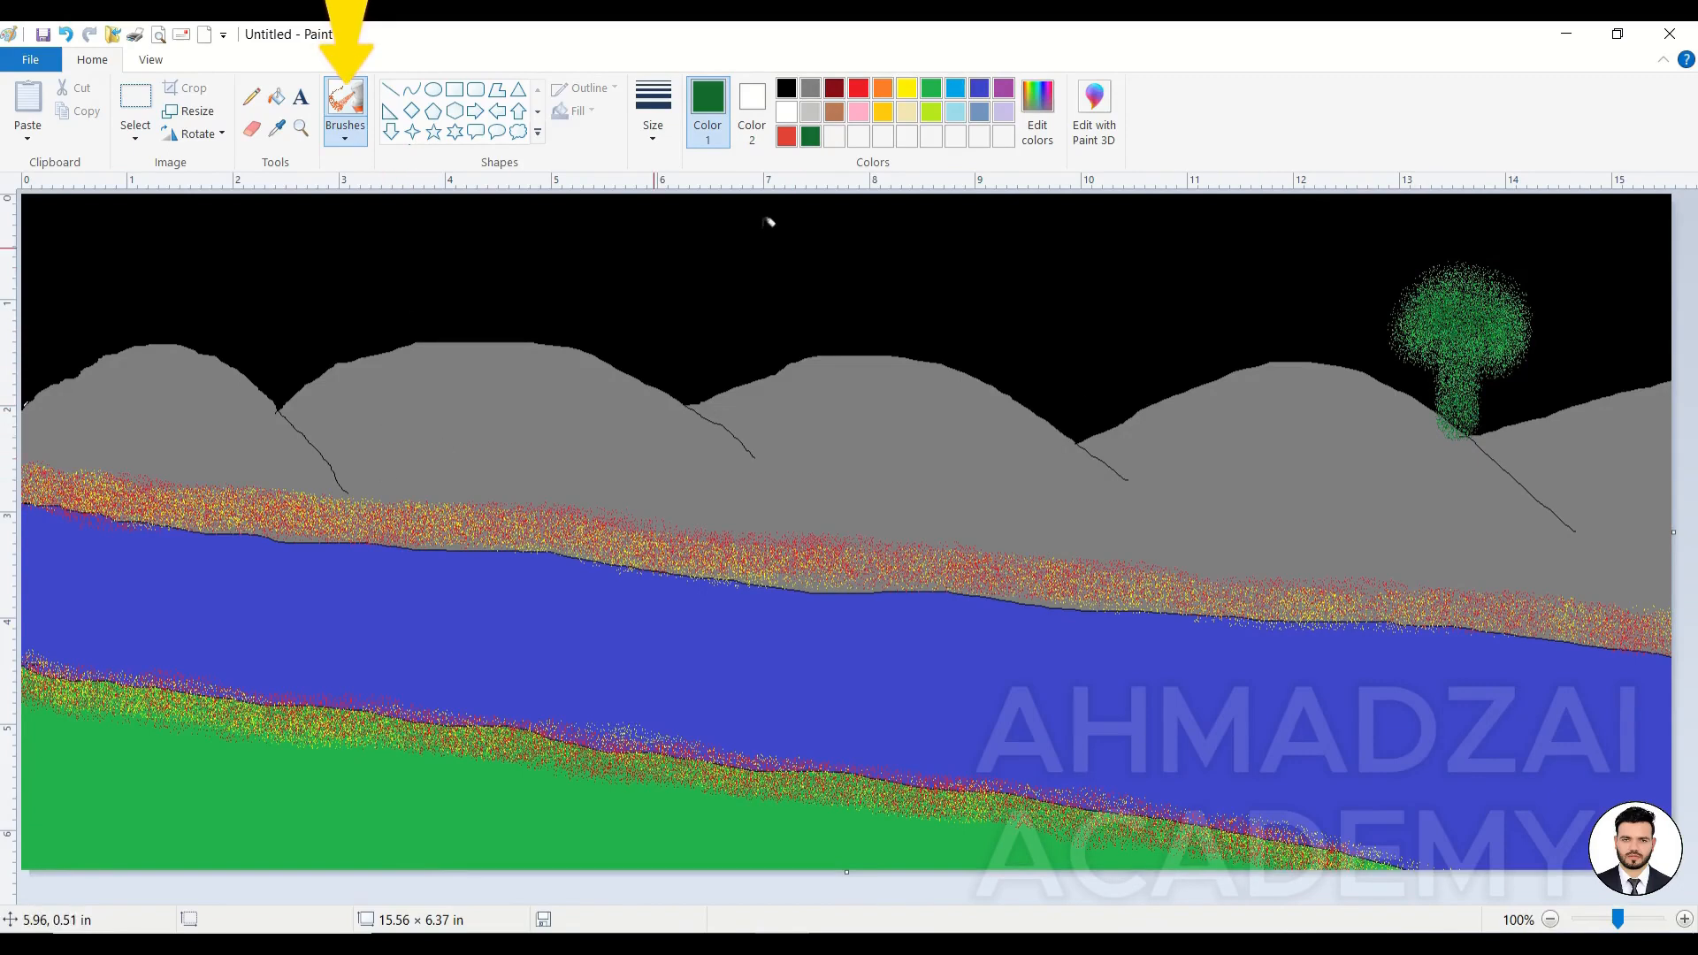
Step: Draw a white-outlined circle about 1.38 × 1.38 in in the sky above the dip between the third and fourth hills, with Color 2 black
click(752, 106)
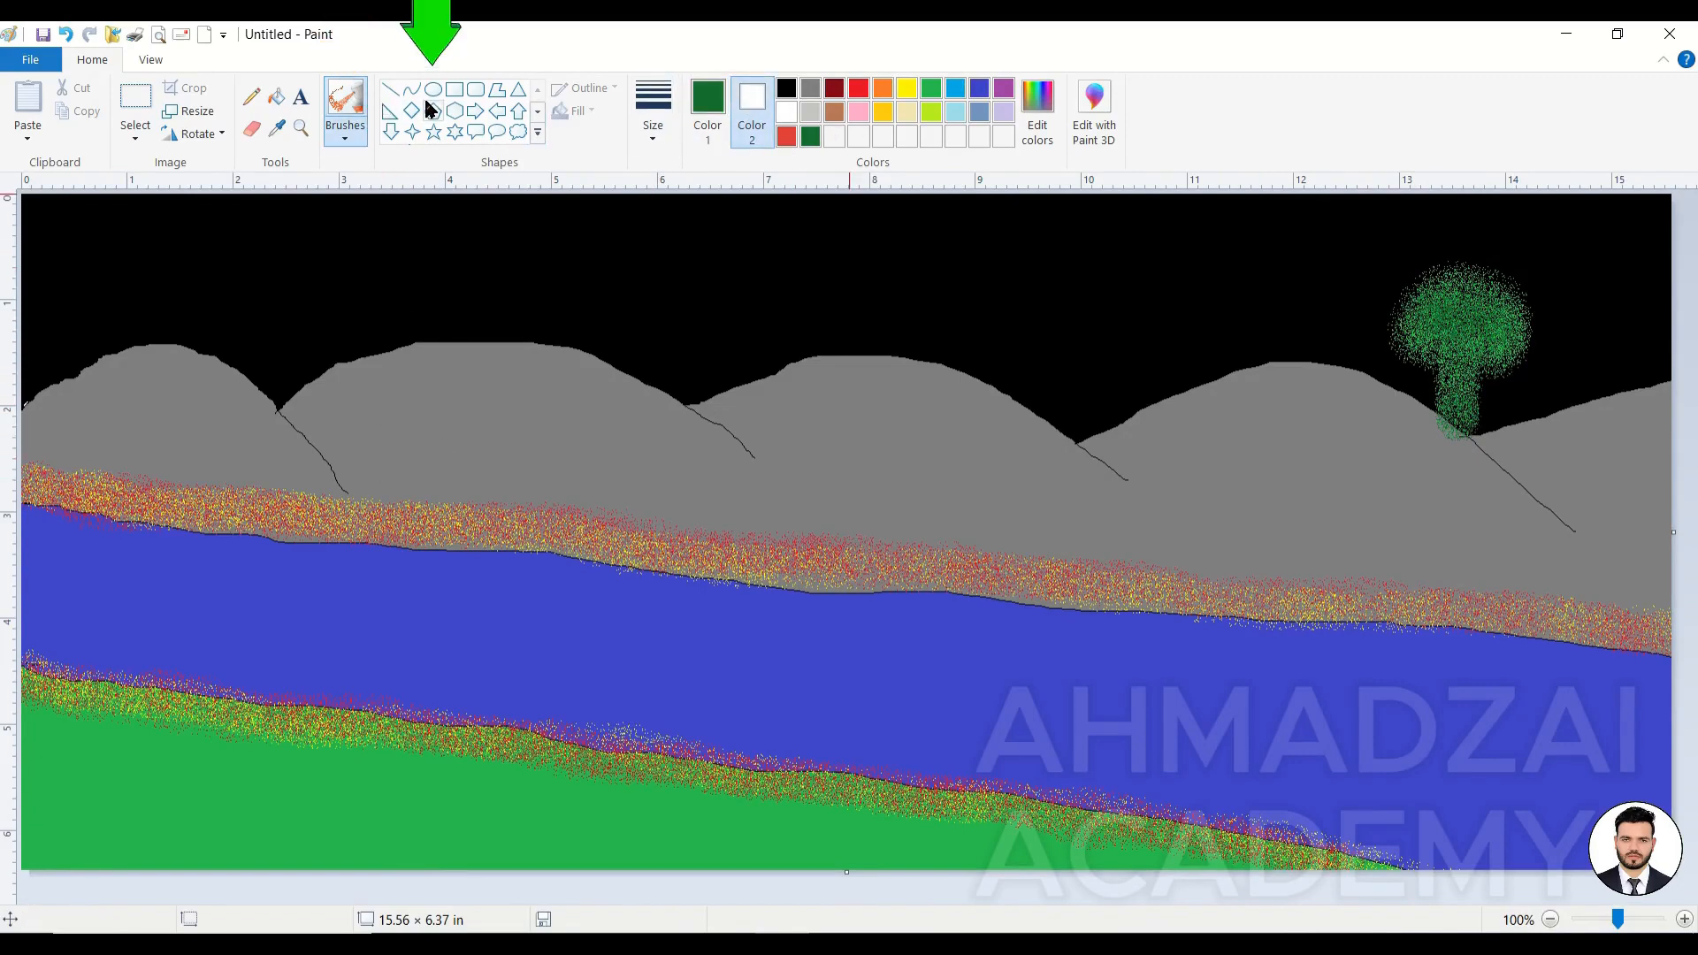
click(432, 89)
click(786, 88)
click(707, 102)
click(786, 111)
mouse_move(965, 264)
mouse_down()
mouse_move(1108, 399)
mouse_move(1095, 346)
mouse_up()
Step: Give the circle a solid color fill in white
click(574, 111)
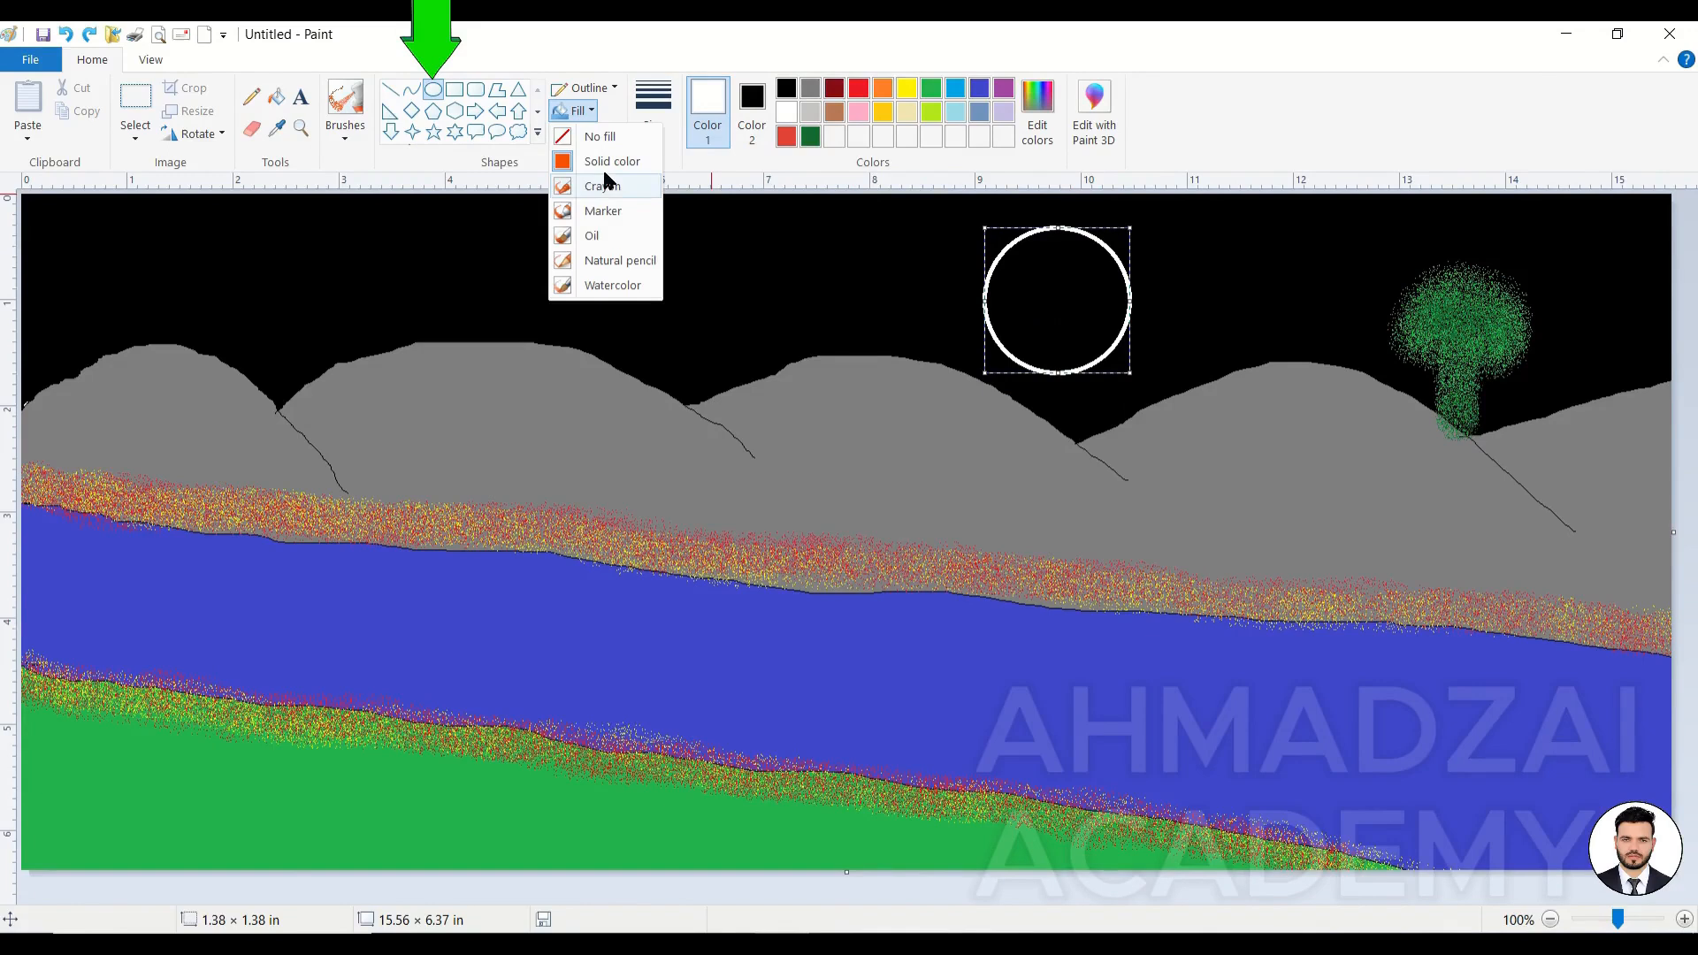
click(603, 161)
click(751, 101)
click(786, 111)
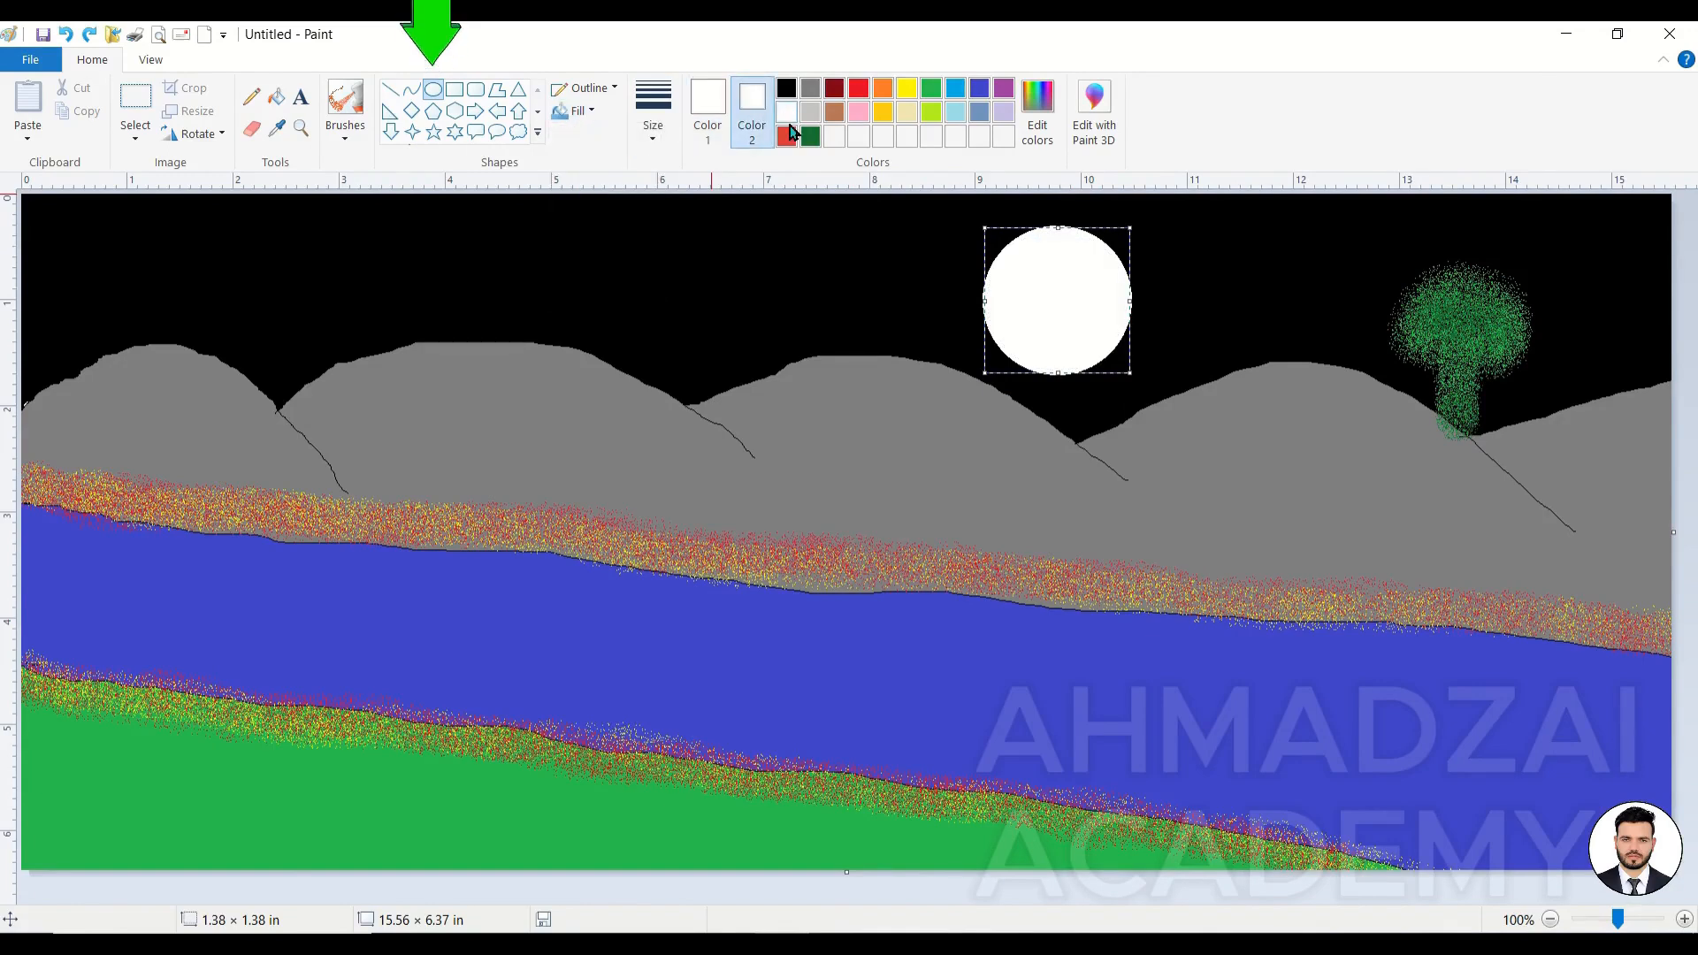
Step: Remove the white circle's outline and shrink it slightly to form a full moon
click(591, 89)
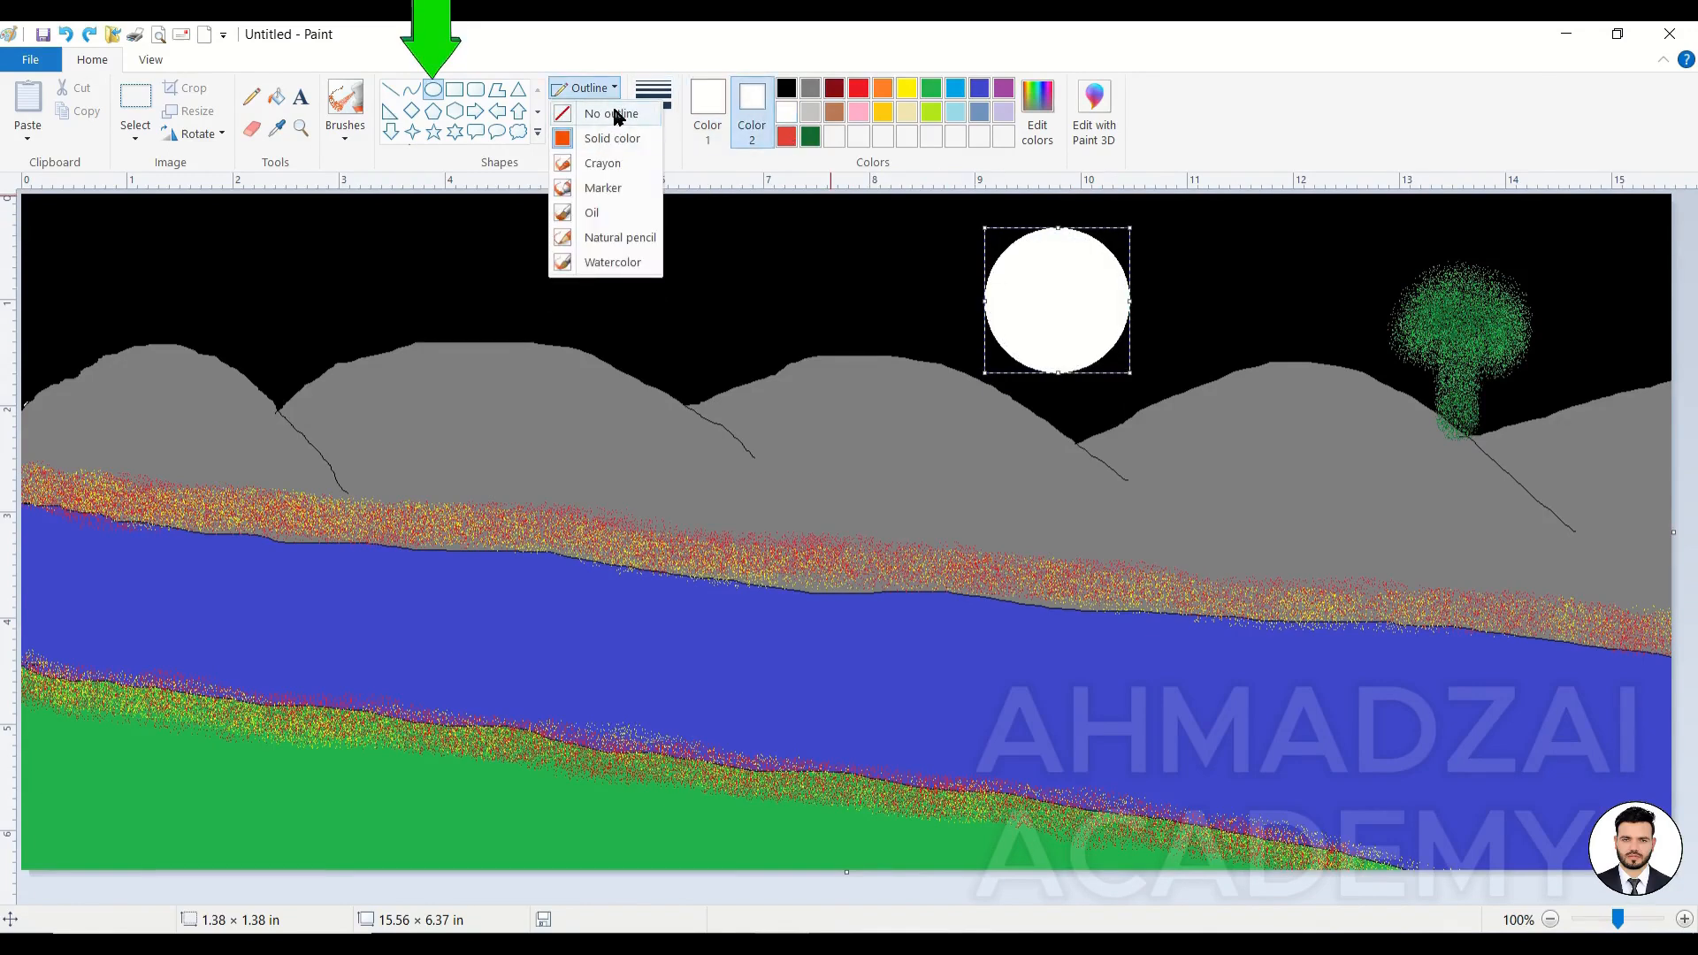
click(616, 114)
drag(1130, 373, 1079, 308)
click(776, 265)
Step: Set both colors to black and use a rectangular selection to place a copy of the white moon just right of the original
click(142, 126)
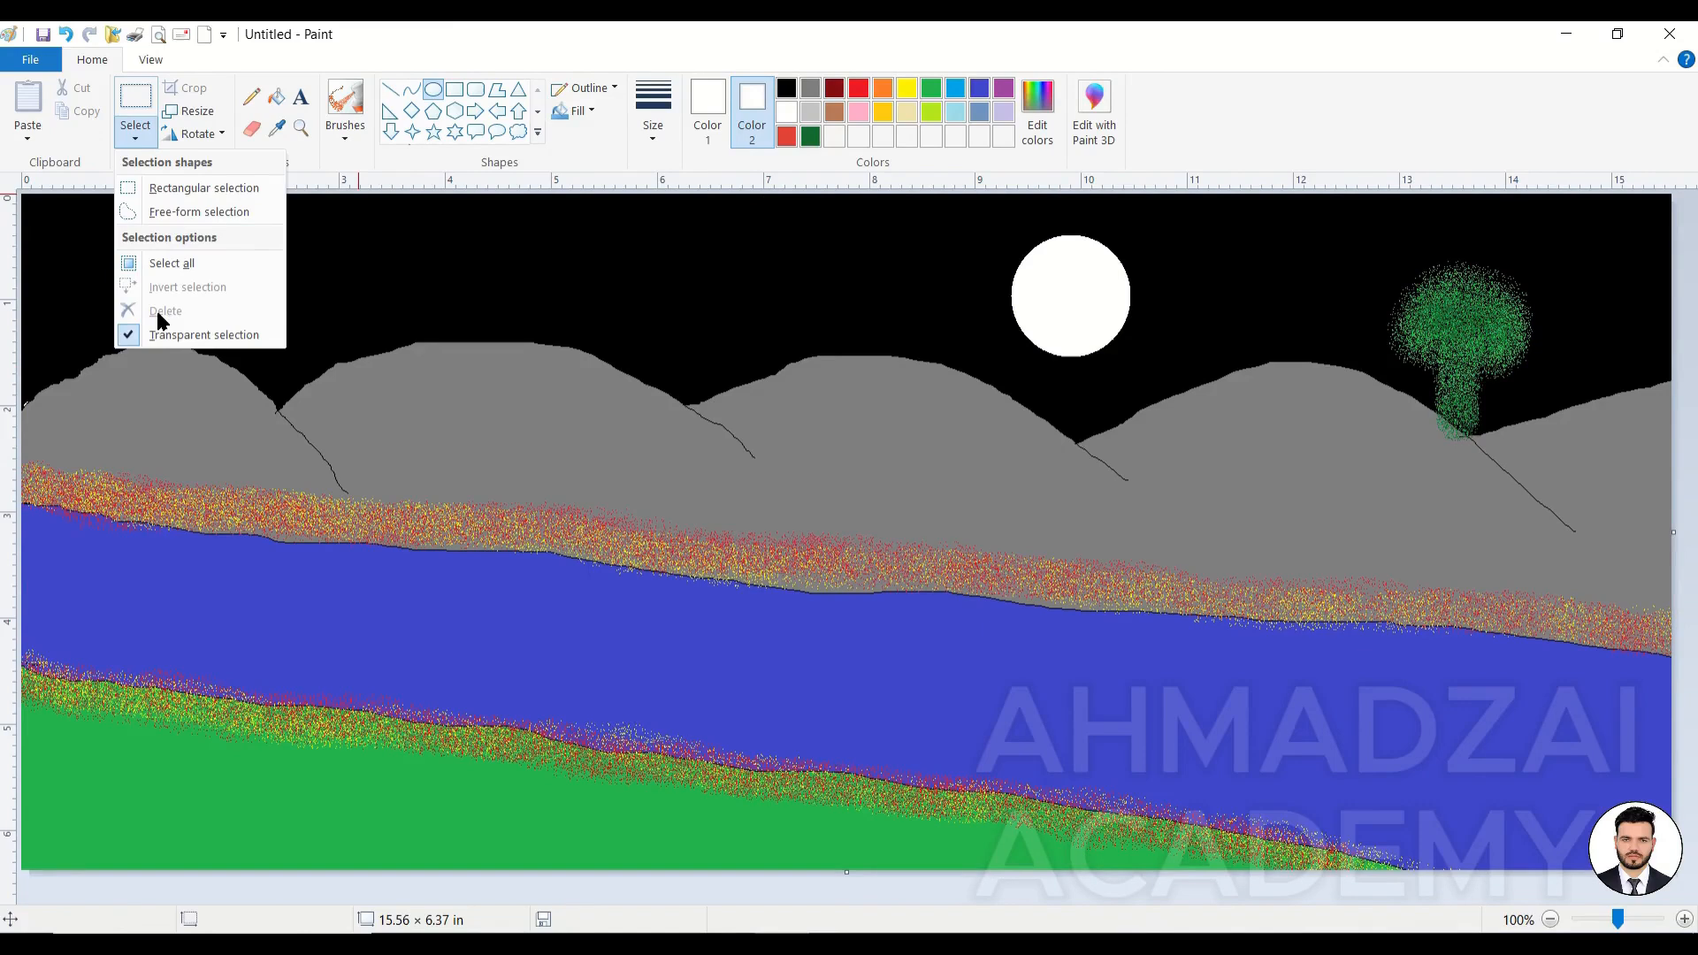
click(165, 188)
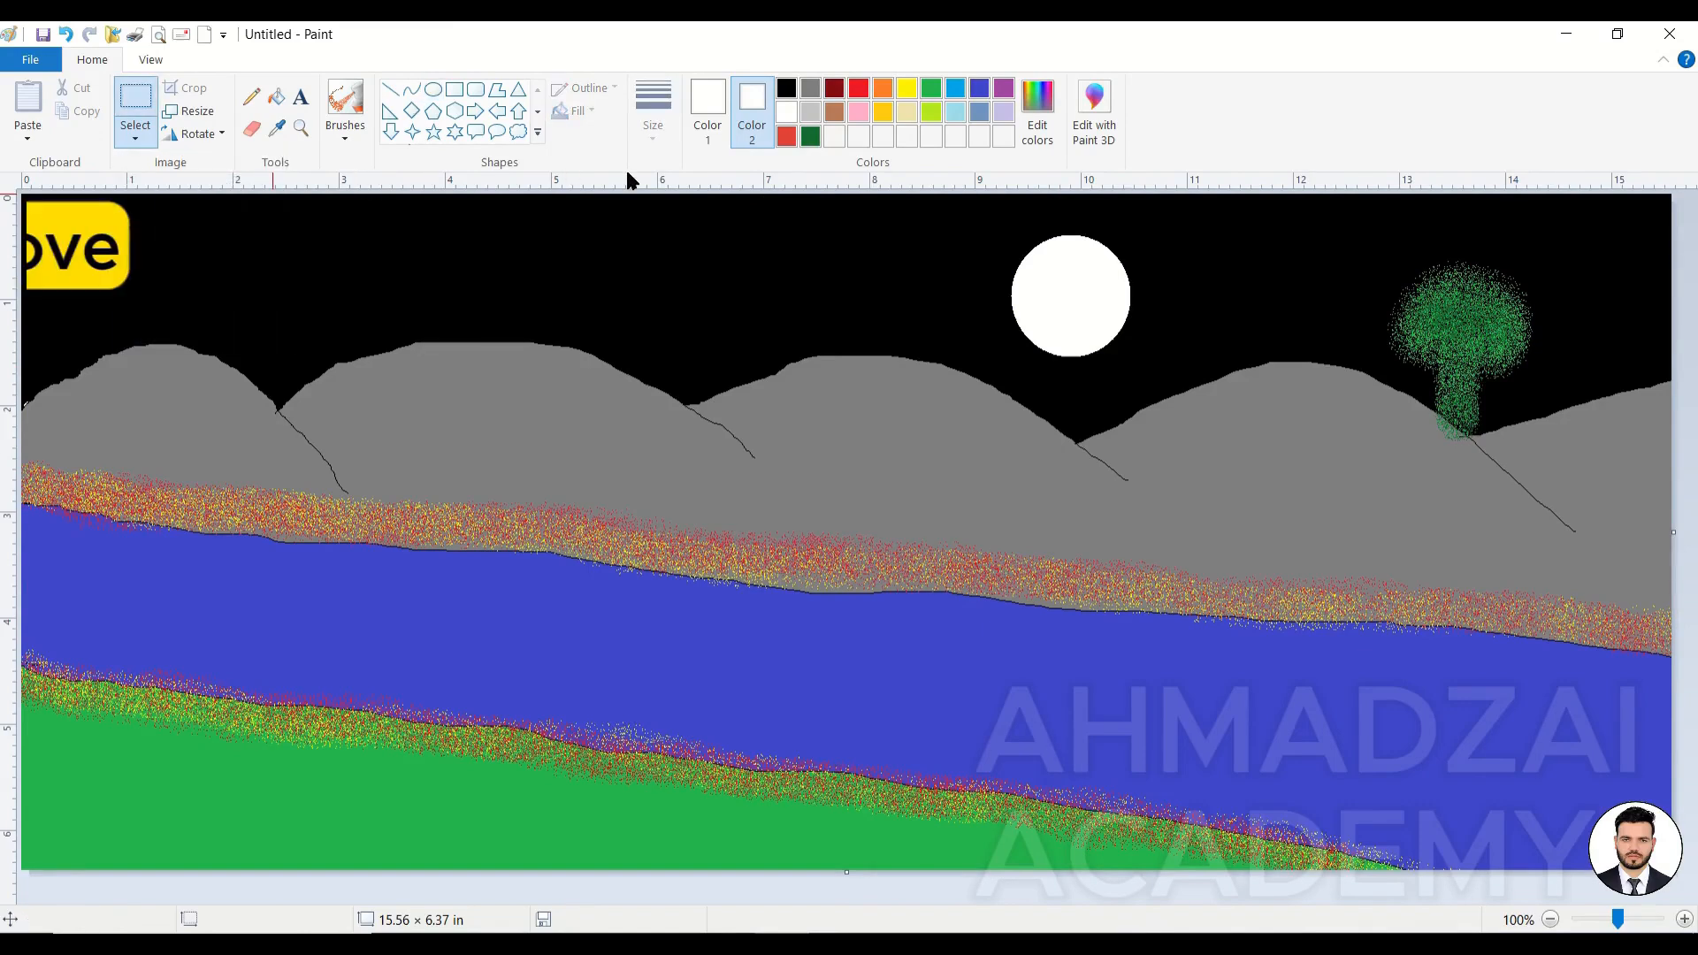
click(786, 88)
click(708, 106)
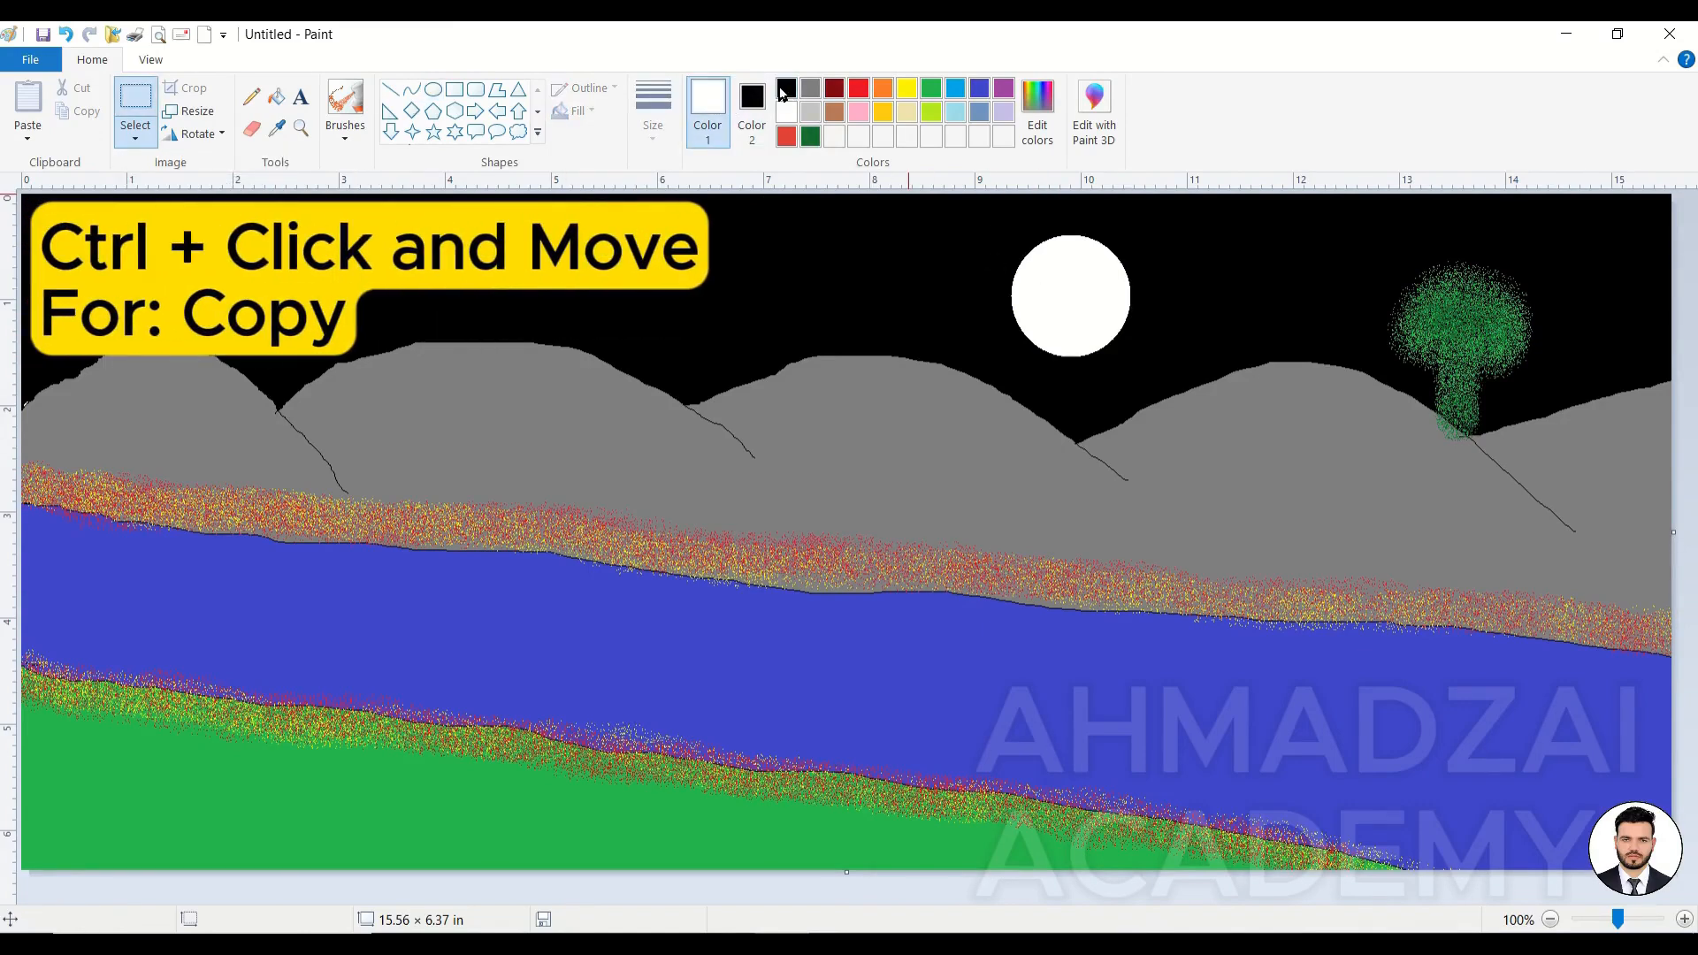
click(787, 92)
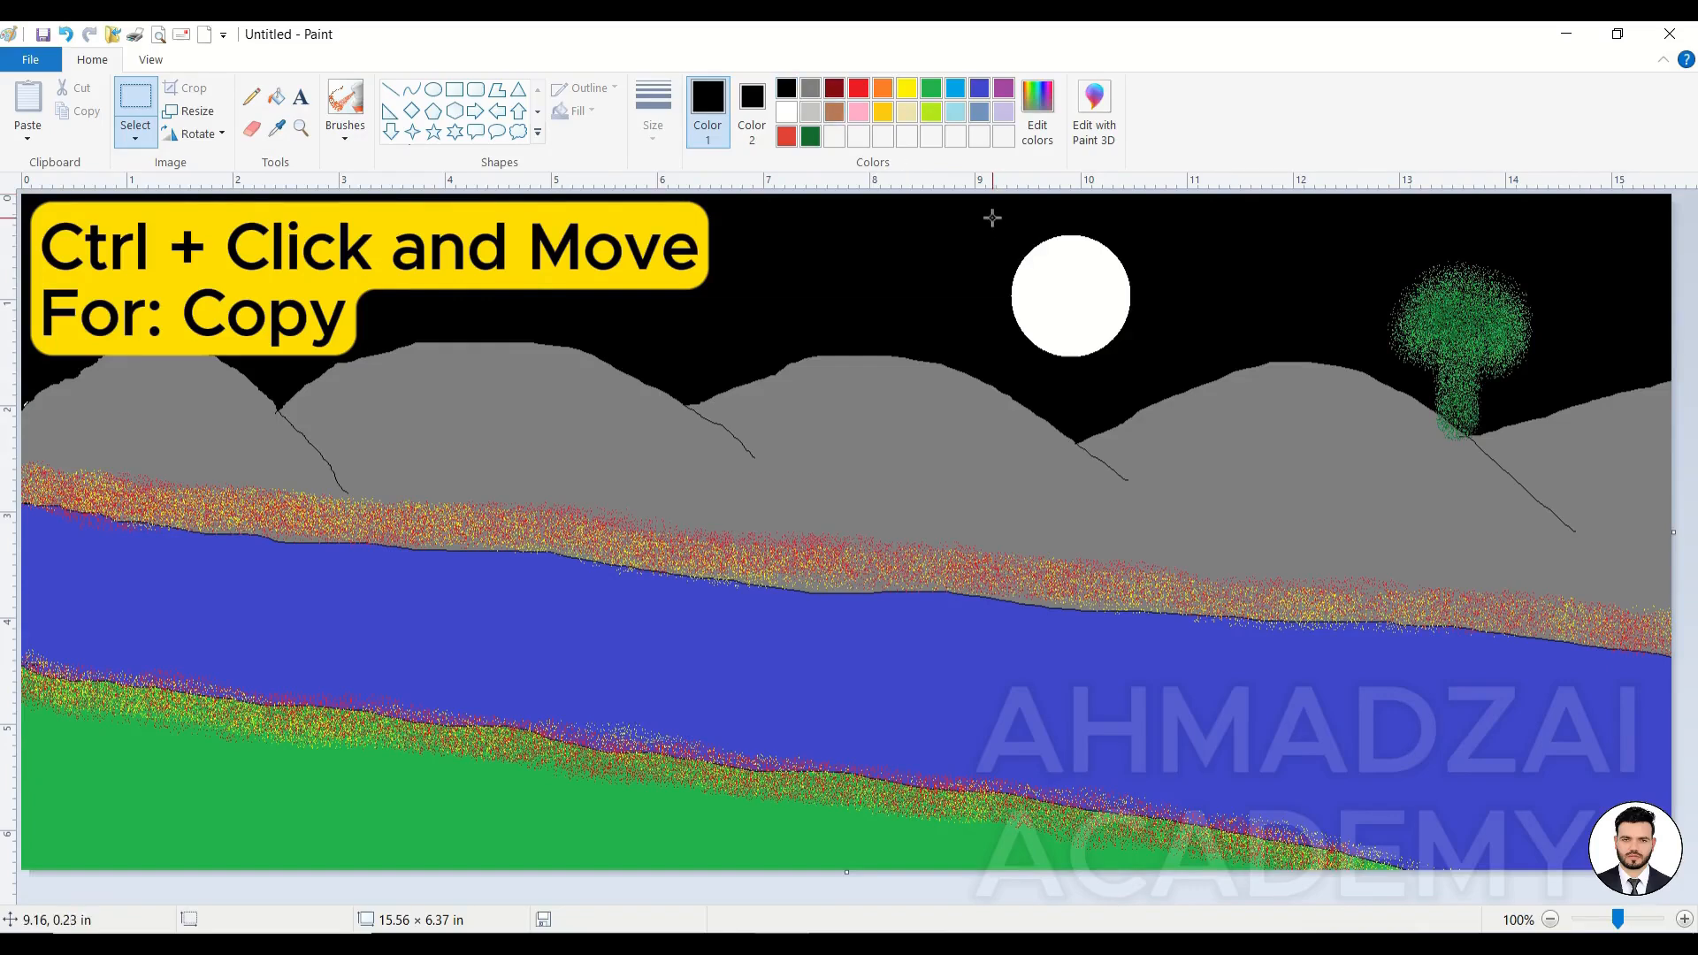
drag(1156, 370, 1158, 370)
drag(1106, 307, 1252, 290)
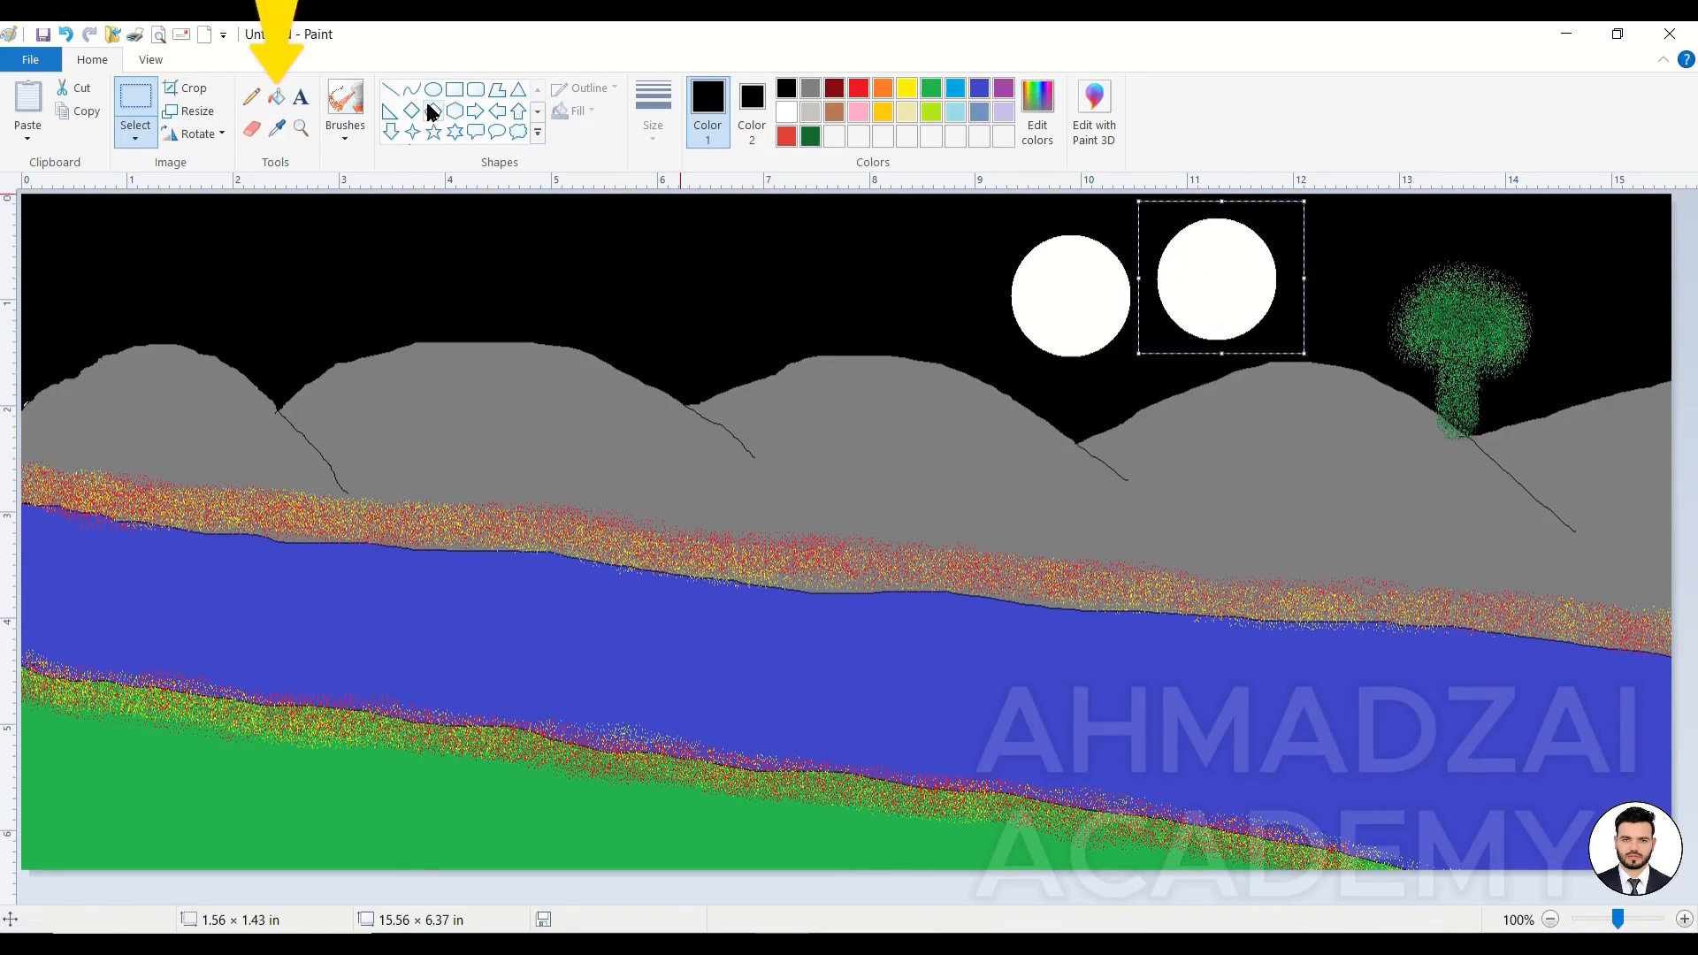
Step: Fill the copied moon circle with yellow
click(279, 100)
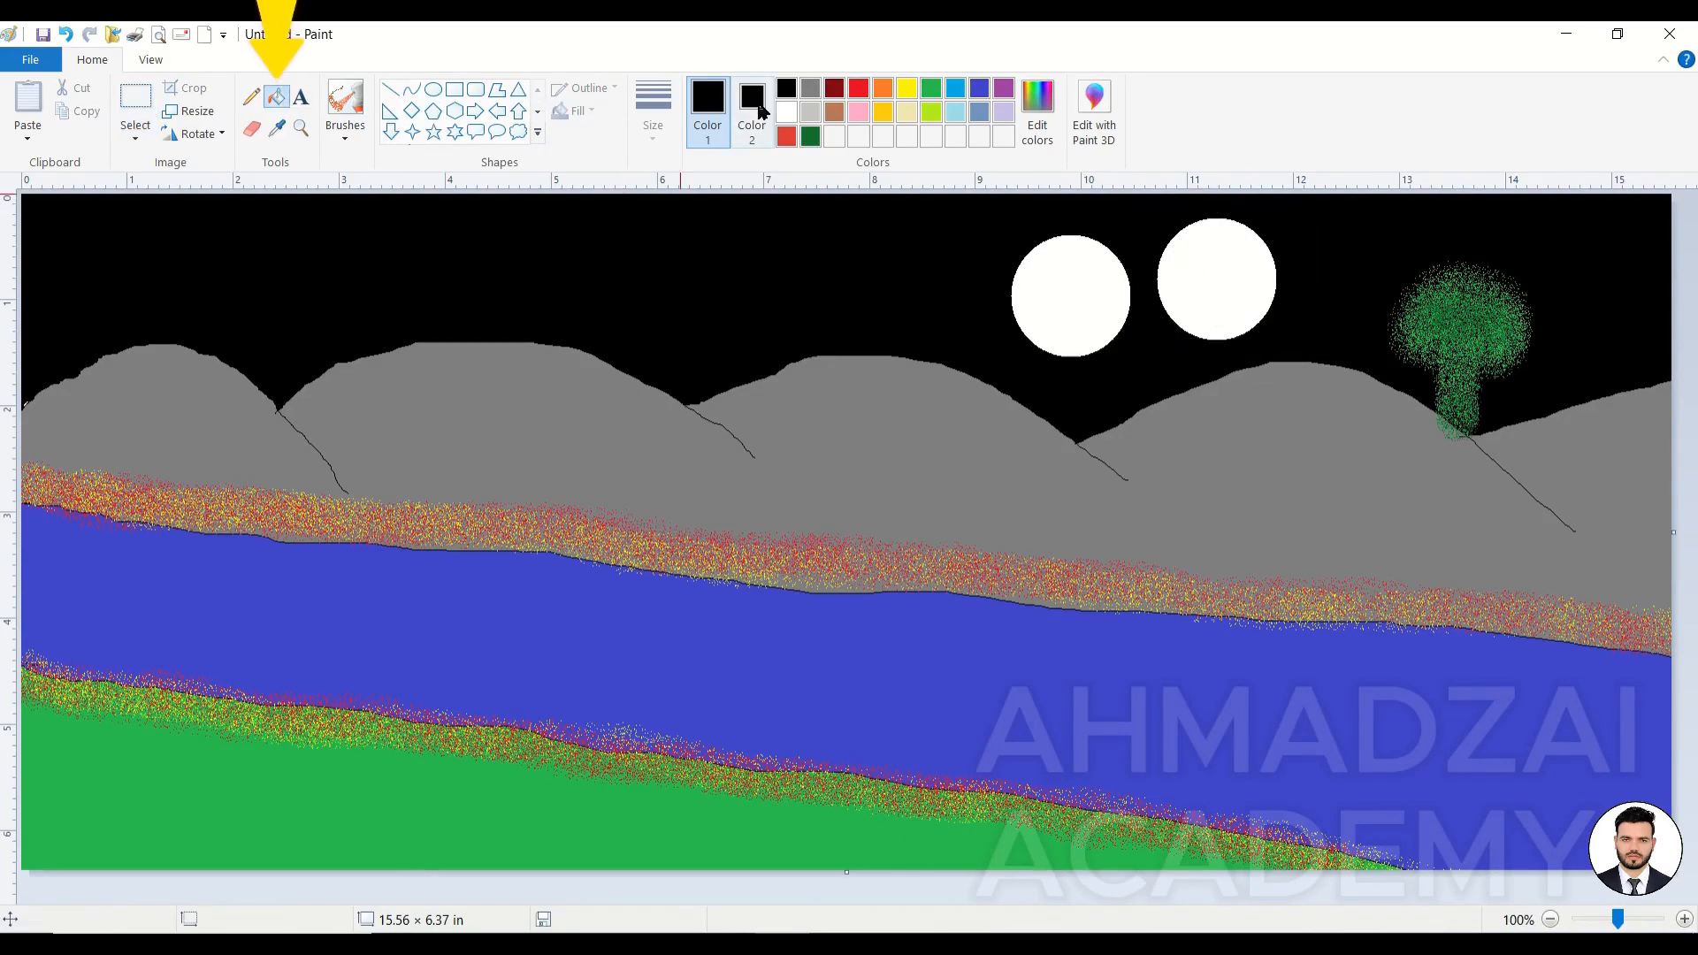
click(863, 91)
click(906, 88)
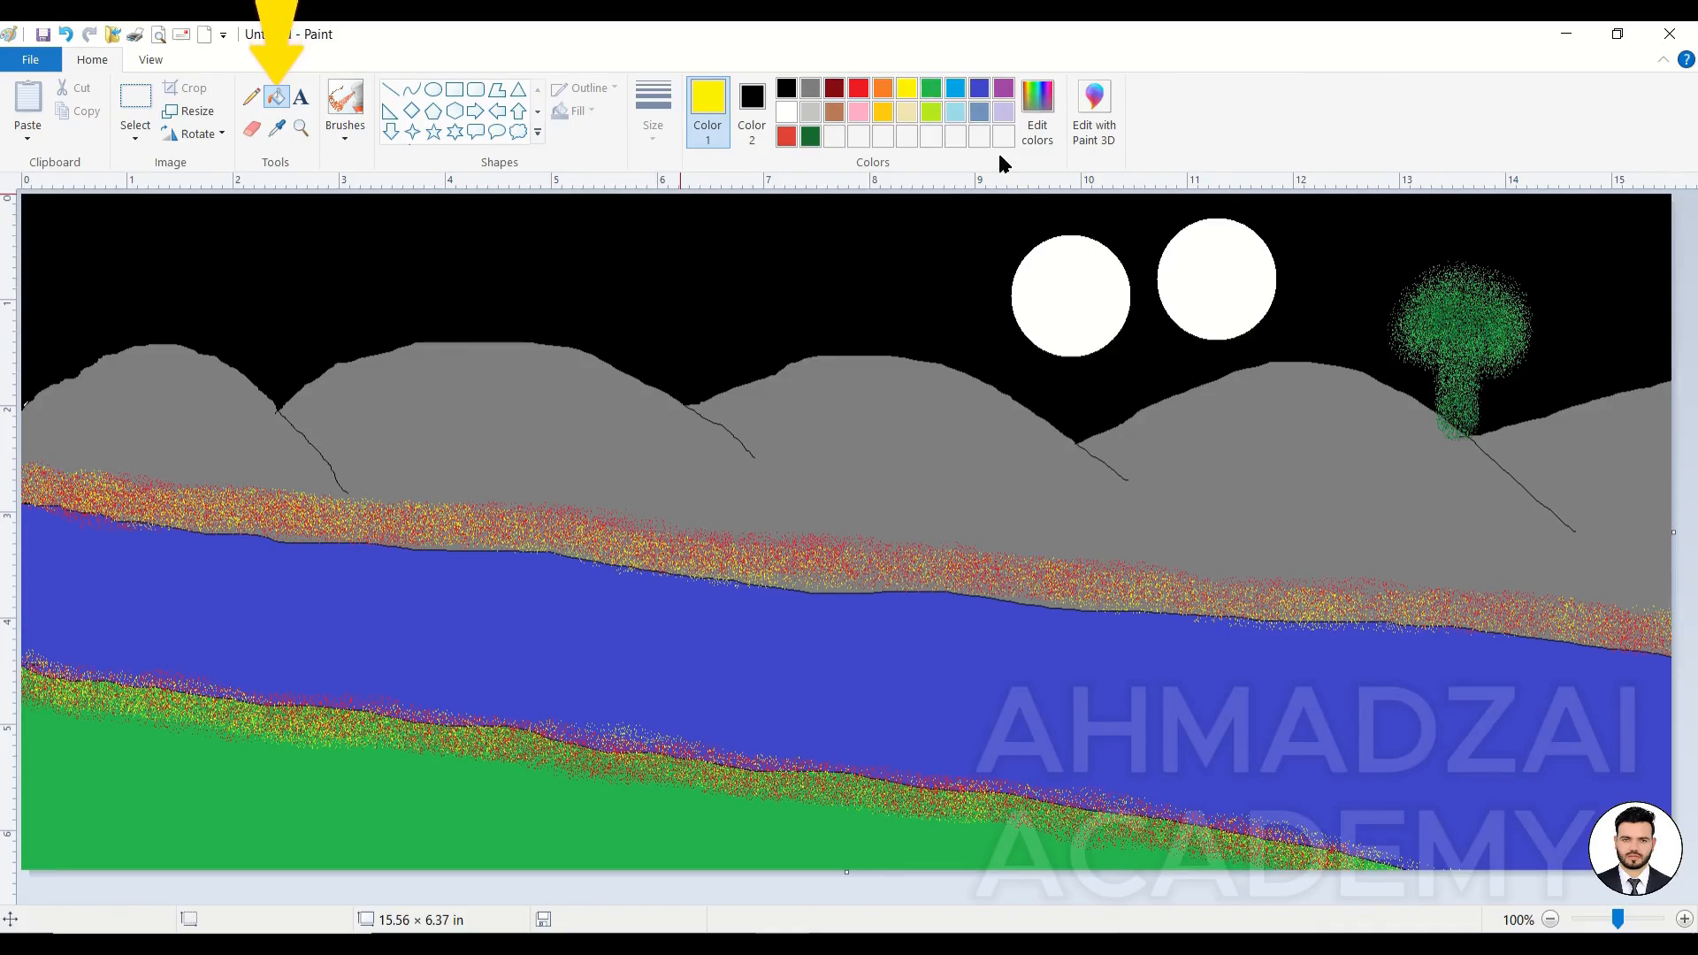
click(1224, 277)
Step: Select the yellow circle and move it over the right part of the white circle, leaving a white crescent exposed
click(135, 102)
drag(1151, 220, 1163, 231)
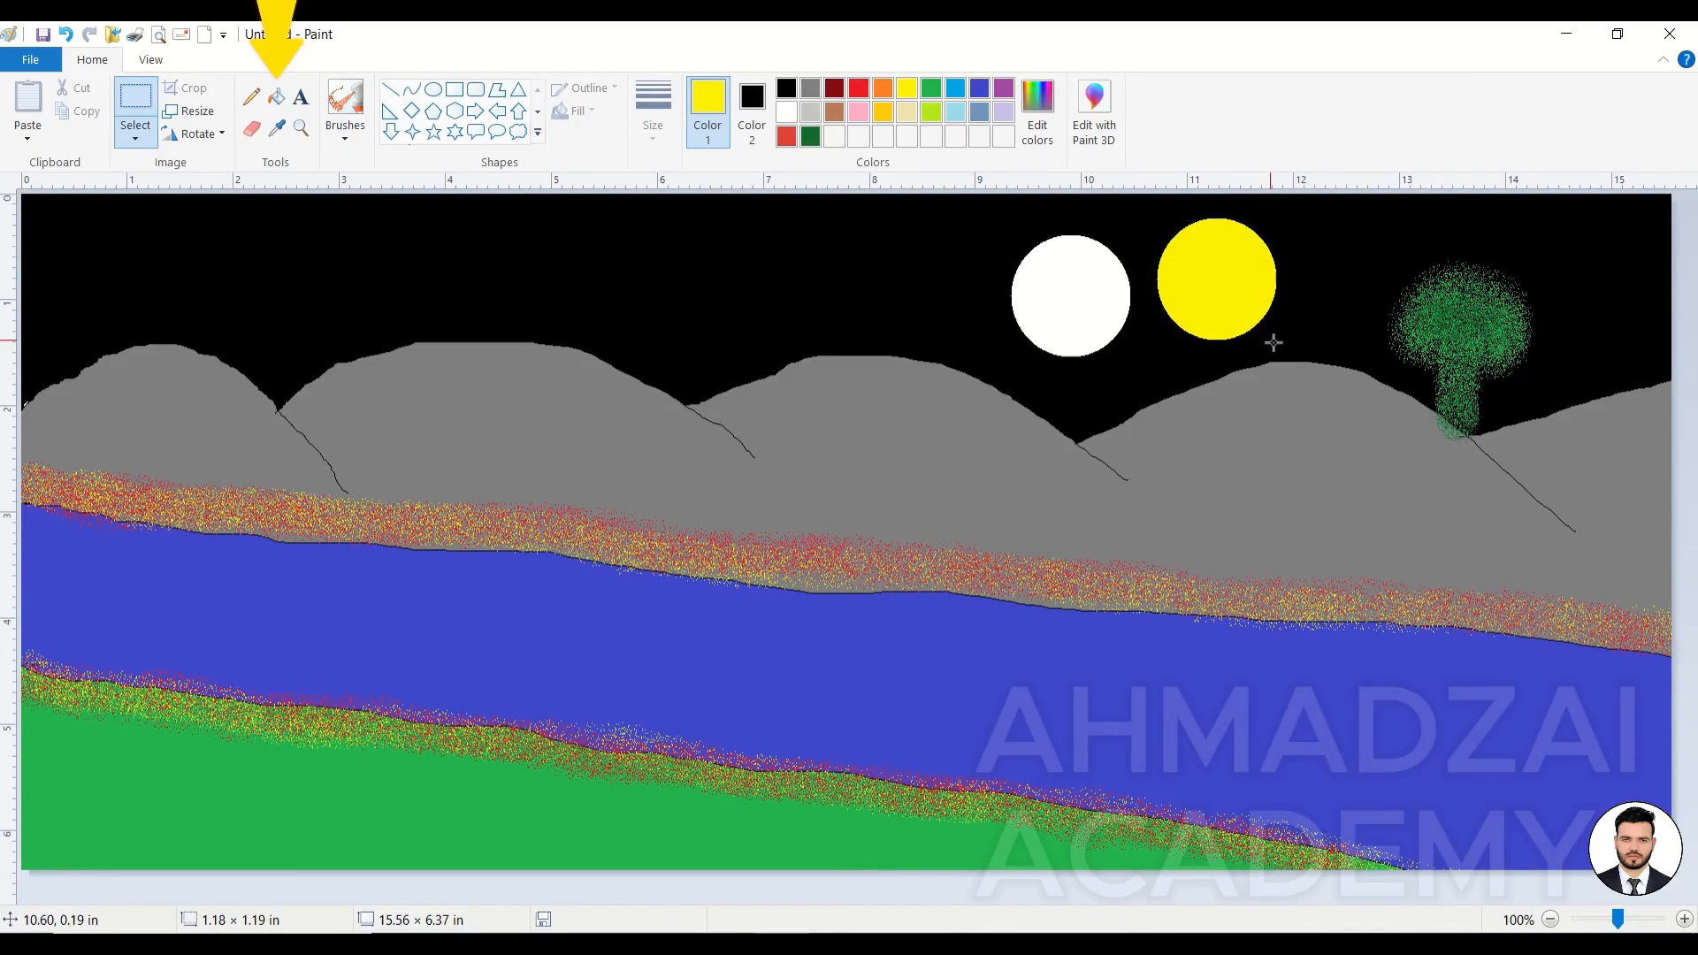
drag(1241, 300, 1138, 311)
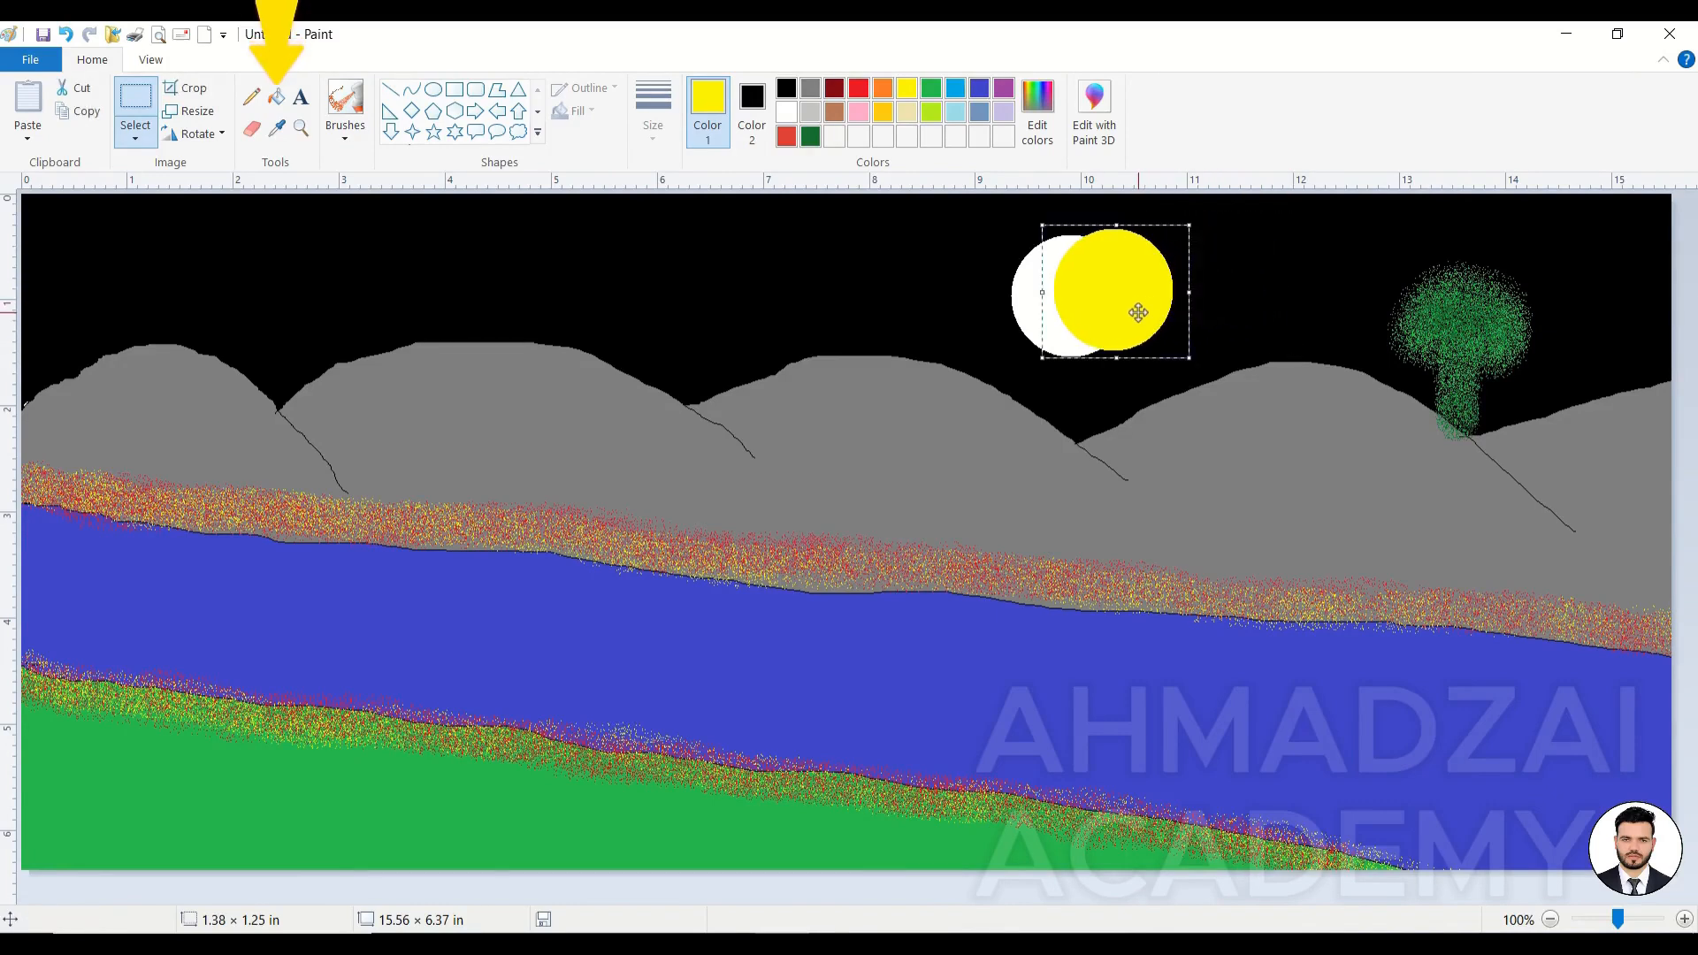
Step: Fill the yellow circle with black to blend it into the night sky beside the white crescent
click(283, 98)
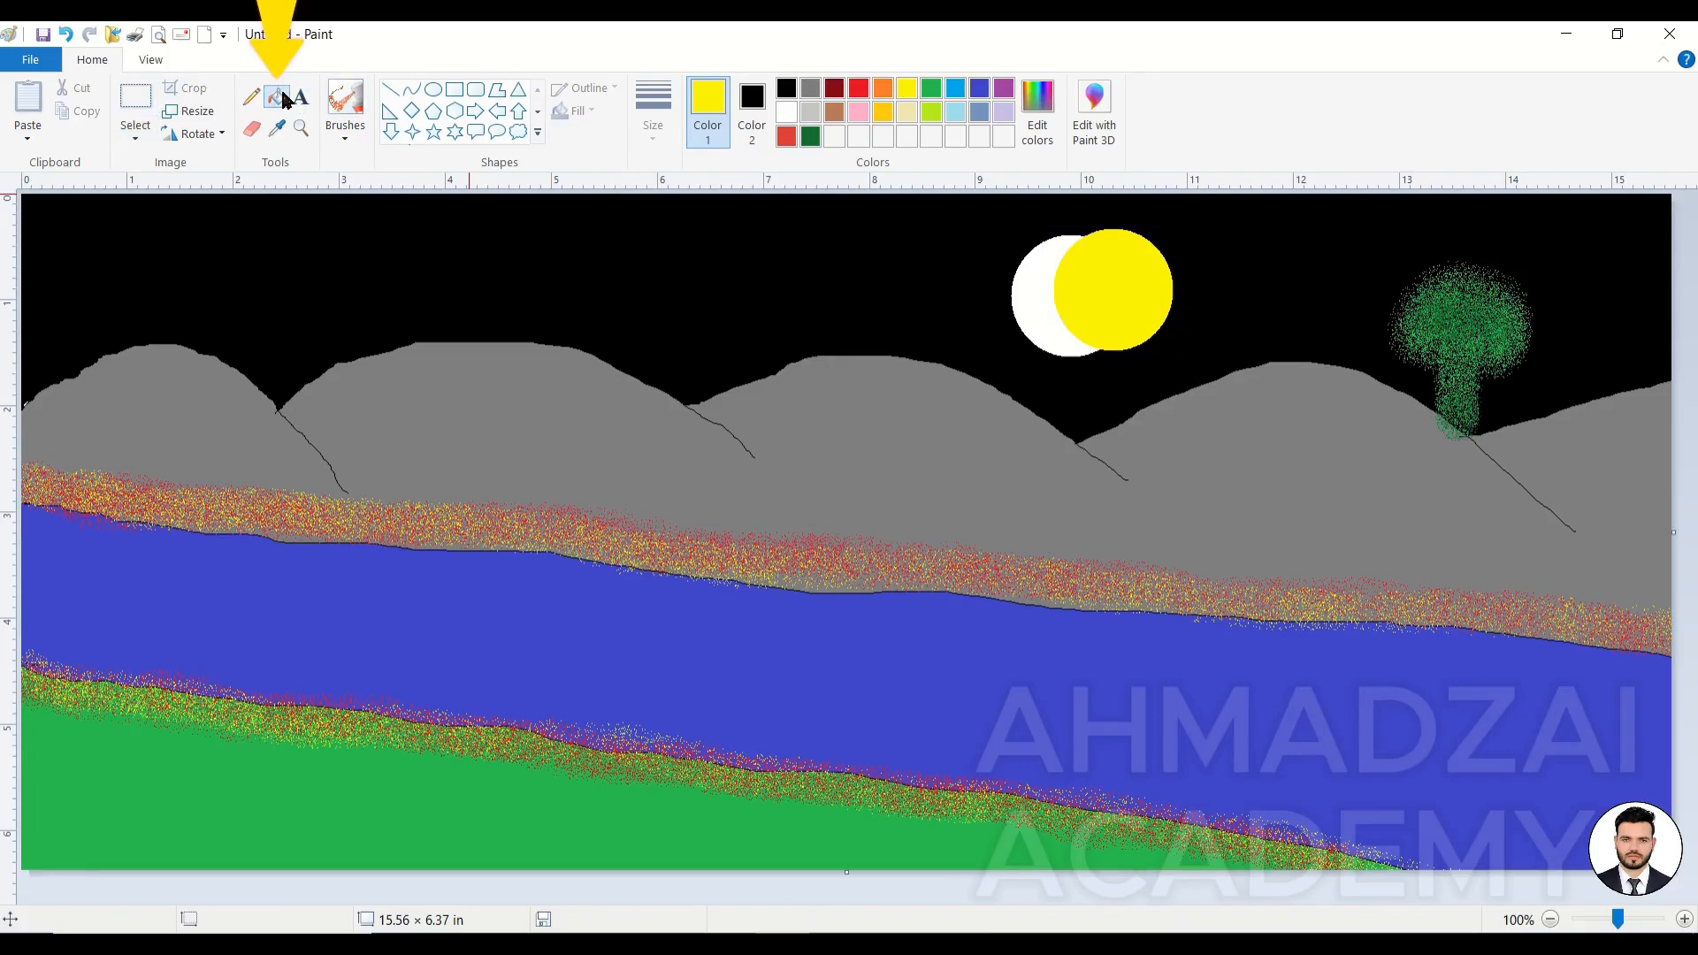
click(787, 92)
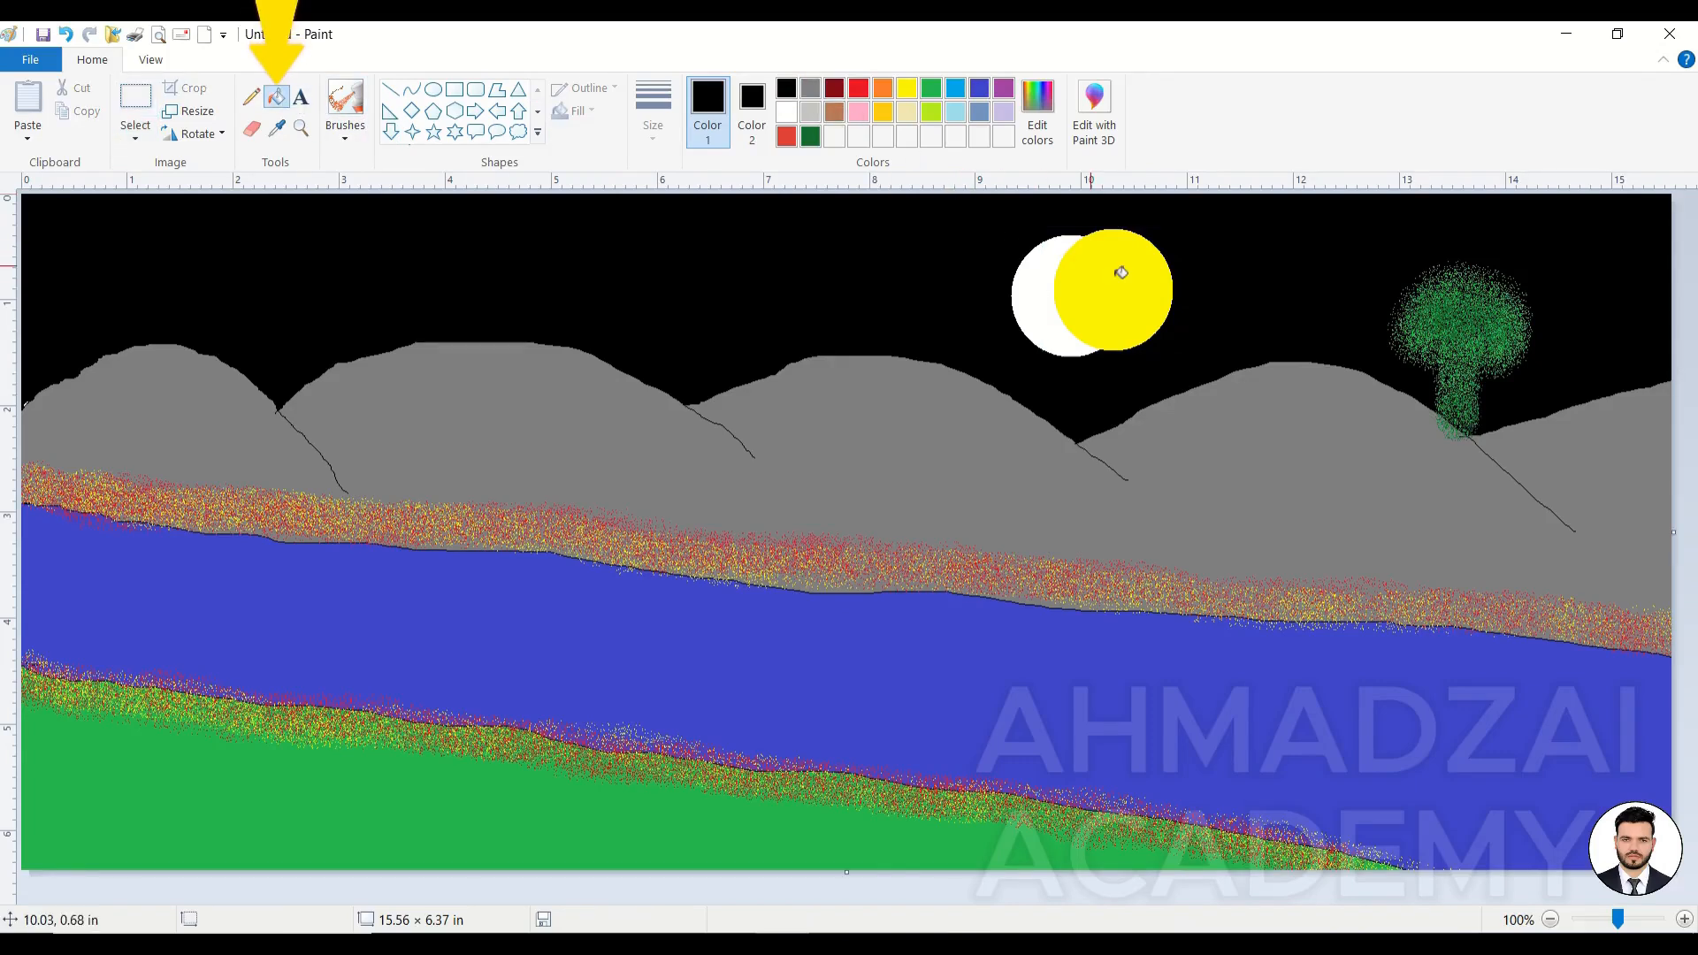
click(1125, 276)
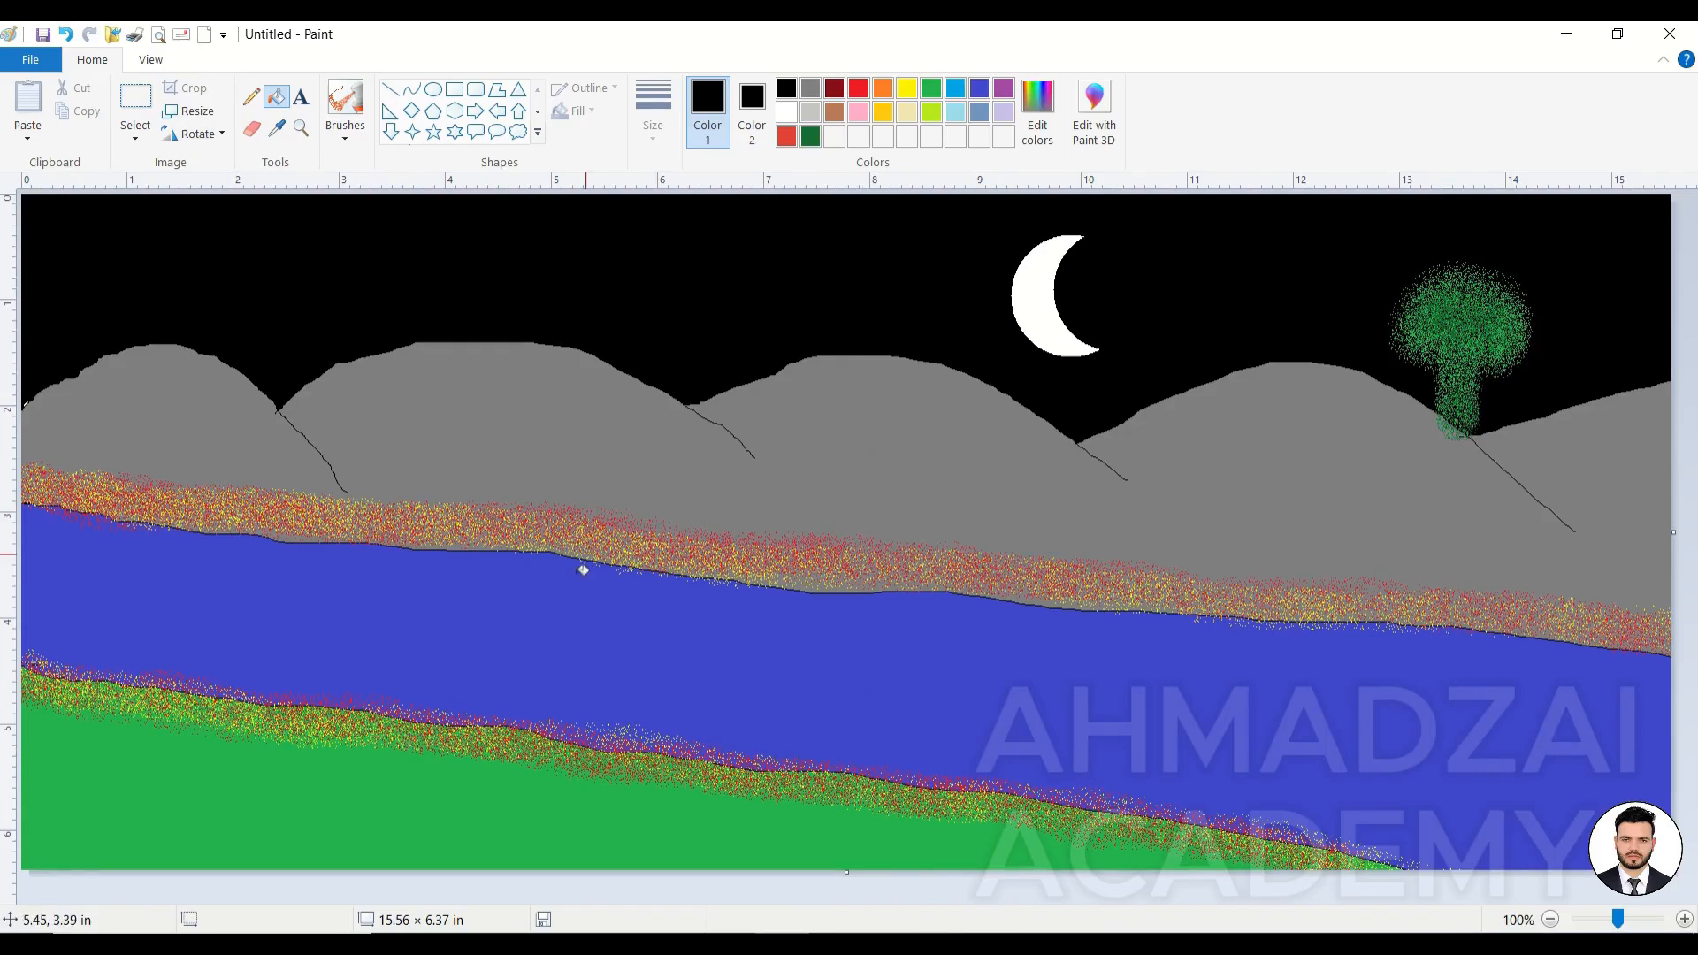
Step: Close the finished landscape drawing without saving the changes
click(1677, 40)
click(907, 487)
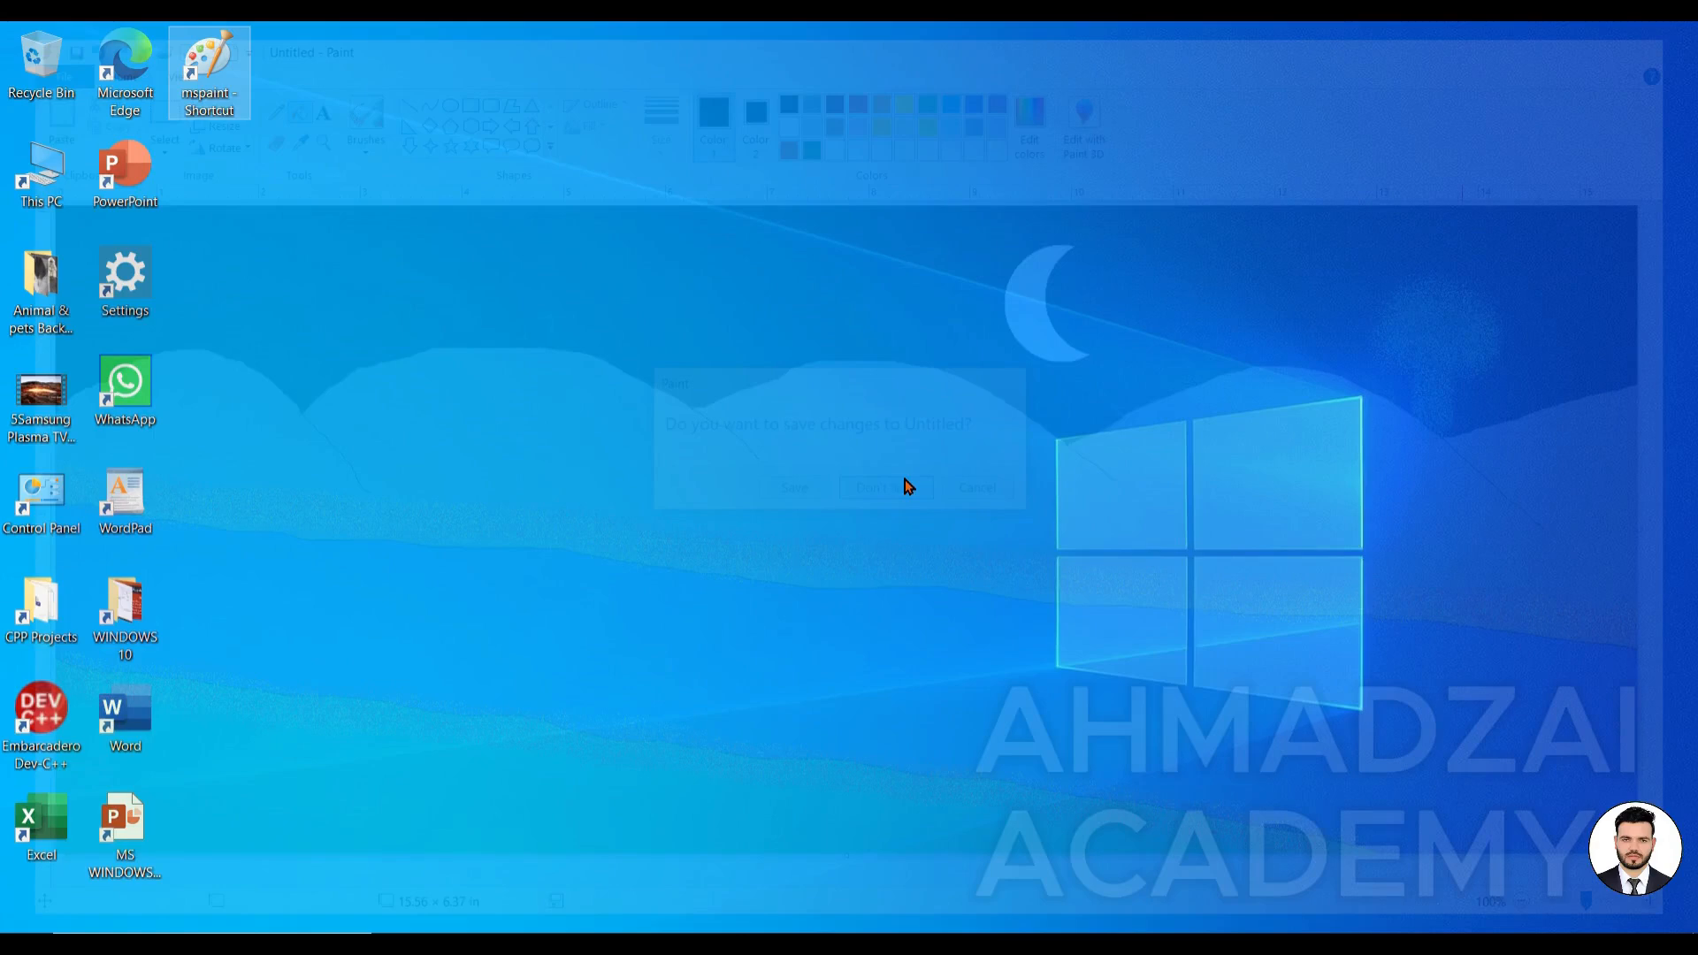